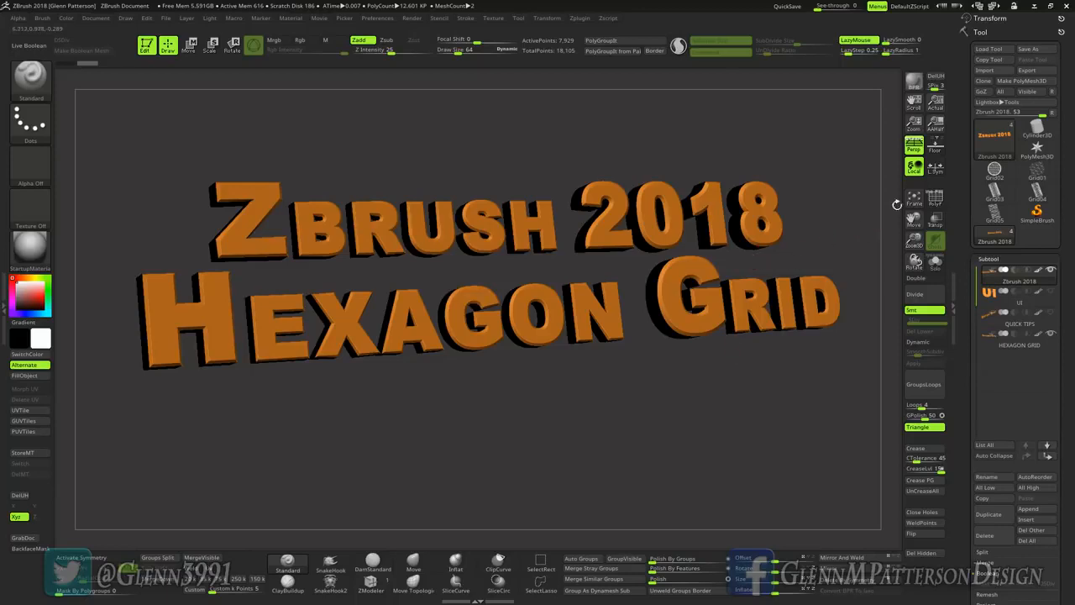
# Step: Turn off perspective distortion, switch to the Grid01 example mesh, and display its polyframe
pyautogui.moveTo(1037, 174)
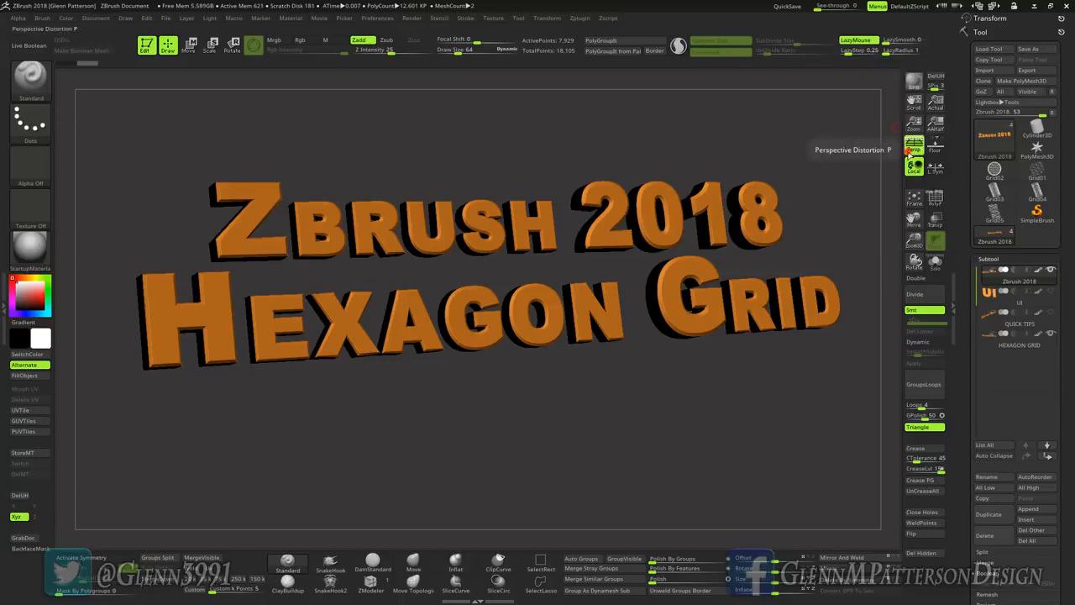
pyautogui.click(911, 148)
pyautogui.click(1037, 174)
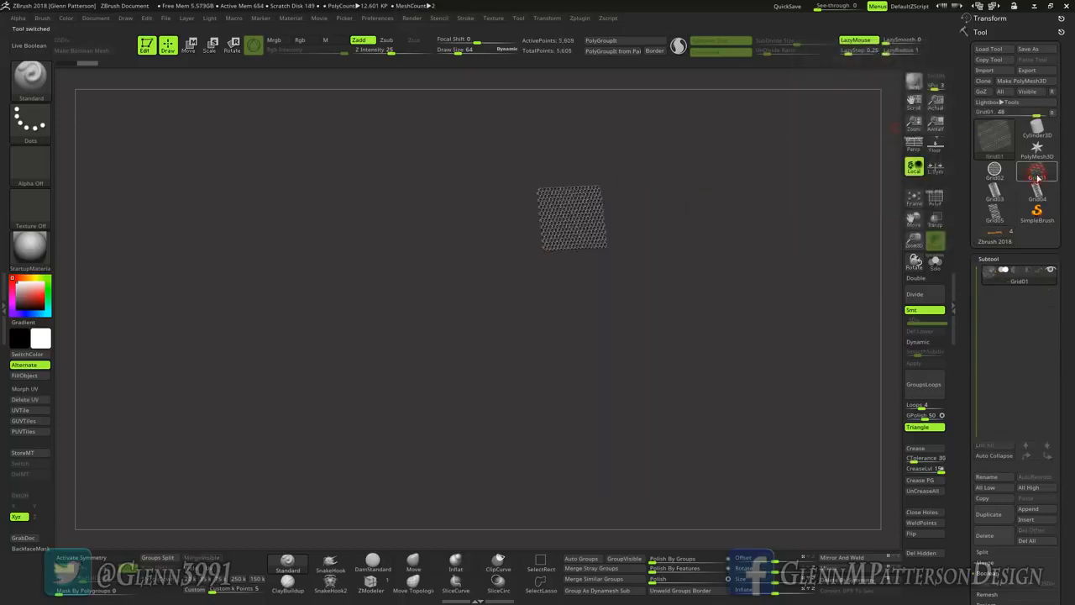
pyautogui.click(914, 198)
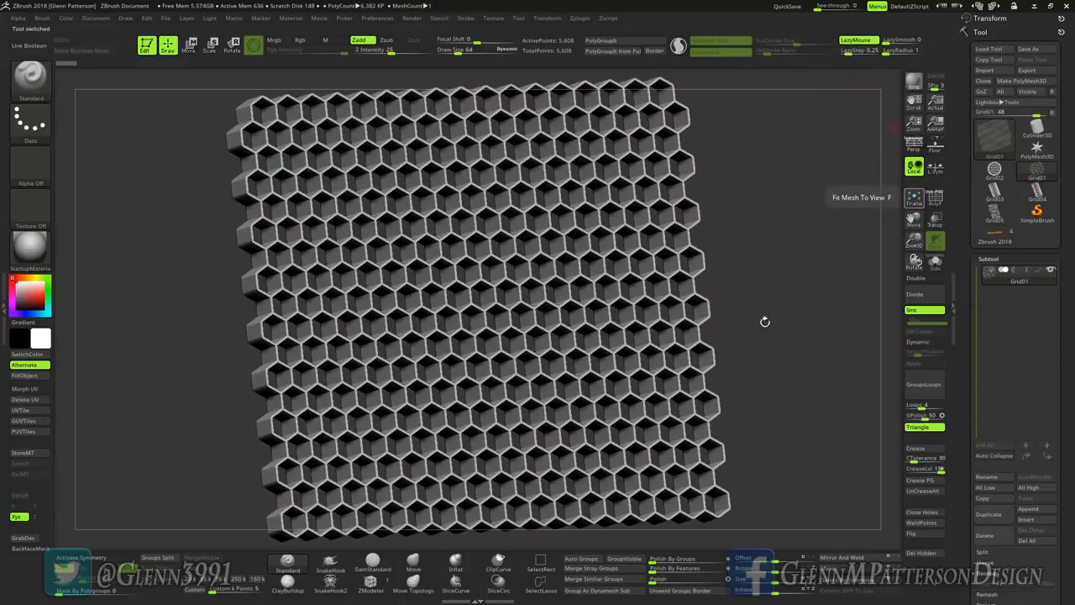
pyautogui.moveTo(563, 345)
pyautogui.mouseDown(button='right')
pyautogui.moveTo(503, 312)
pyautogui.moveTo(540, 321)
pyautogui.moveTo(530, 328)
pyautogui.moveTo(544, 343)
pyautogui.mouseUp(button='right')
pyautogui.click(938, 200)
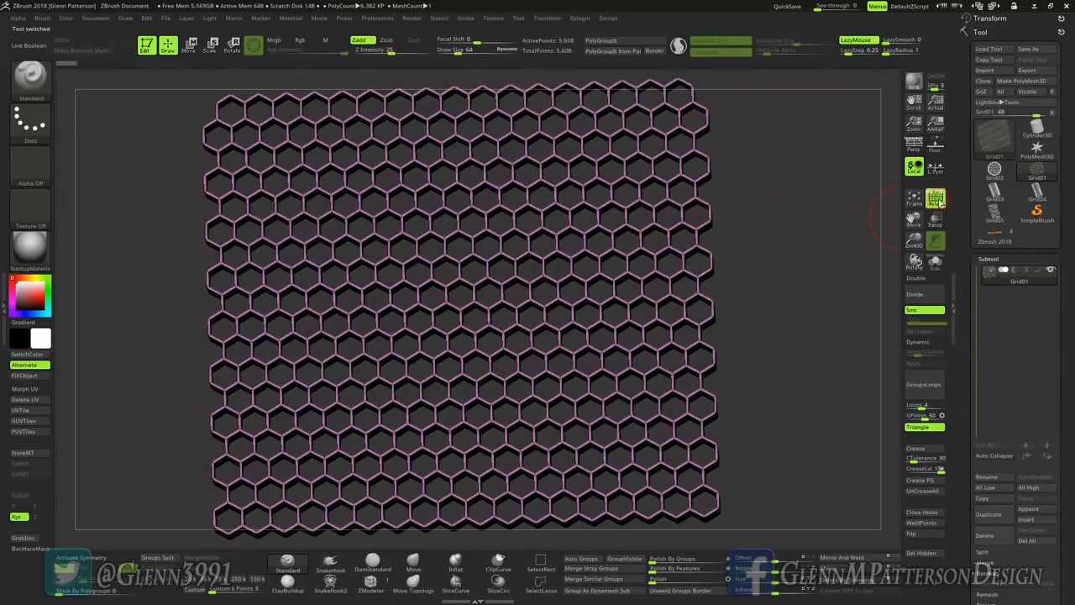
pyautogui.moveTo(629, 314); pyautogui.dragTo(589, 345, button='right')
# Step: Examine the circular Grid02 and cylindrical Grid03 hexagon example meshes
pyautogui.click(994, 171)
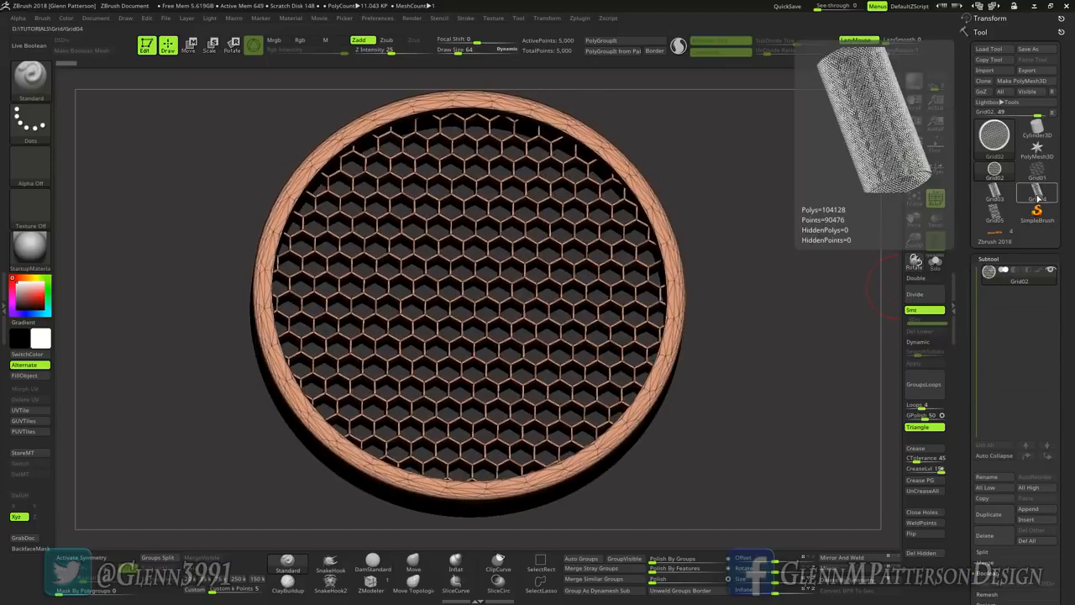
pyautogui.click(995, 198)
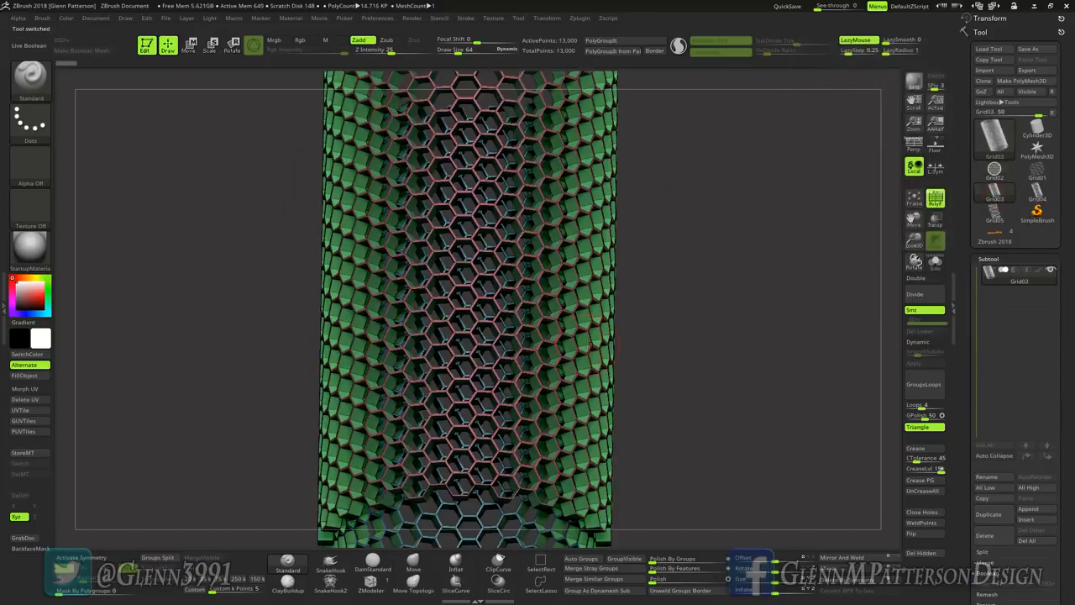
pyautogui.moveTo(589, 345); pyautogui.dragTo(596, 393, button='right')
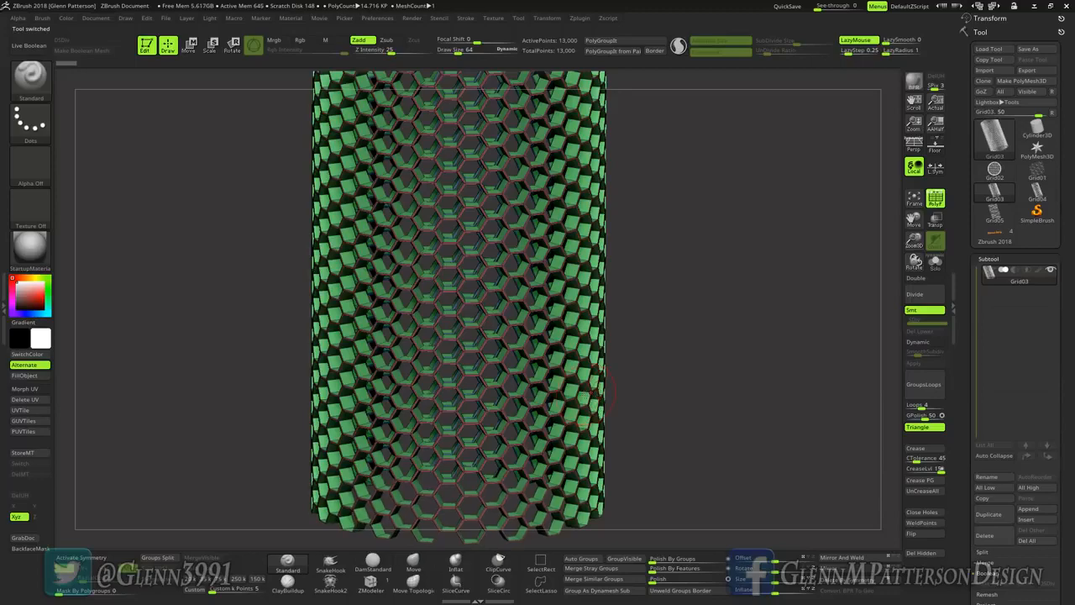
pyautogui.moveTo(579, 393); pyautogui.dragTo(558, 329, button='right')
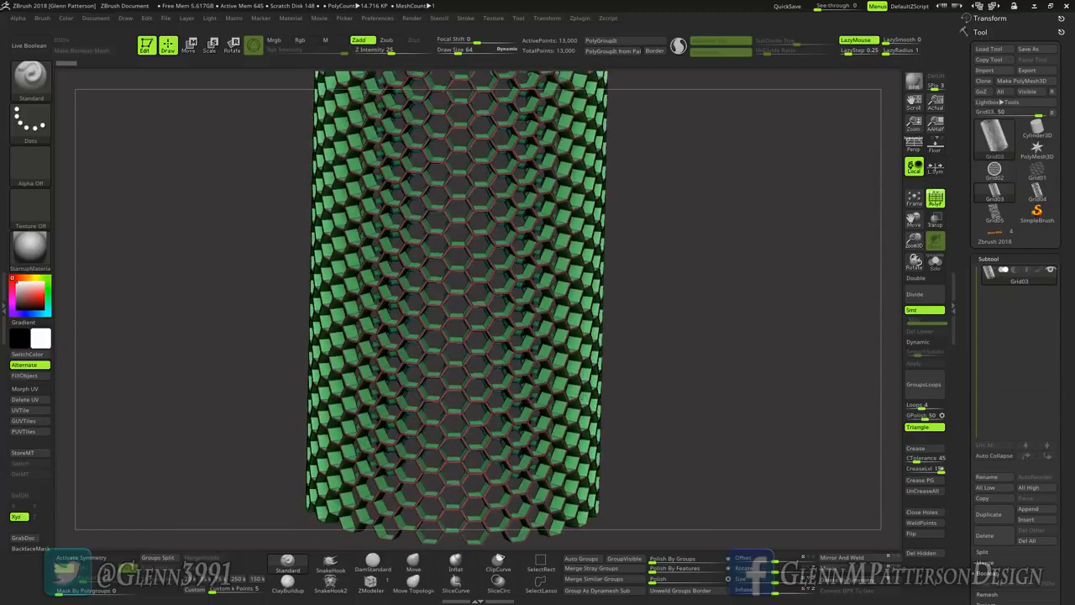
# Step: Examine the dense cylindrical Grid04 mesh up close and the linked hexagon pattern of Grid05
pyautogui.click(1038, 195)
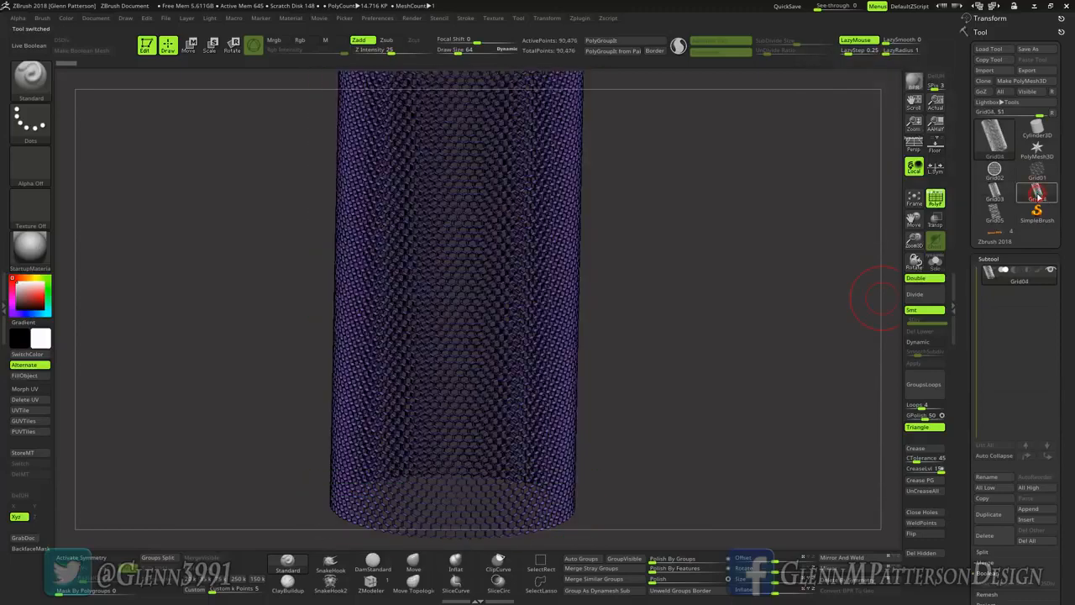
pyautogui.moveTo(621, 315); pyautogui.dragTo(845, 278, button='right')
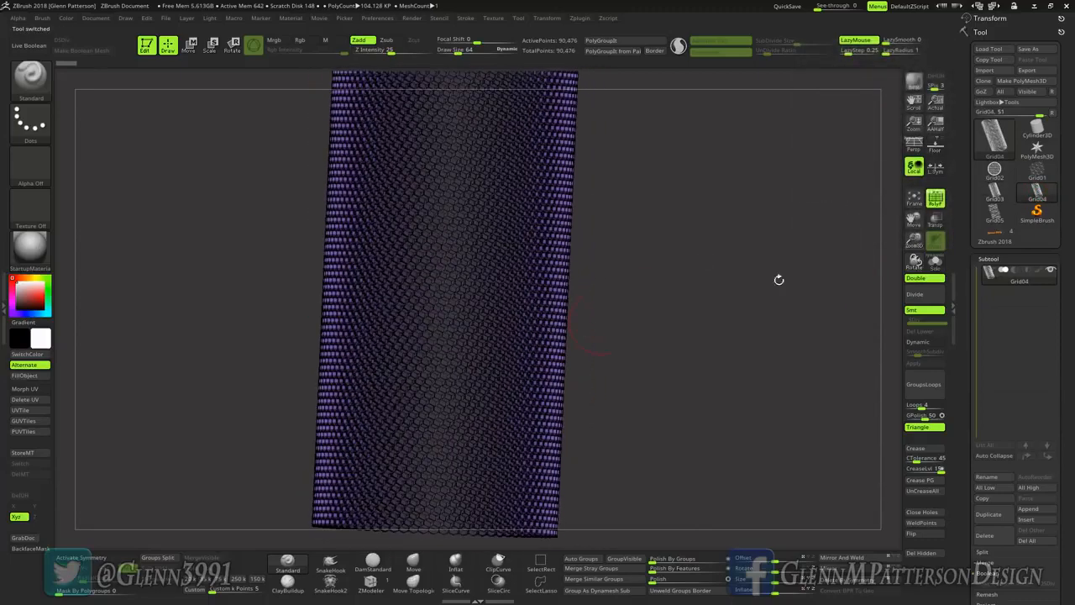
pyautogui.moveTo(909, 245); pyautogui.dragTo(930, 414)
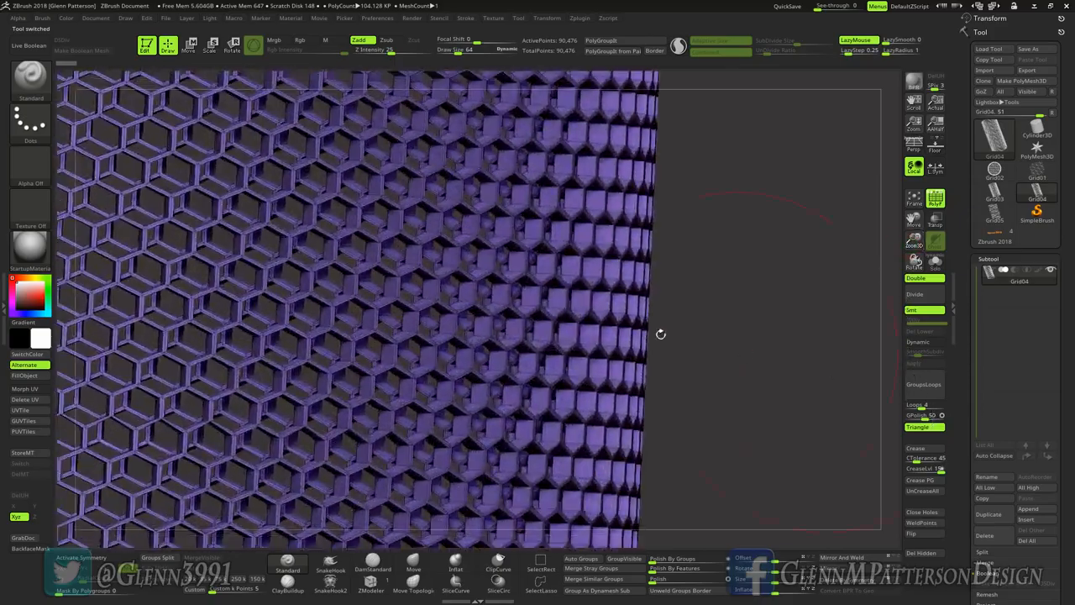
pyautogui.moveTo(569, 314); pyautogui.dragTo(504, 294, button='right')
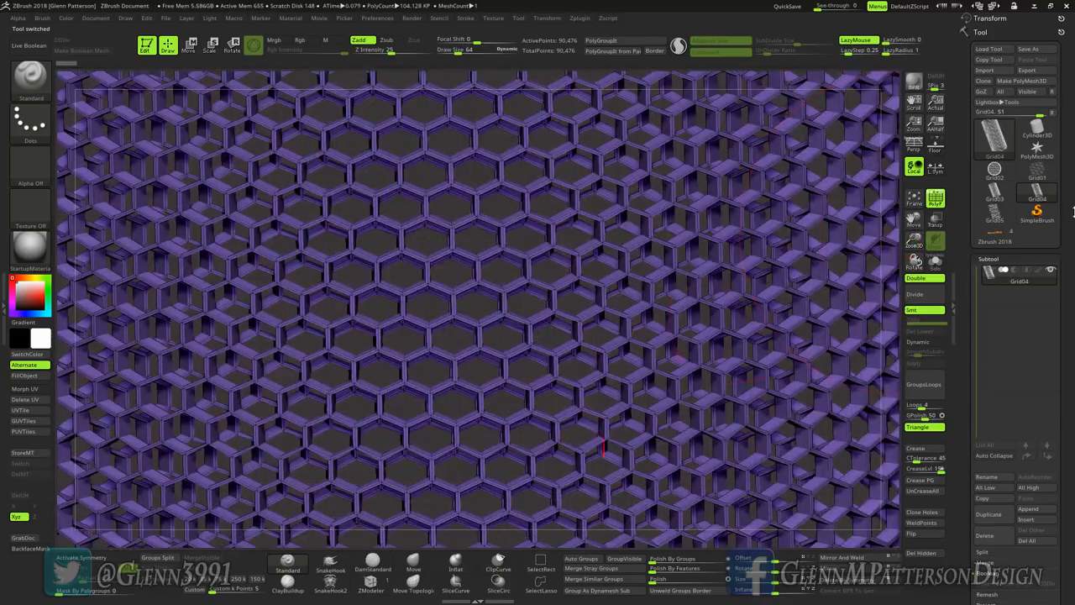
pyautogui.click(994, 215)
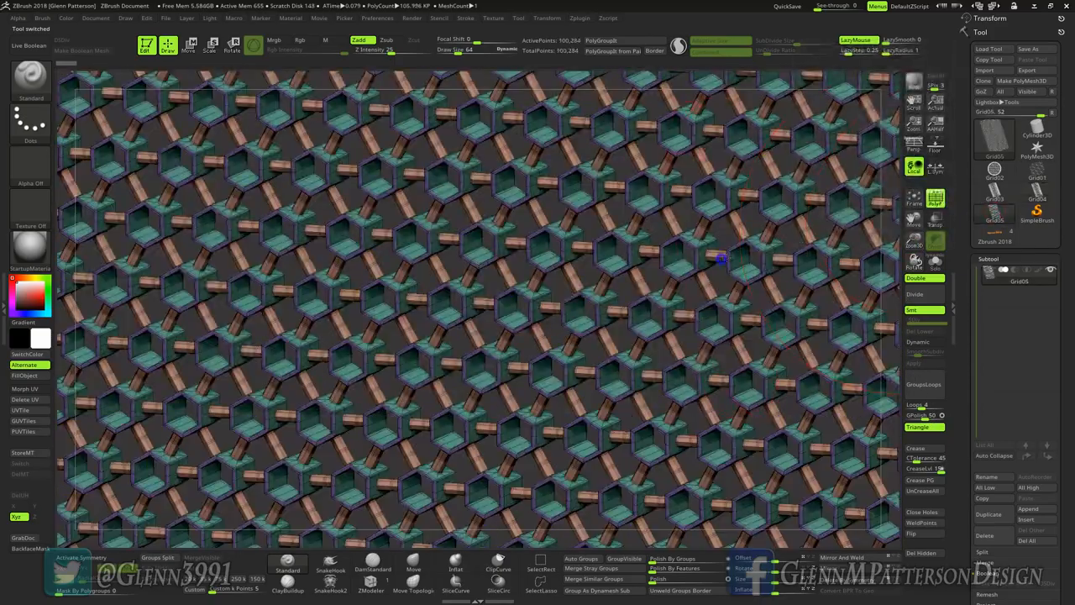
pyautogui.moveTo(720, 252); pyautogui.dragTo(693, 252, button='right')
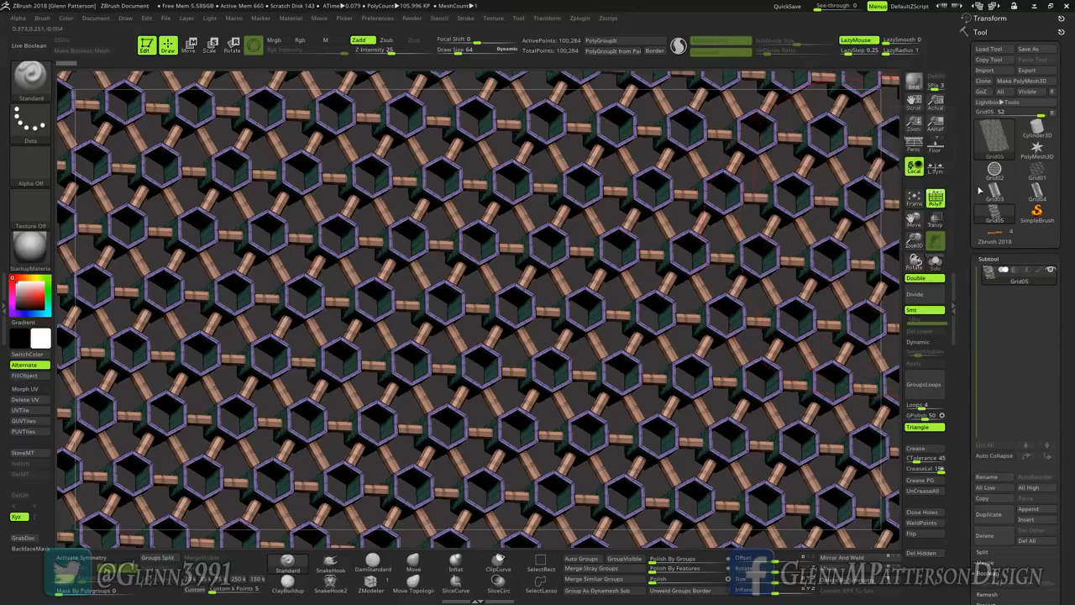
# Step: Switch to the Cylinder3D primitive and set its horizontal subdivision count to 6 in the initialize settings
pyautogui.moveTo(1043, 131)
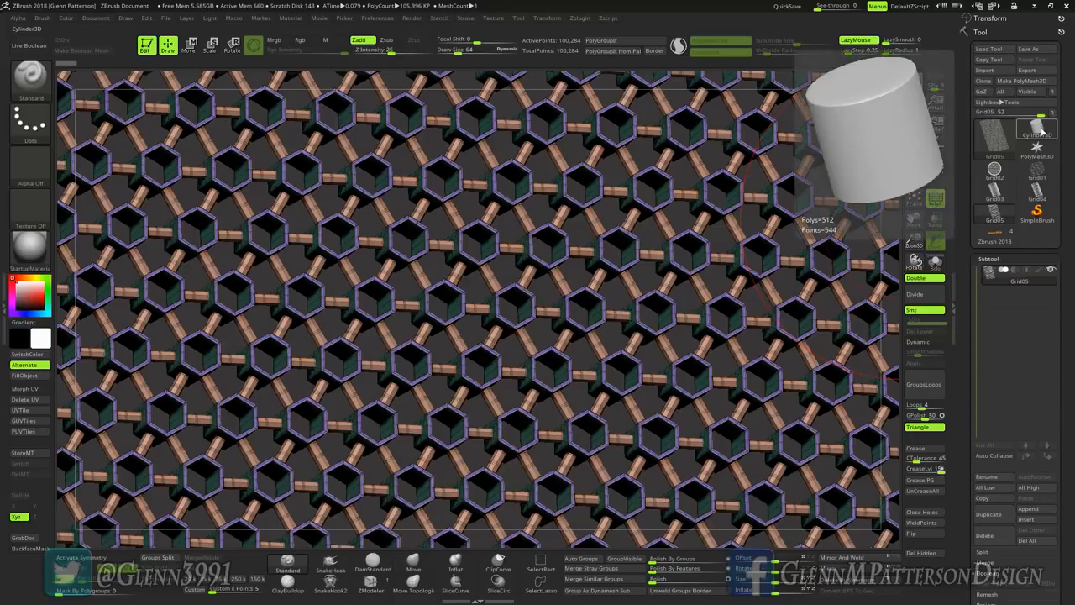
pyautogui.click(1041, 131)
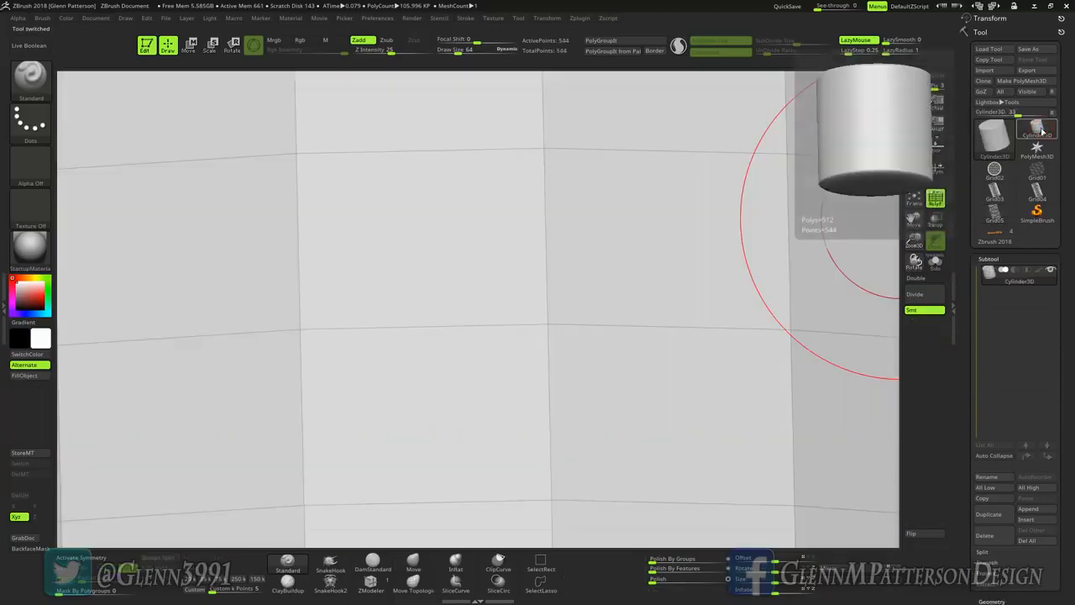
pyautogui.click(914, 200)
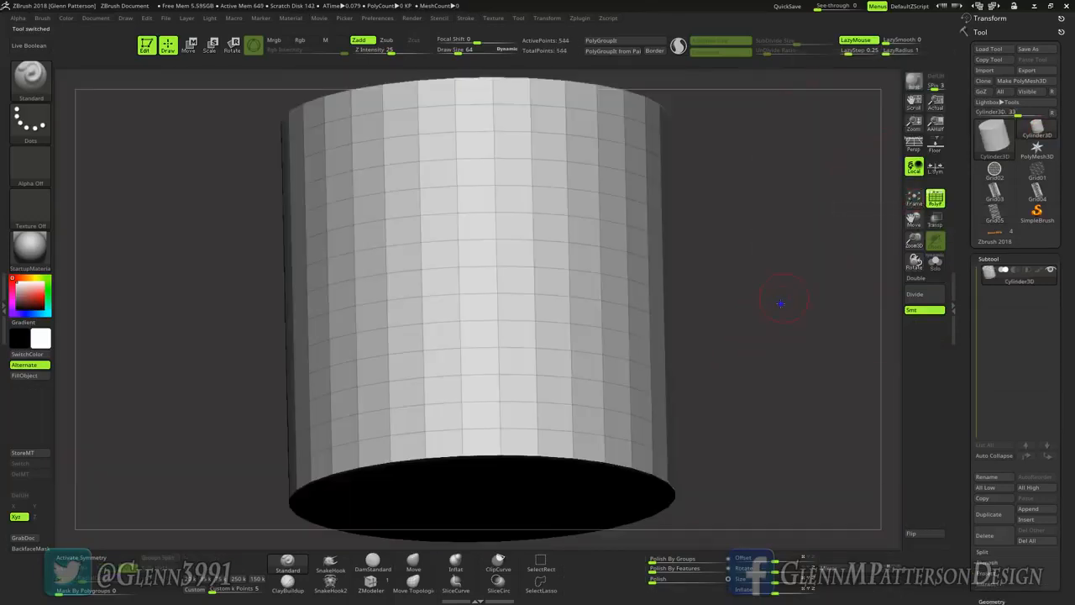
pyautogui.moveTo(780, 302); pyautogui.dragTo(769, 331)
pyautogui.moveTo(1068, 460); pyautogui.dragTo(1057, 349)
pyautogui.click(989, 371)
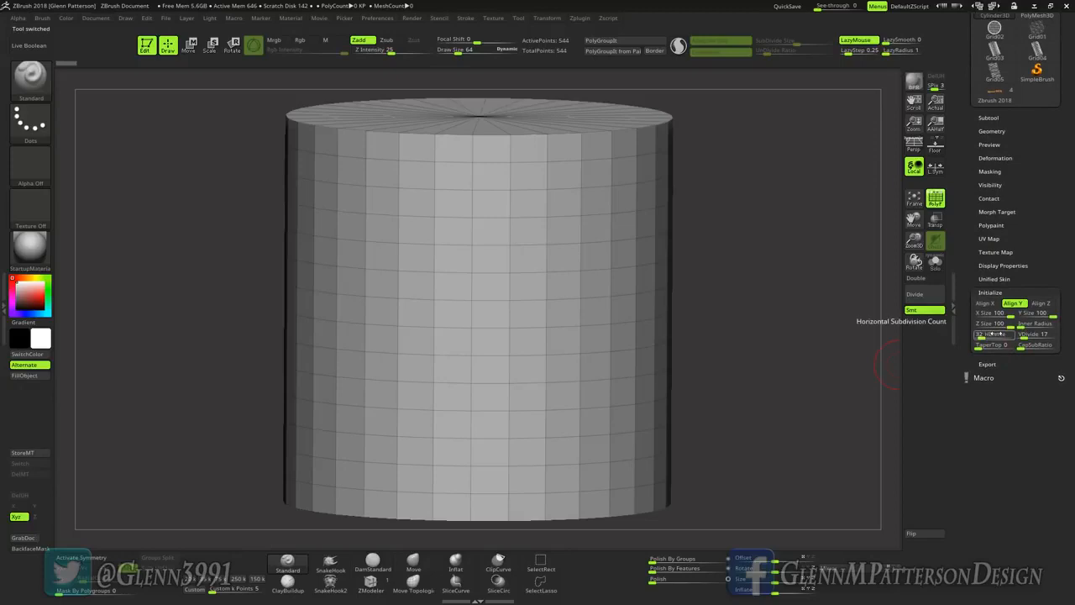
pyautogui.click(991, 334)
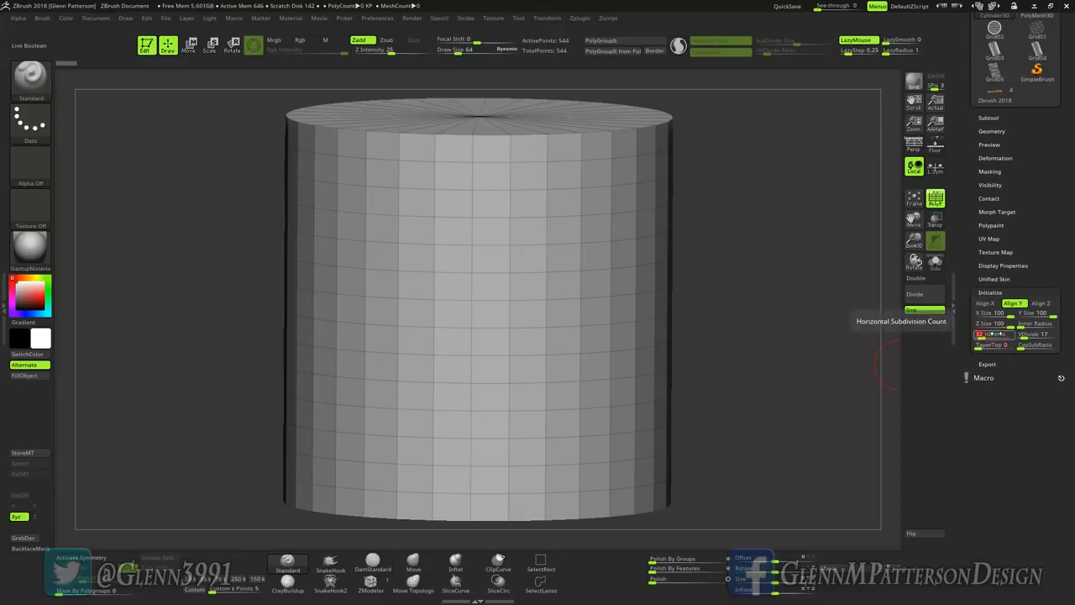
pyautogui.write('6')
pyautogui.press('Return')
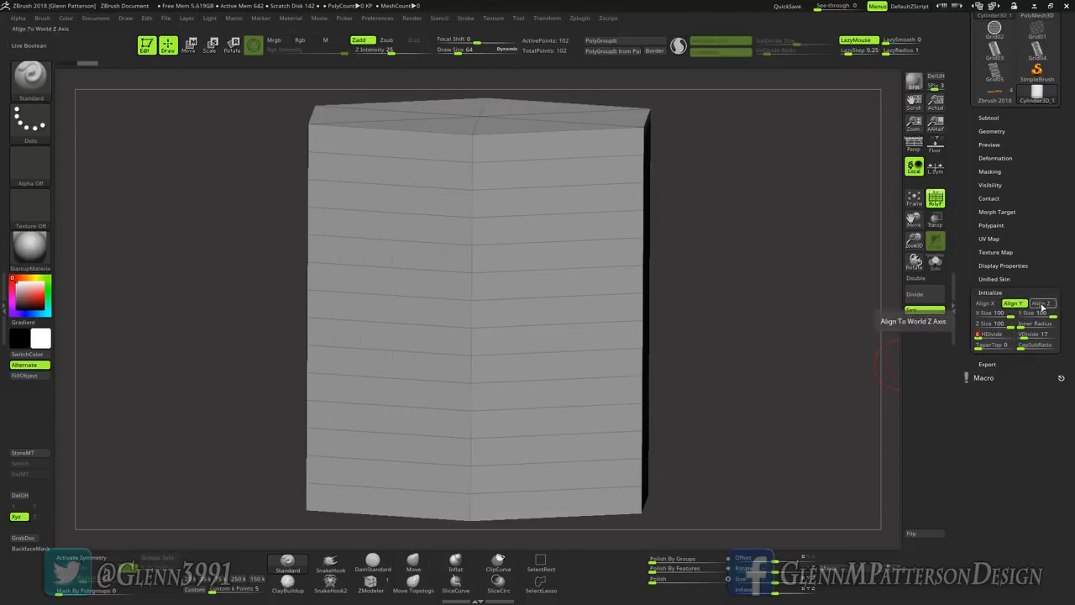
# Step: Align the six-sided cylinder to the Z axis and set its vertical subdivision count to 3
pyautogui.click(1040, 303)
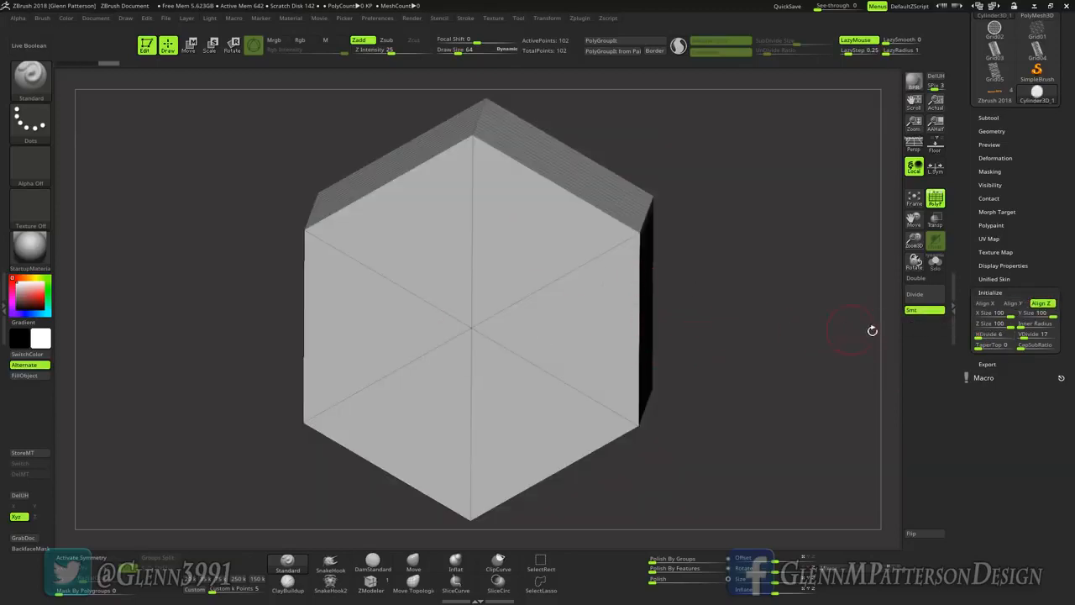
pyautogui.click(1023, 336)
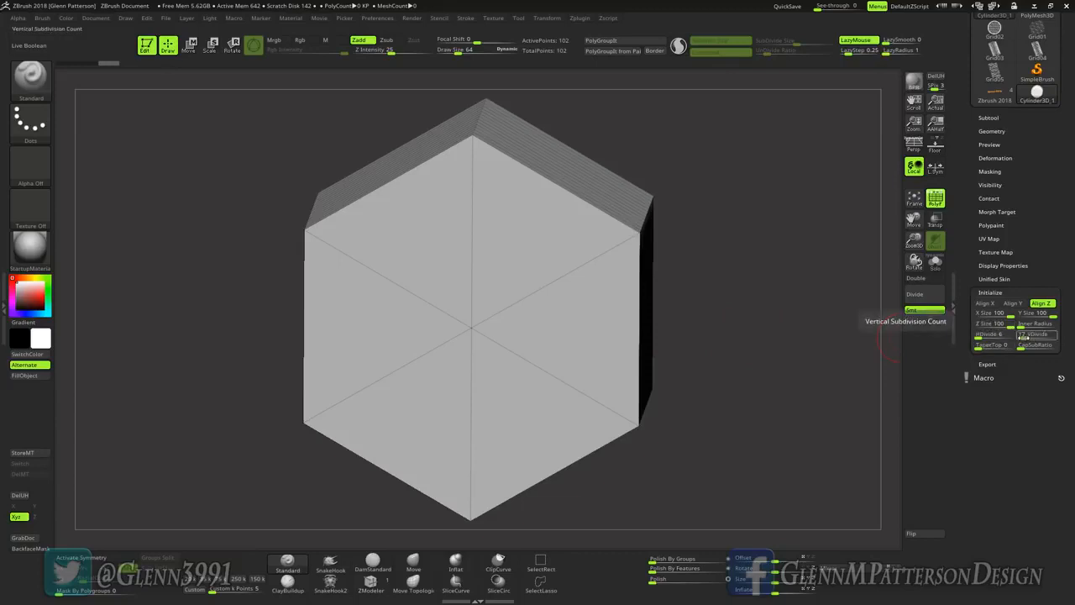
pyautogui.write('3')
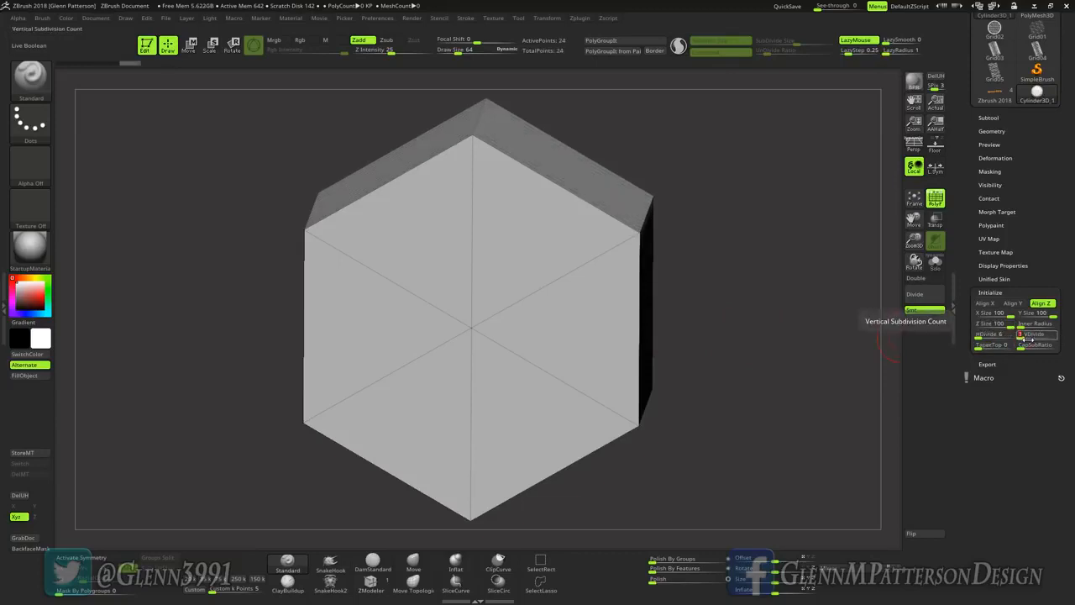
pyautogui.moveTo(797, 360)
pyautogui.mouseDown()
pyautogui.moveTo(798, 342)
pyautogui.moveTo(790, 369)
pyautogui.moveTo(795, 357)
pyautogui.mouseUp()
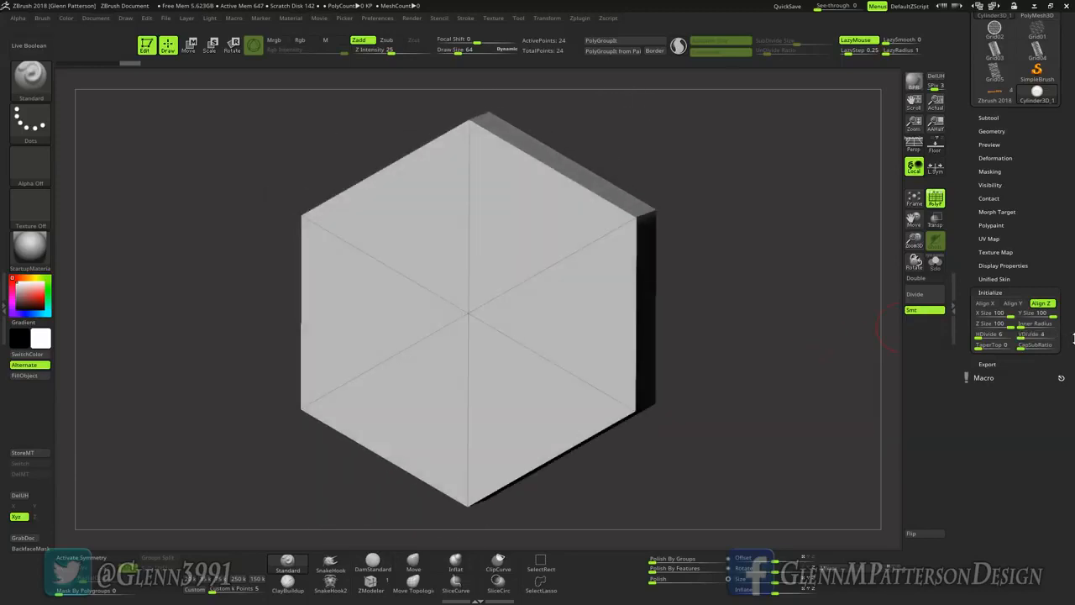
# Step: Set the hexagon's inner radius to 90 and convert the resulting ring to a PolyMesh3D
pyautogui.moveTo(1019, 324); pyautogui.dragTo(1038, 325)
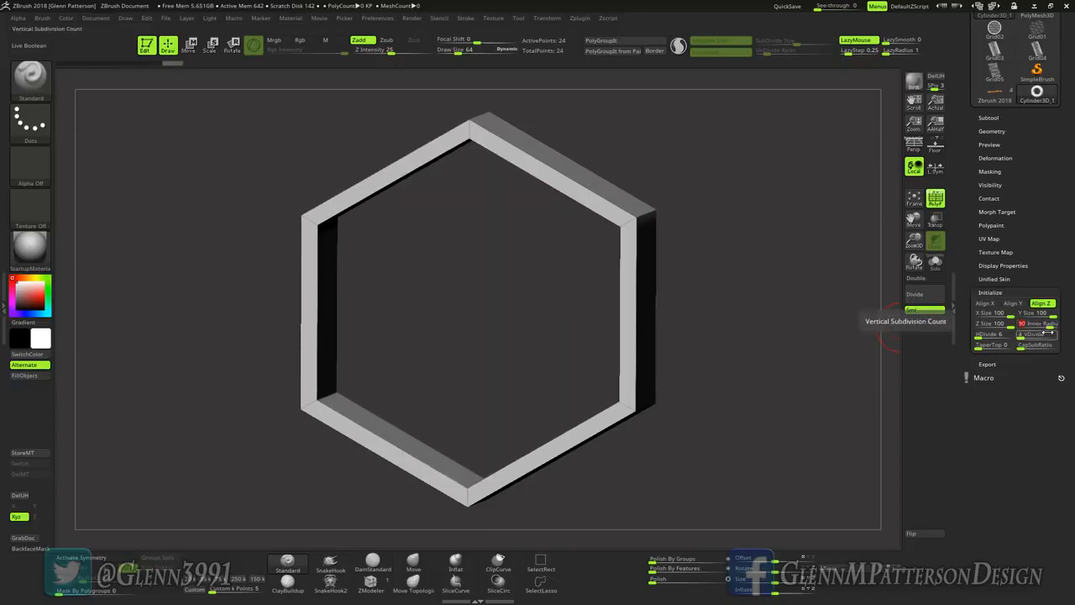
pyautogui.moveTo(1037, 325); pyautogui.dragTo(1042, 325)
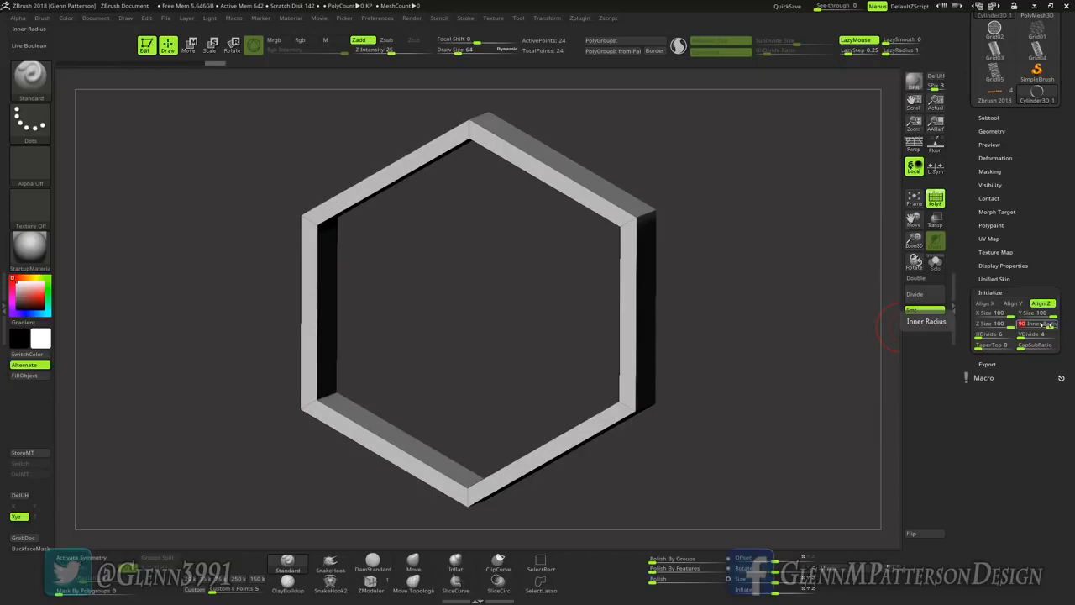
pyautogui.moveTo(720, 357); pyautogui.dragTo(729, 361)
pyautogui.moveTo(1047, 173); pyautogui.dragTo(1047, 315)
pyautogui.click(1023, 81)
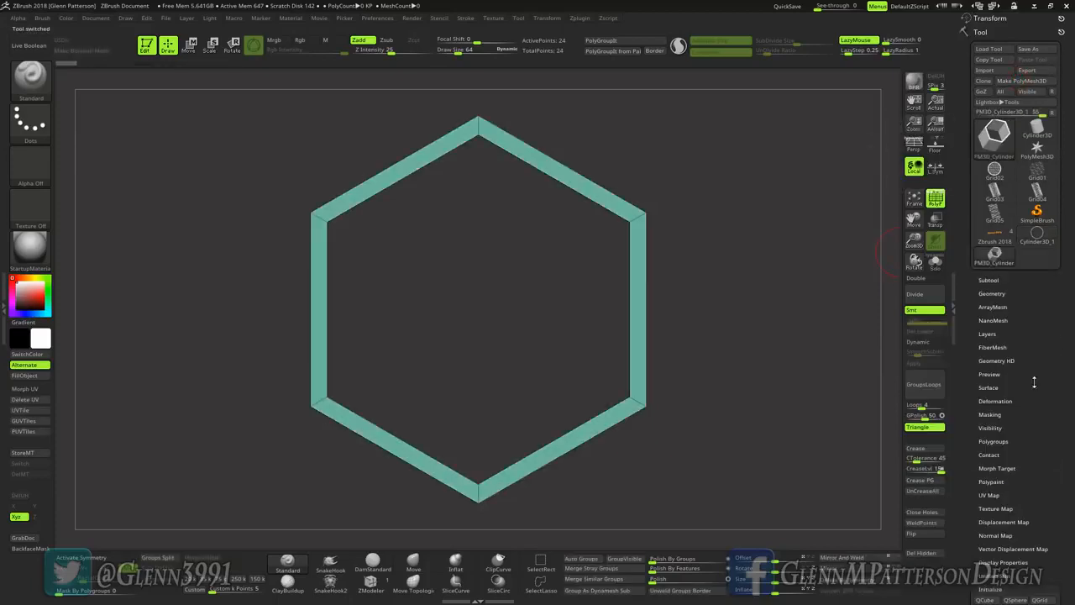
# Step: Load the HexagonGRID array preset onto the hexagon ring and fit the whole array in view
pyautogui.click(987, 306)
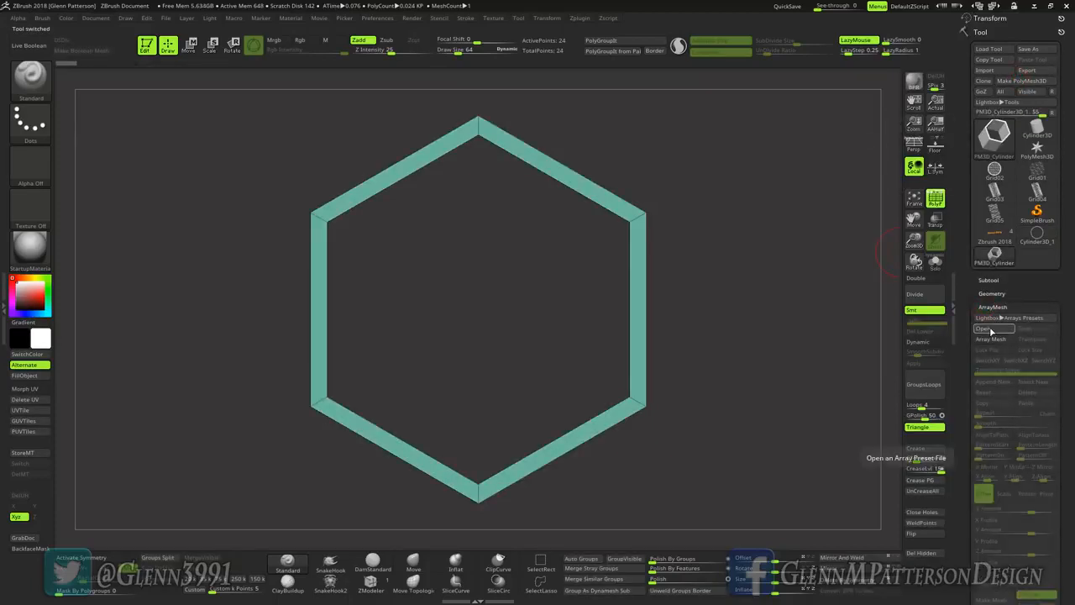
pyautogui.click(985, 329)
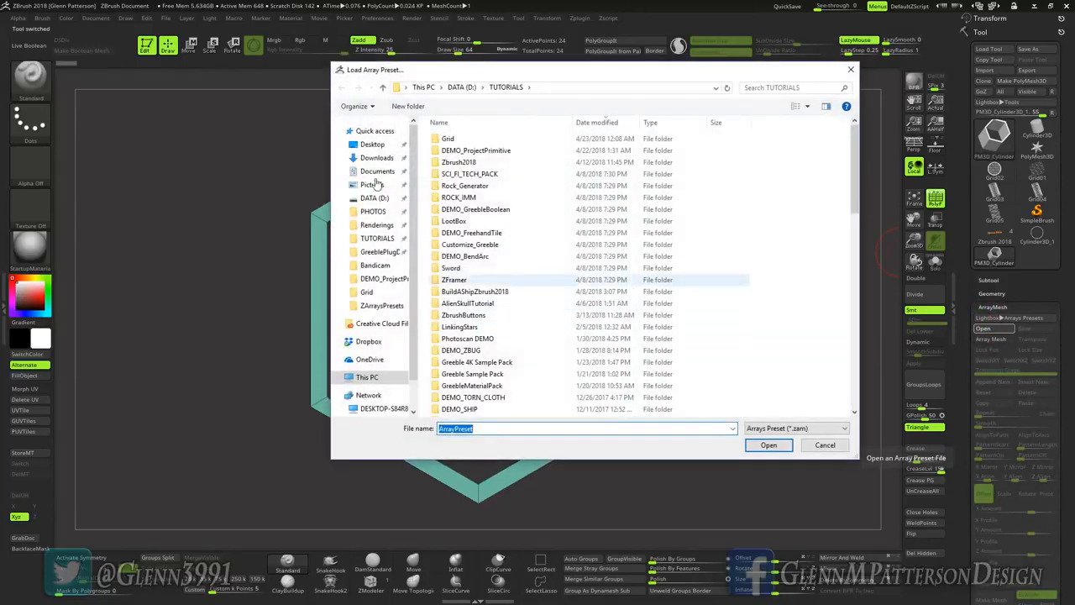
pyautogui.click(370, 131)
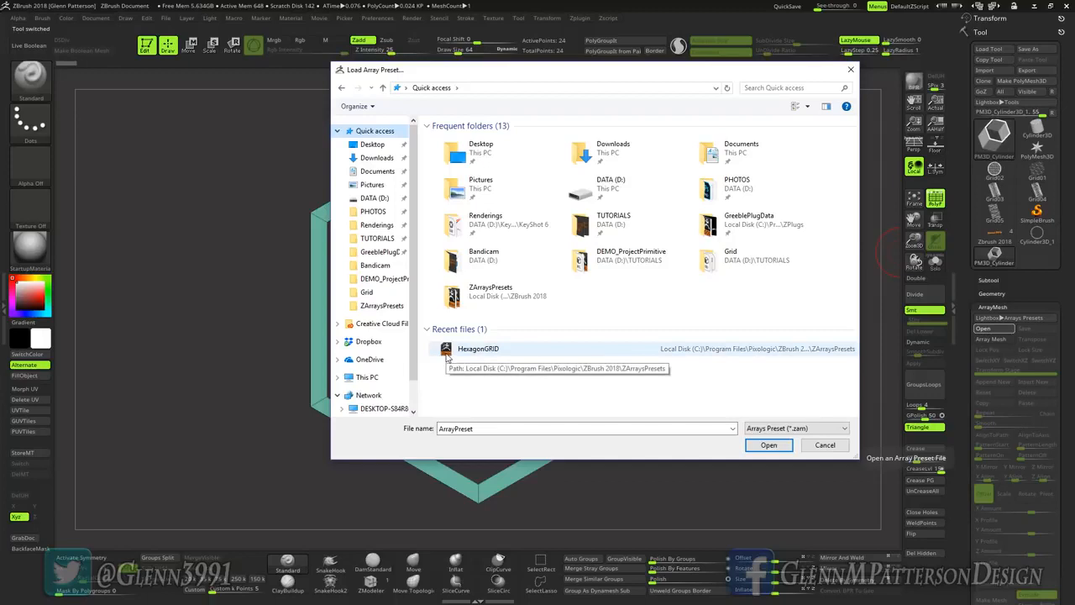
pyautogui.doubleClick(446, 353)
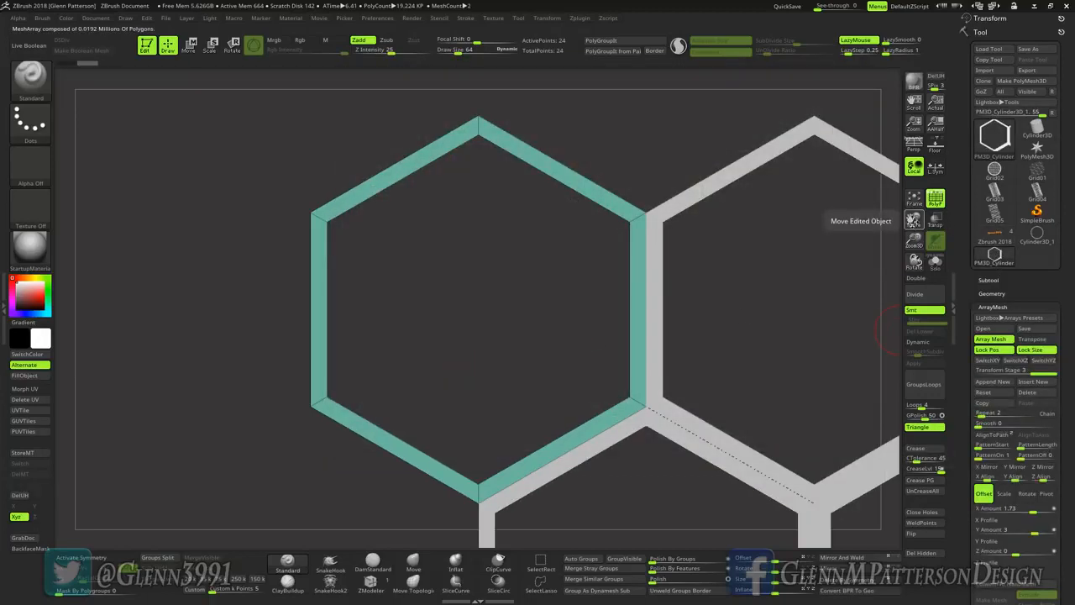
pyautogui.moveTo(914, 220); pyautogui.dragTo(838, 219)
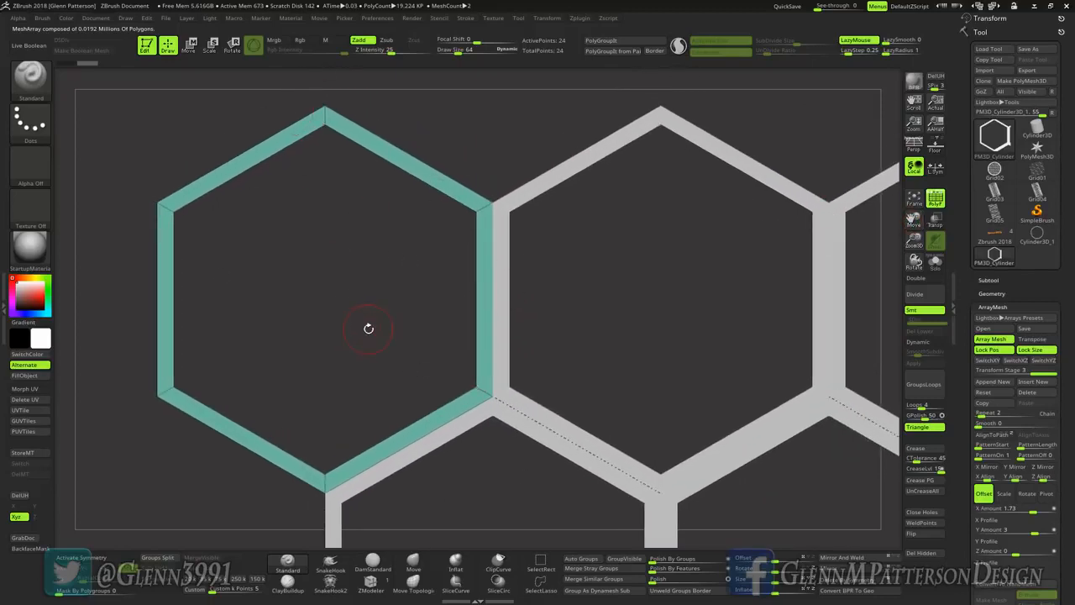
pyautogui.click(913, 199)
pyautogui.moveTo(678, 397)
pyautogui.mouseDown()
pyautogui.moveTo(666, 345)
pyautogui.moveTo(713, 358)
pyautogui.moveTo(731, 389)
pyautogui.moveTo(702, 404)
pyautogui.moveTo(685, 395)
pyautogui.mouseUp()
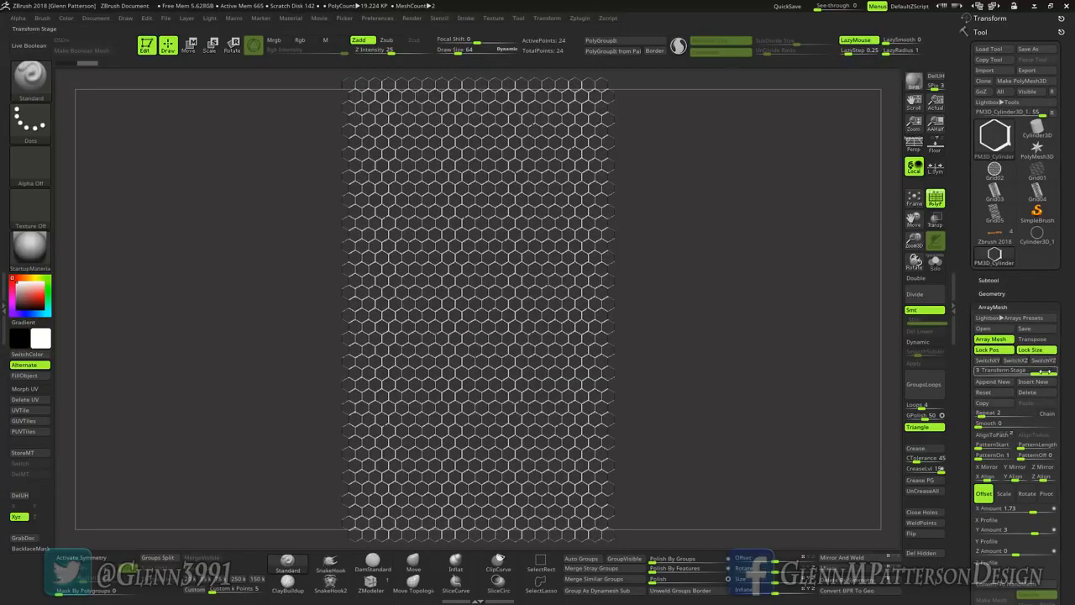
# Step: Set the repeat count and the X offset amount of the array's first transform stage to 40 each
pyautogui.moveTo(1046, 371); pyautogui.dragTo(987, 371)
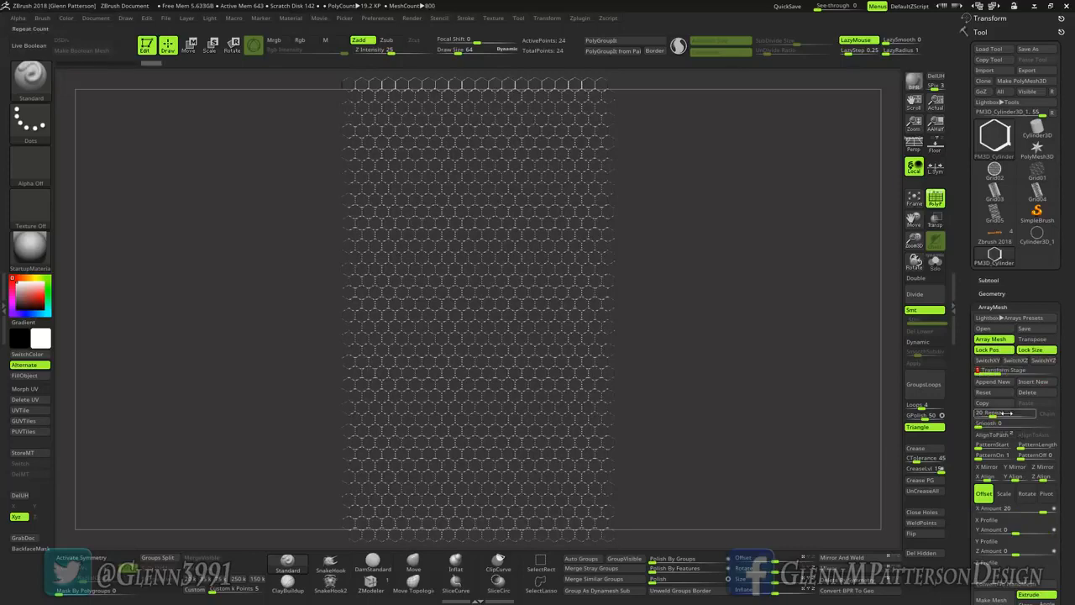
pyautogui.click(1006, 413)
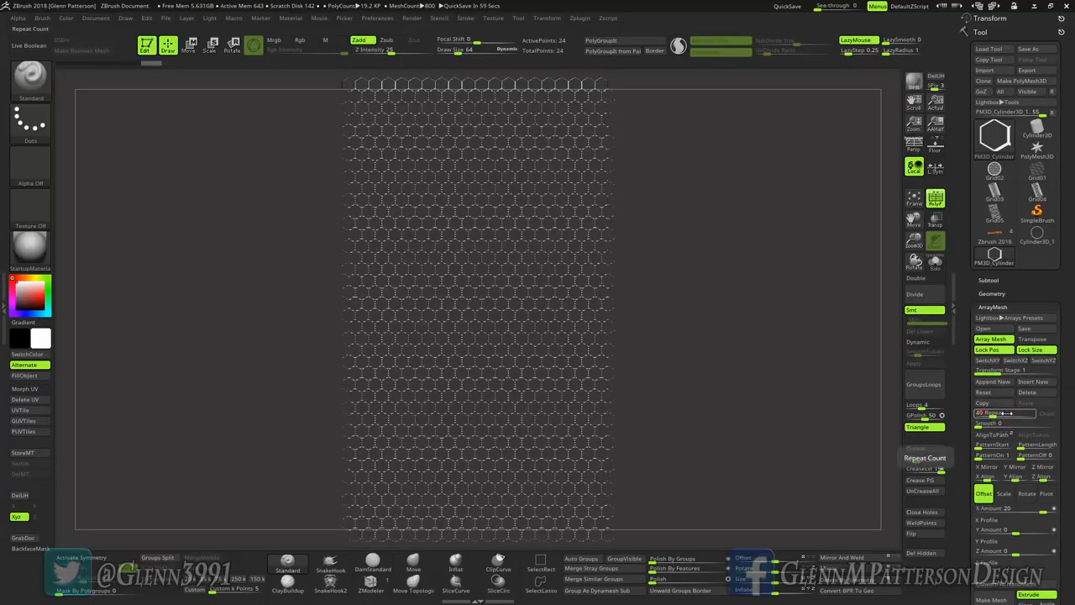
pyautogui.write('40')
pyautogui.press('Return')
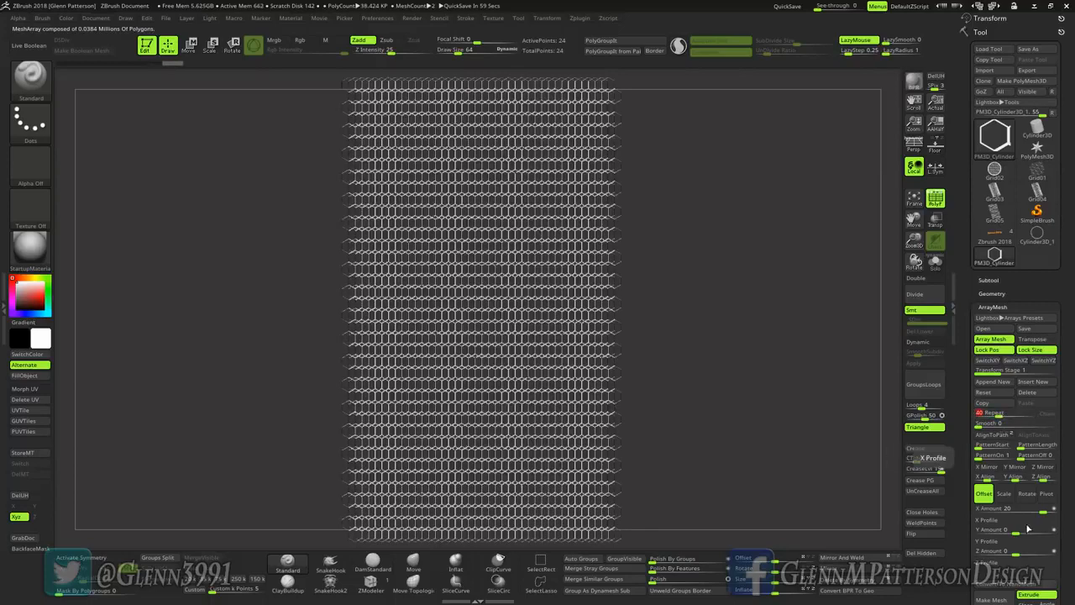
pyautogui.click(1014, 508)
pyautogui.write('40')
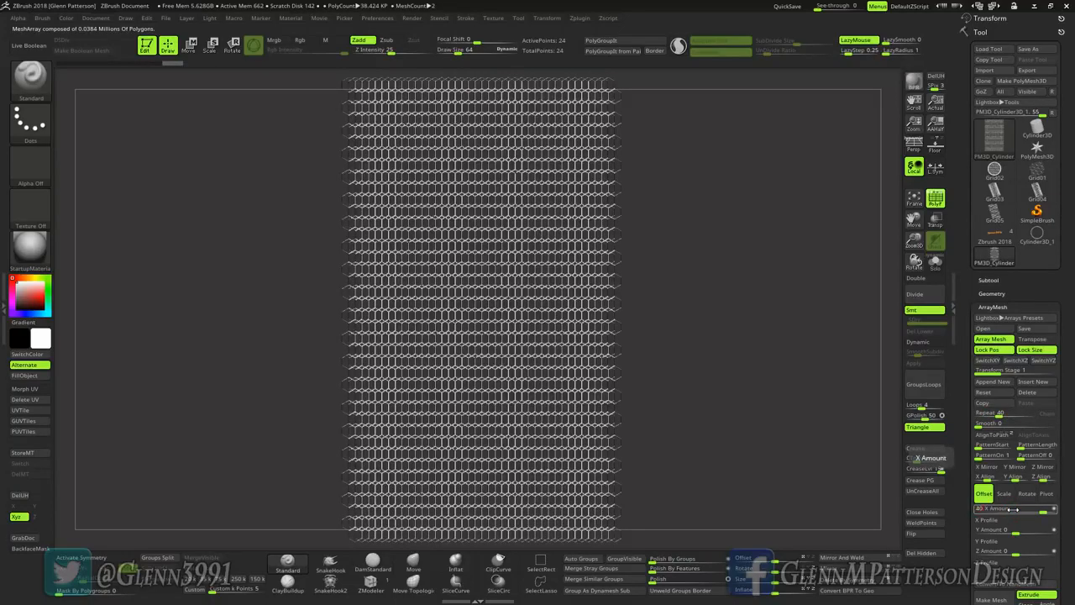
pyautogui.press('Return')
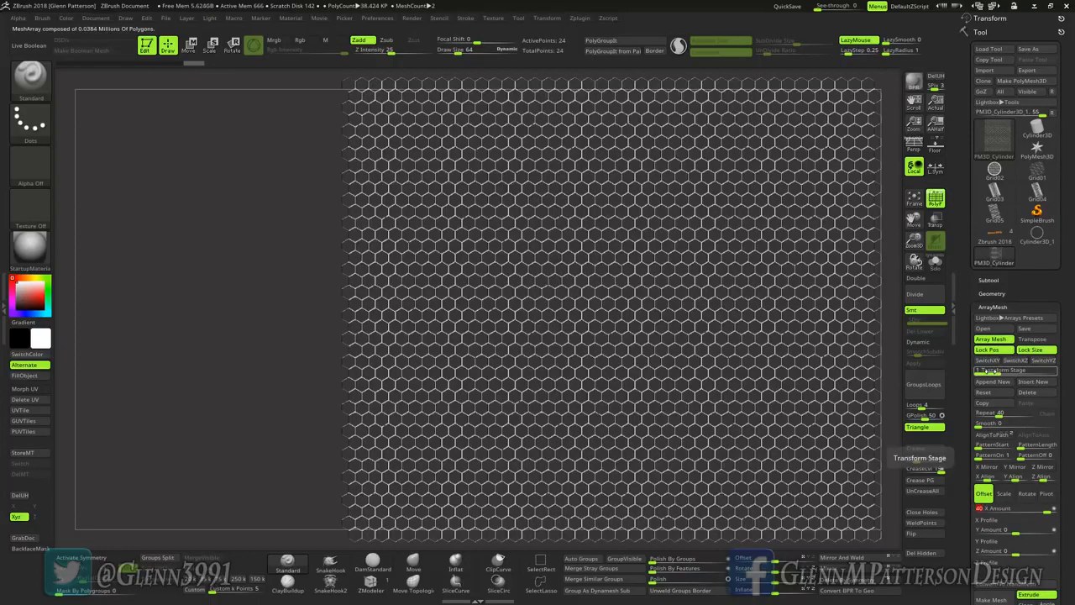
pyautogui.moveTo(989, 371); pyautogui.dragTo(1026, 372)
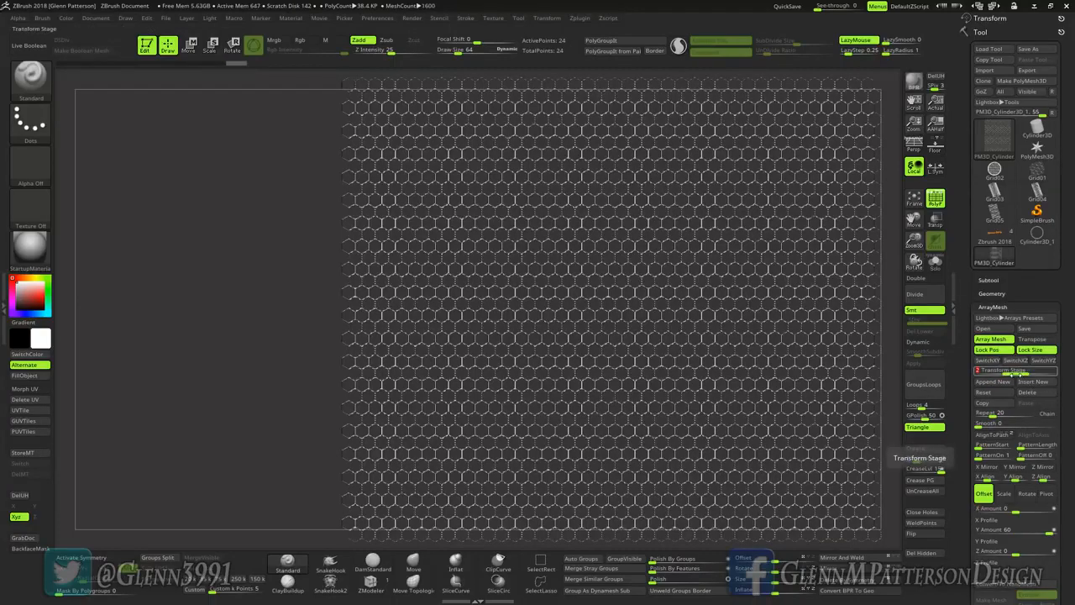
pyautogui.moveTo(1027, 372); pyautogui.dragTo(967, 372)
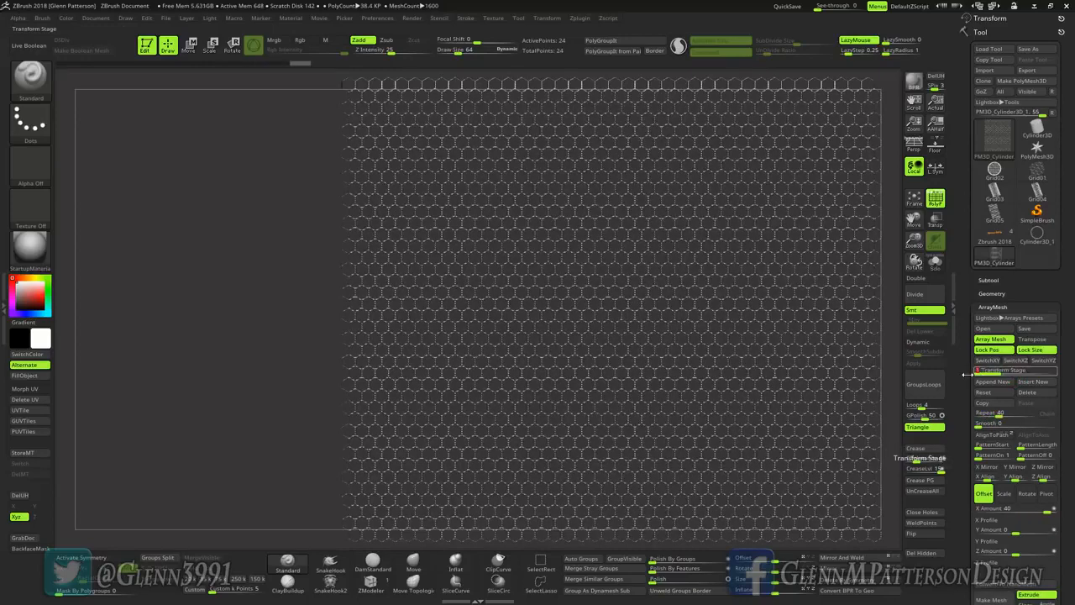
pyautogui.press('f')
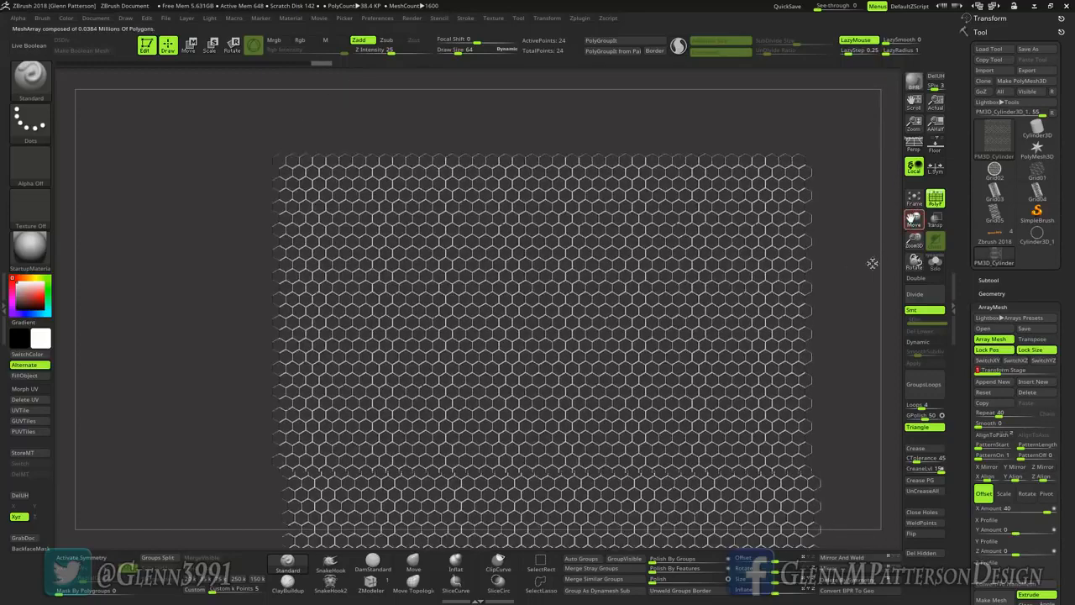
# Step: Convert the hexagon array to real geometry with Convert BPR To Geo and inspect the resulting cells up close
pyautogui.click(991, 292)
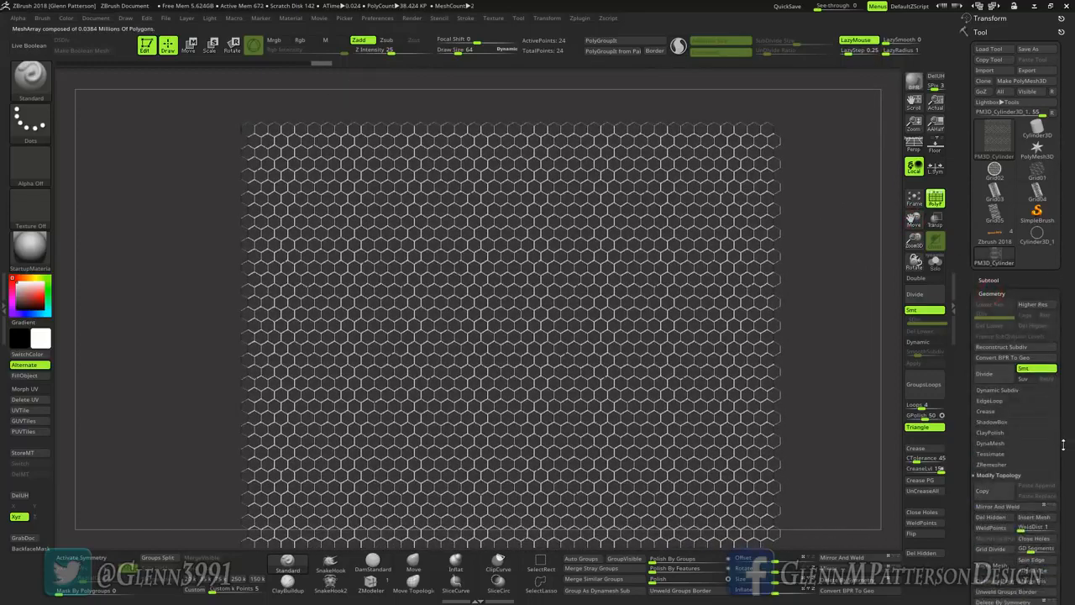
pyautogui.click(1004, 358)
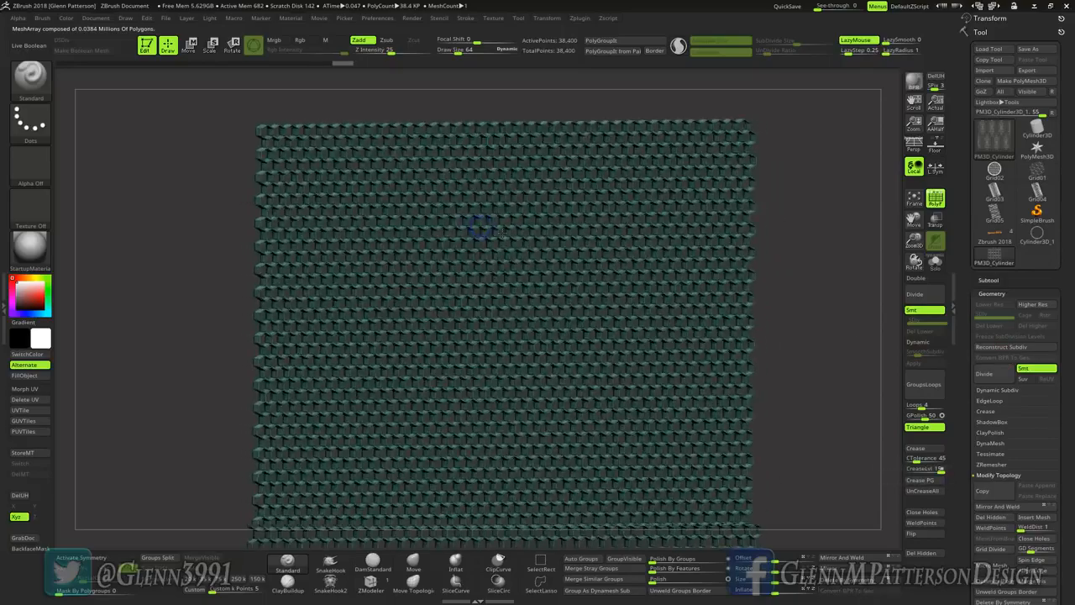
pyautogui.moveTo(827, 336); pyautogui.dragTo(789, 343)
pyautogui.moveTo(471, 270); pyautogui.dragTo(481, 231, button='right')
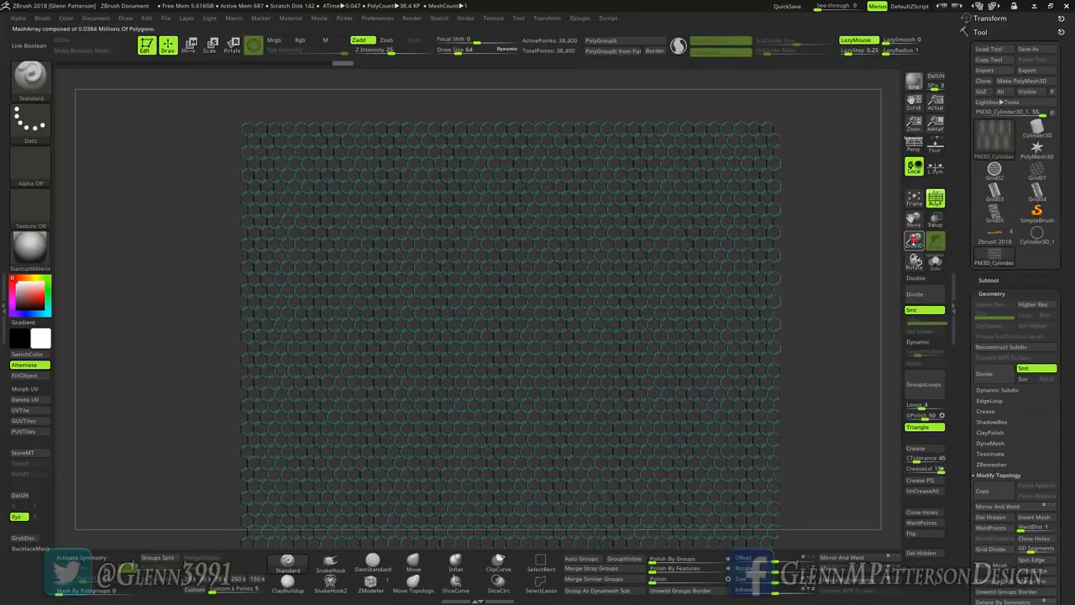
pyautogui.moveTo(913, 241); pyautogui.dragTo(877, 542)
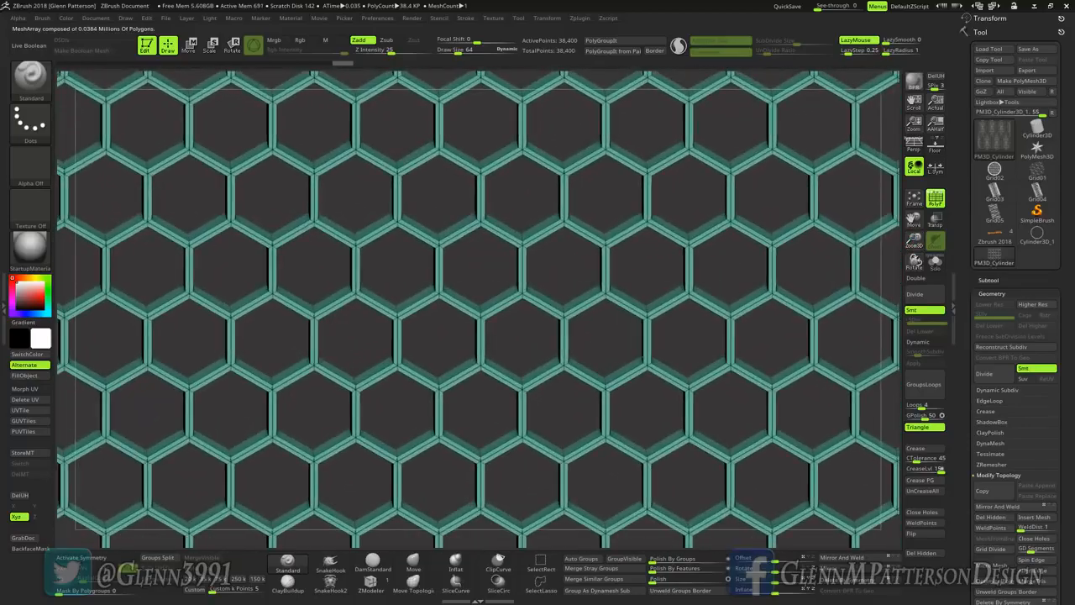
pyautogui.moveTo(708, 305)
pyautogui.mouseDown(button='right')
pyautogui.moveTo(697, 315)
pyautogui.moveTo(729, 300)
pyautogui.mouseUp(button='right')
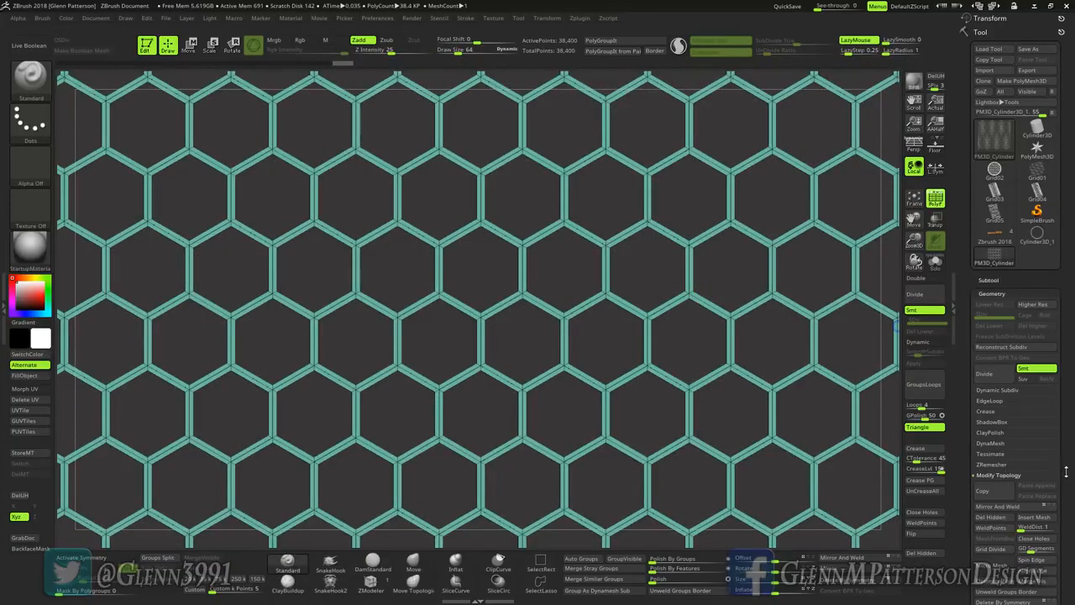
# Step: Weld the identical points of the converted hexagon grid and fit the whole mesh in view
pyautogui.moveTo(1065, 472); pyautogui.dragTo(1070, 341)
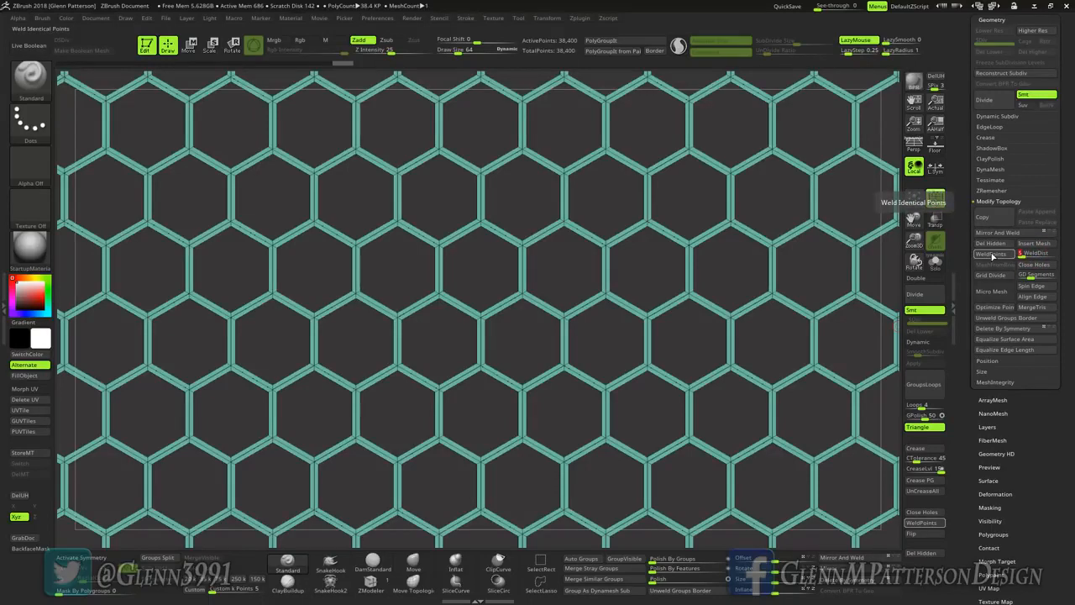
pyautogui.click(992, 254)
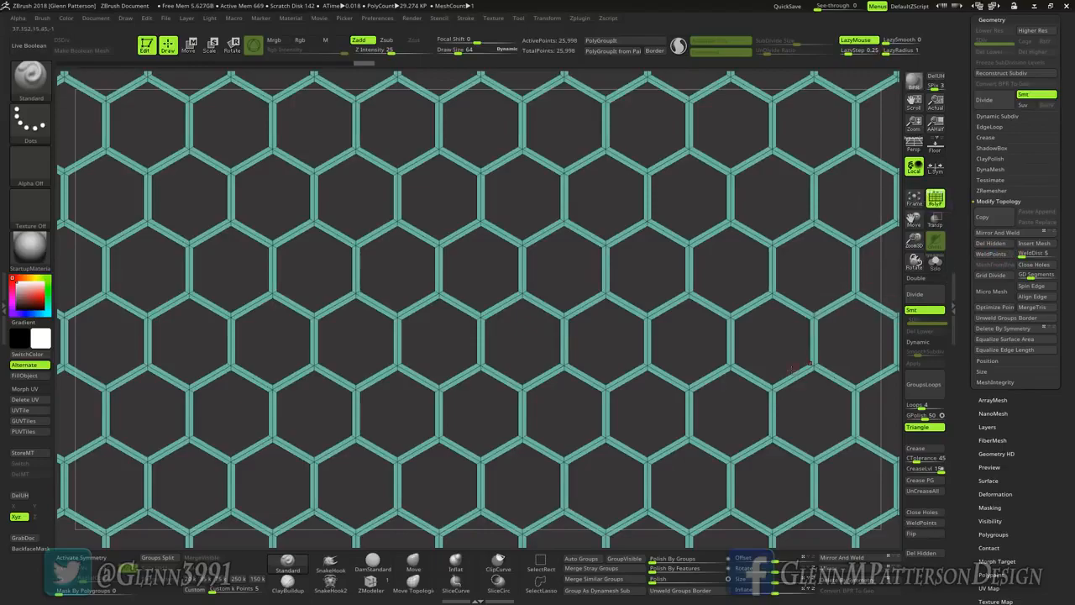
pyautogui.moveTo(813, 370); pyautogui.dragTo(893, 227, button='right')
pyautogui.click(914, 201)
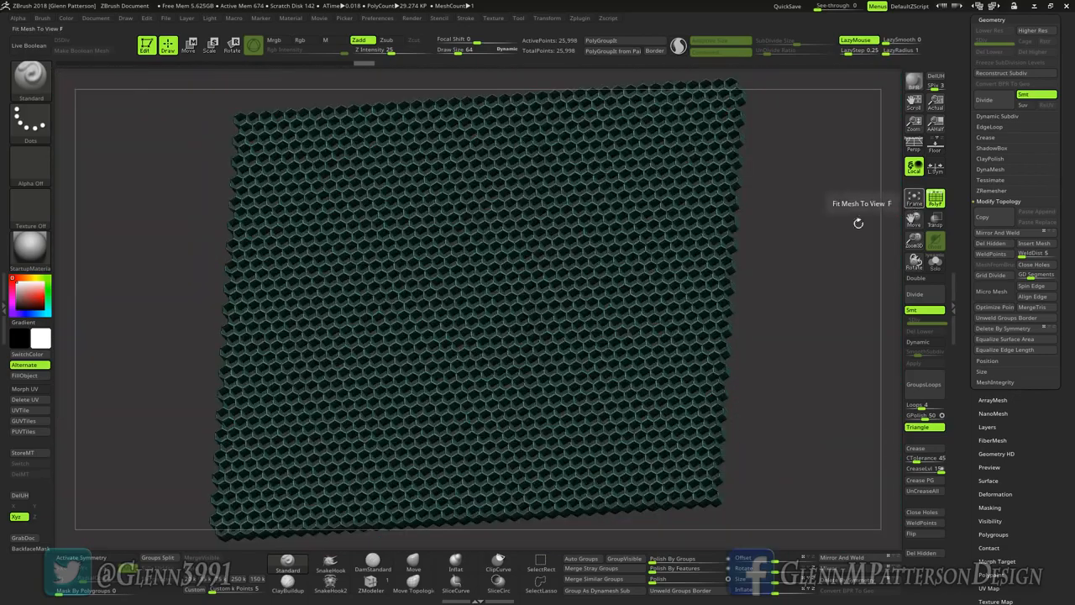
pyautogui.moveTo(619, 299)
pyautogui.mouseDown(button='right')
pyautogui.moveTo(632, 370)
pyautogui.moveTo(587, 357)
pyautogui.moveTo(537, 302)
pyautogui.moveTo(559, 323)
pyautogui.moveTo(671, 331)
pyautogui.moveTo(626, 288)
pyautogui.moveTo(647, 311)
pyautogui.moveTo(630, 294)
pyautogui.moveTo(622, 300)
pyautogui.mouseUp(button='right')
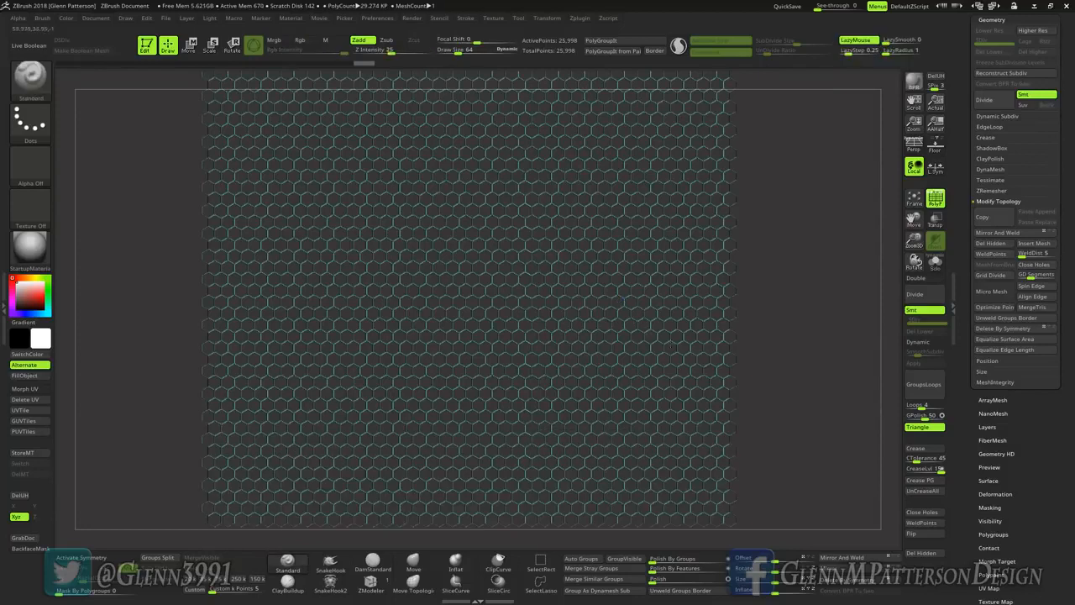
pyautogui.moveTo(1070, 266); pyautogui.dragTo(1069, 389)
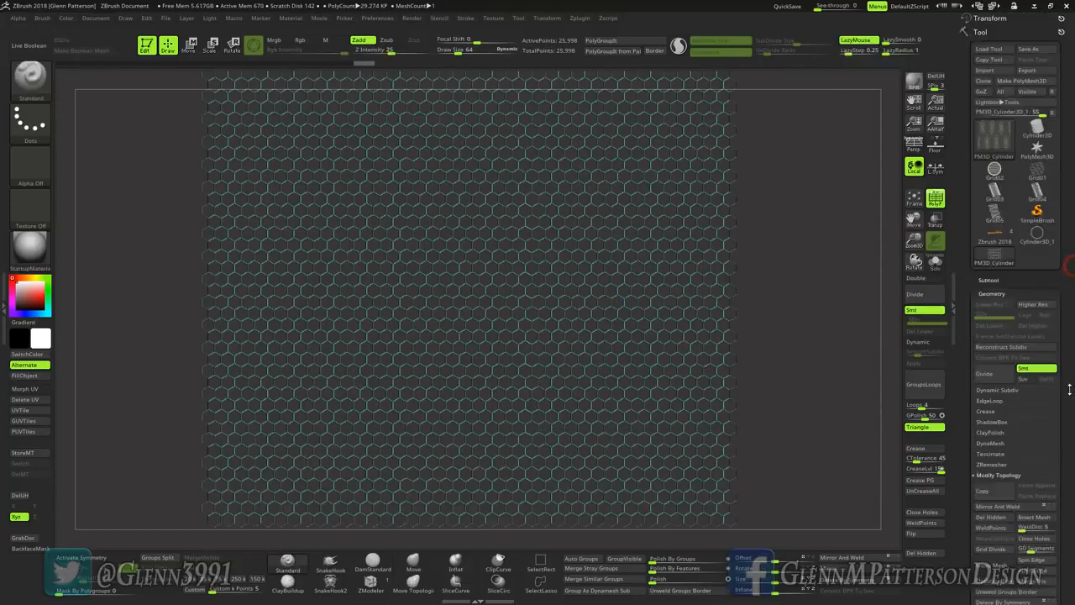
pyautogui.click(1037, 129)
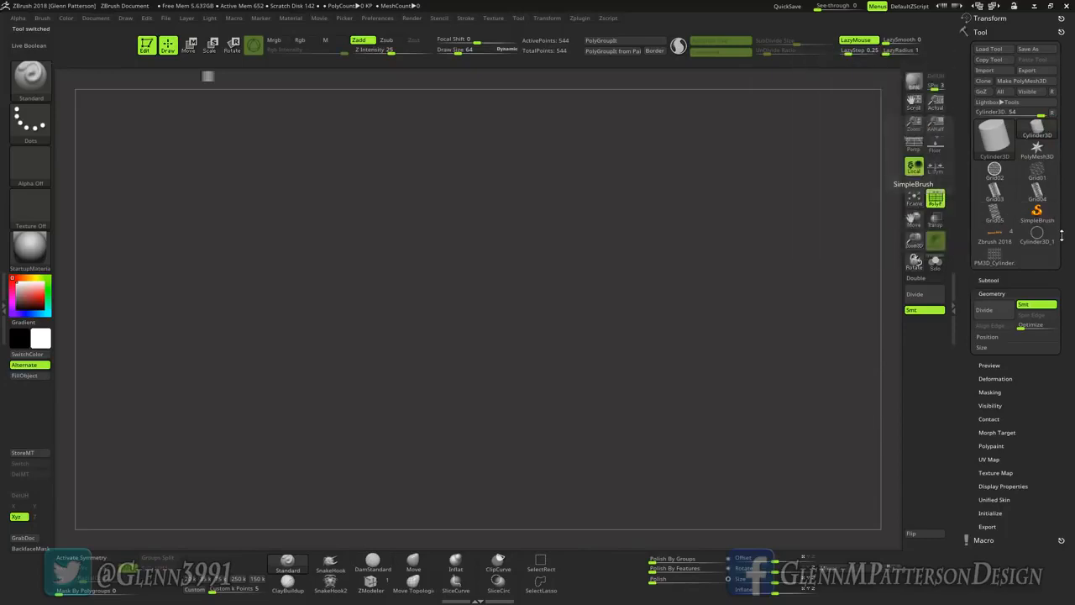
pyautogui.click(996, 258)
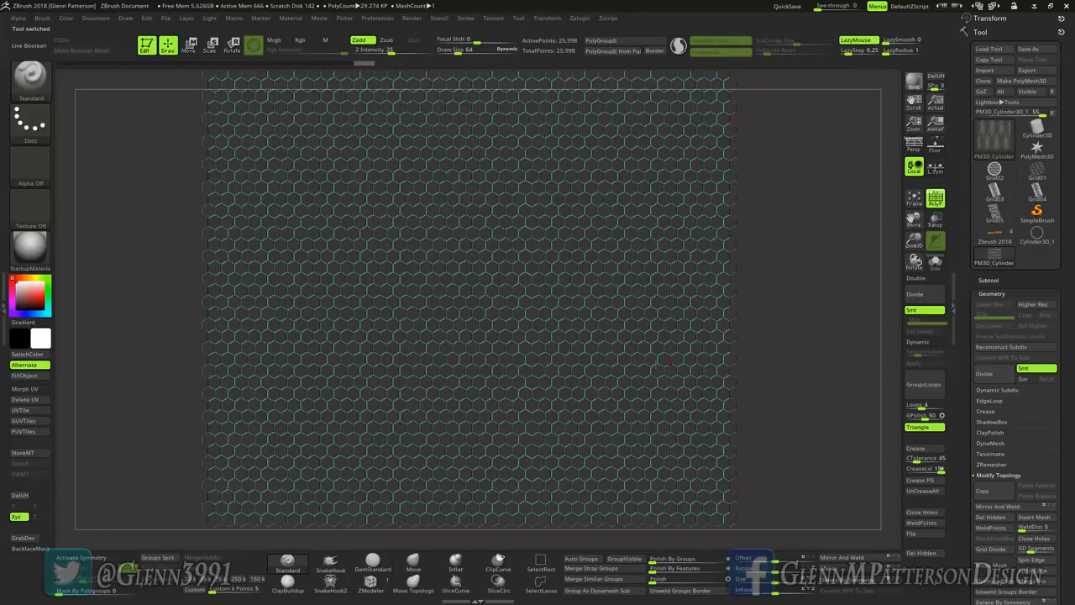
# Step: Apply the Unify deformation to the welded hexagon grid and fit the mesh back in view
pyautogui.click(991, 293)
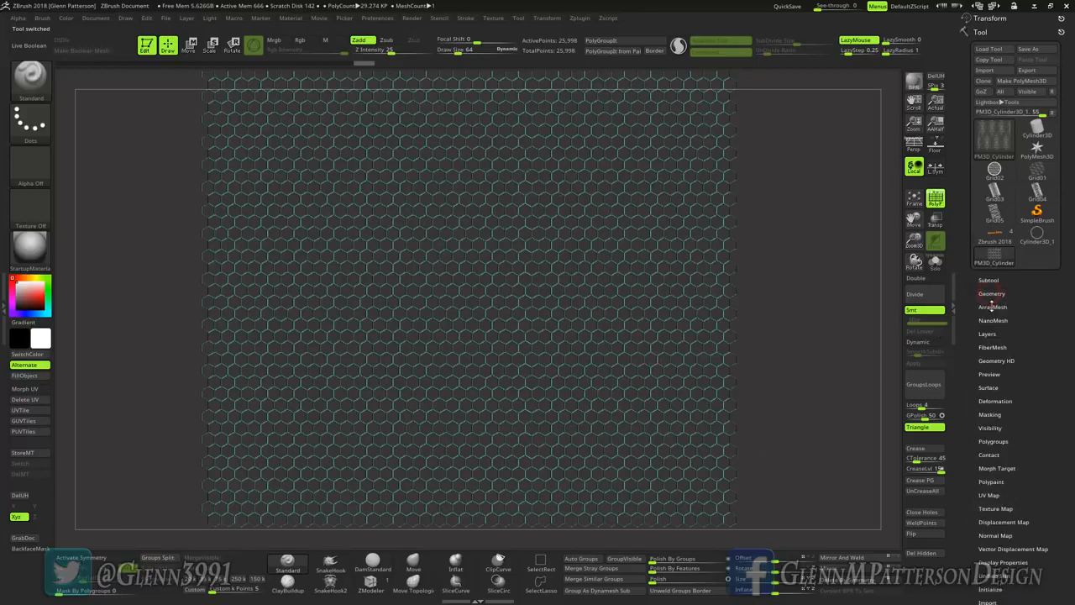
pyautogui.click(995, 400)
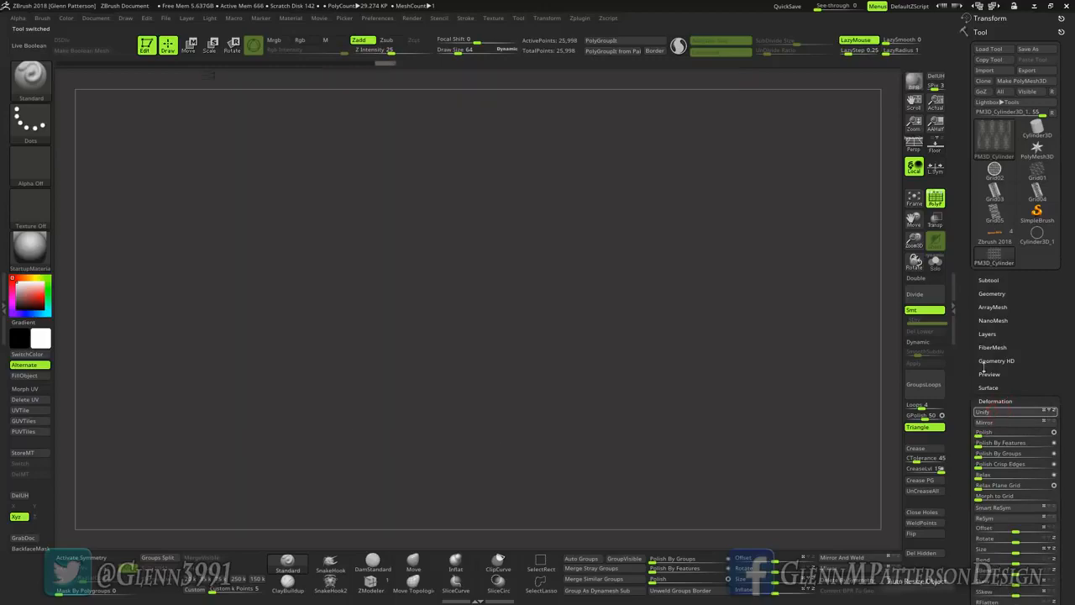
pyautogui.click(913, 199)
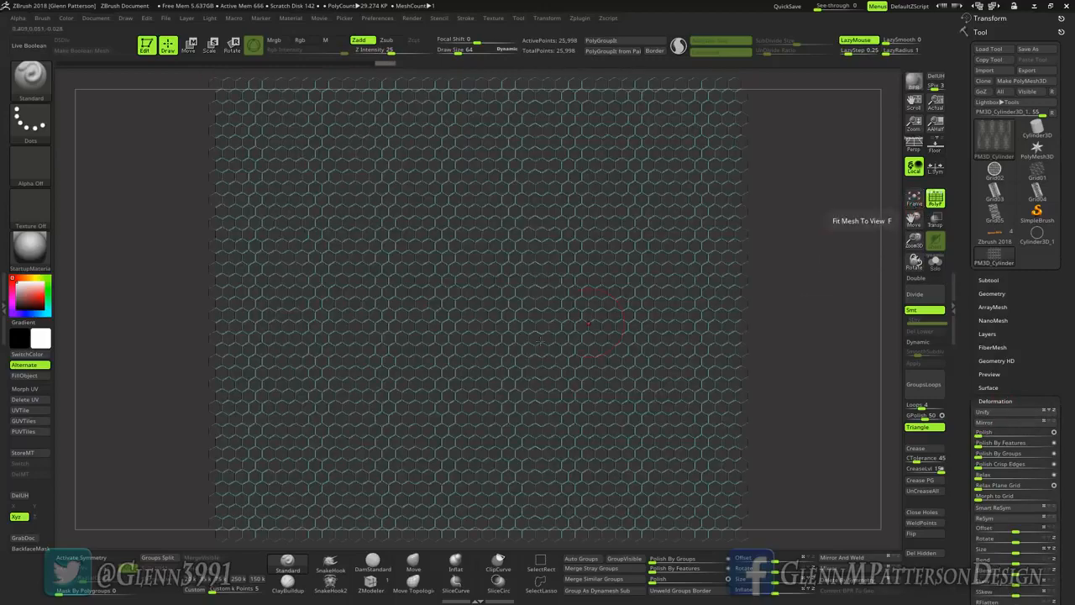
pyautogui.moveTo(518, 372); pyautogui.dragTo(561, 361, button='right')
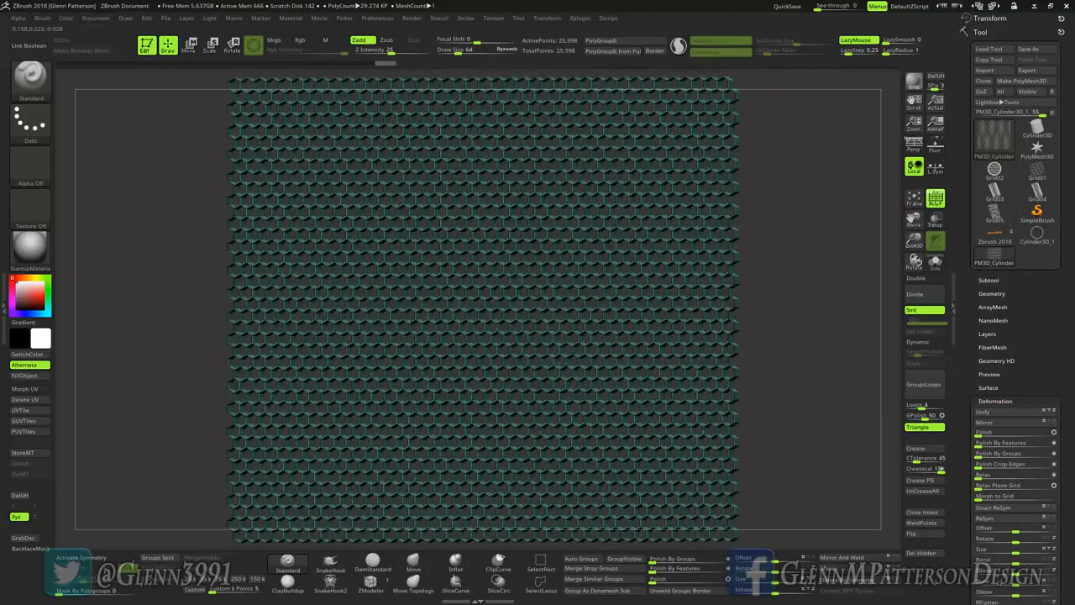
pyautogui.keyDown('shift'); pyautogui.moveTo(812, 345); pyautogui.dragTo(824, 351); pyautogui.keyUp('shift')
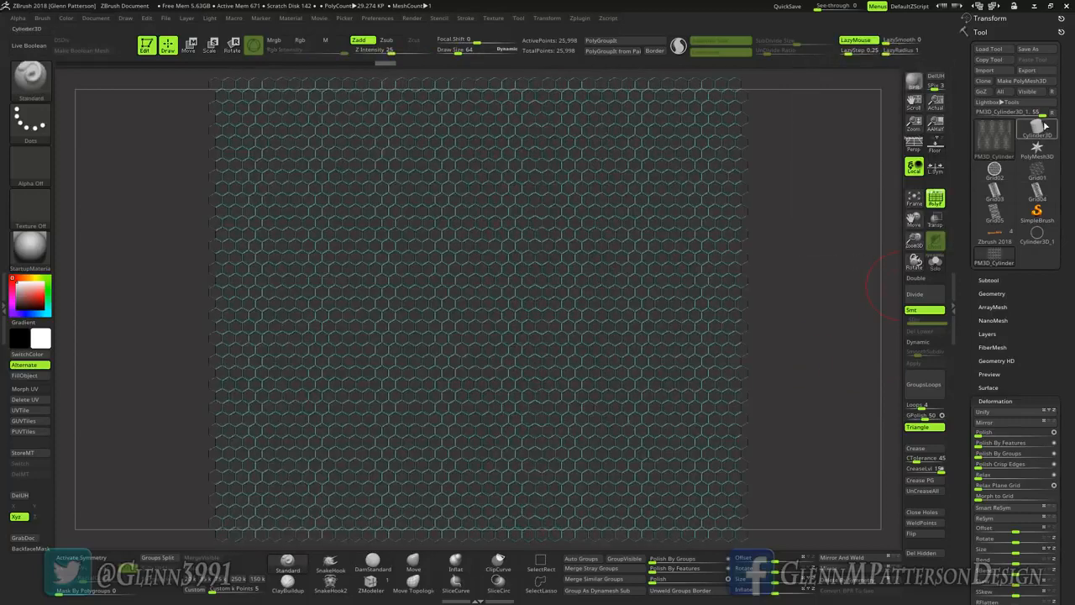
# Step: Initialize a new Cylinder3D aligned to the Z axis with a horizontal subdivision count of 6 and a vertical count of 4
pyautogui.click(1039, 135)
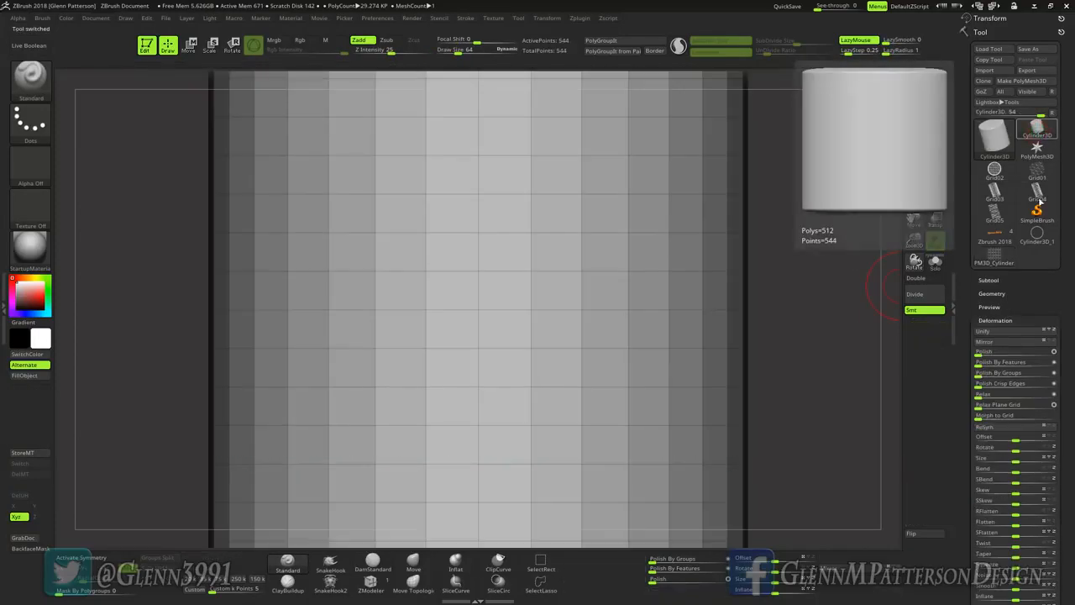
pyautogui.click(994, 319)
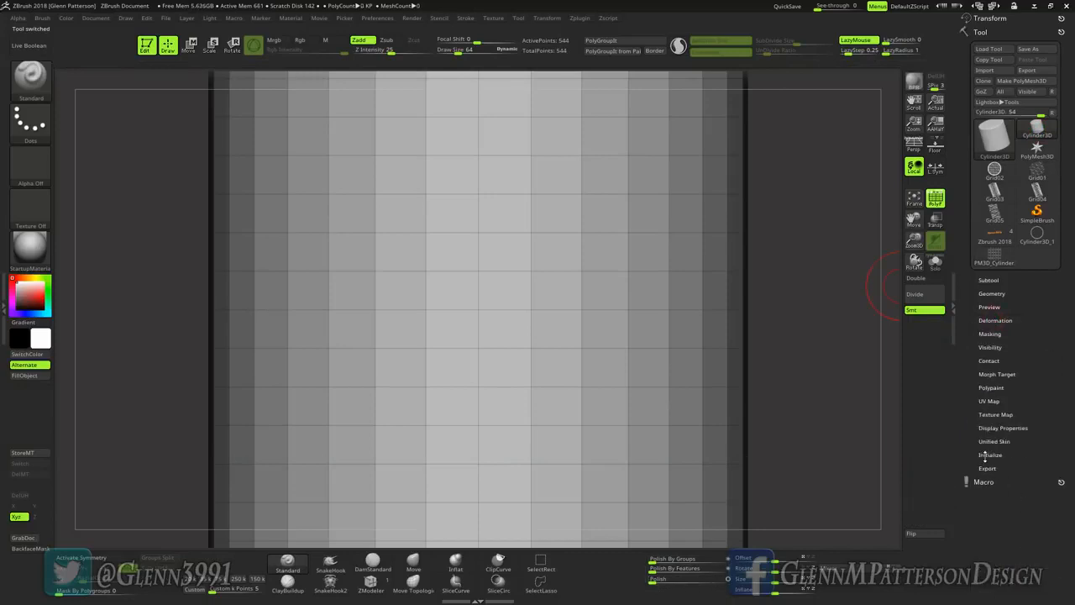
pyautogui.click(988, 454)
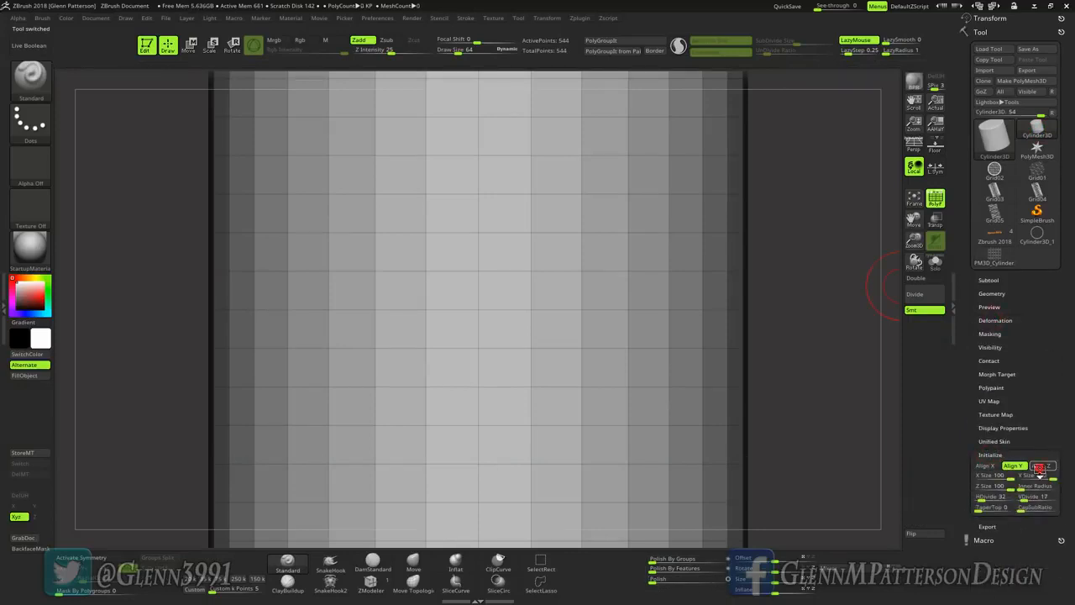
pyautogui.click(1039, 466)
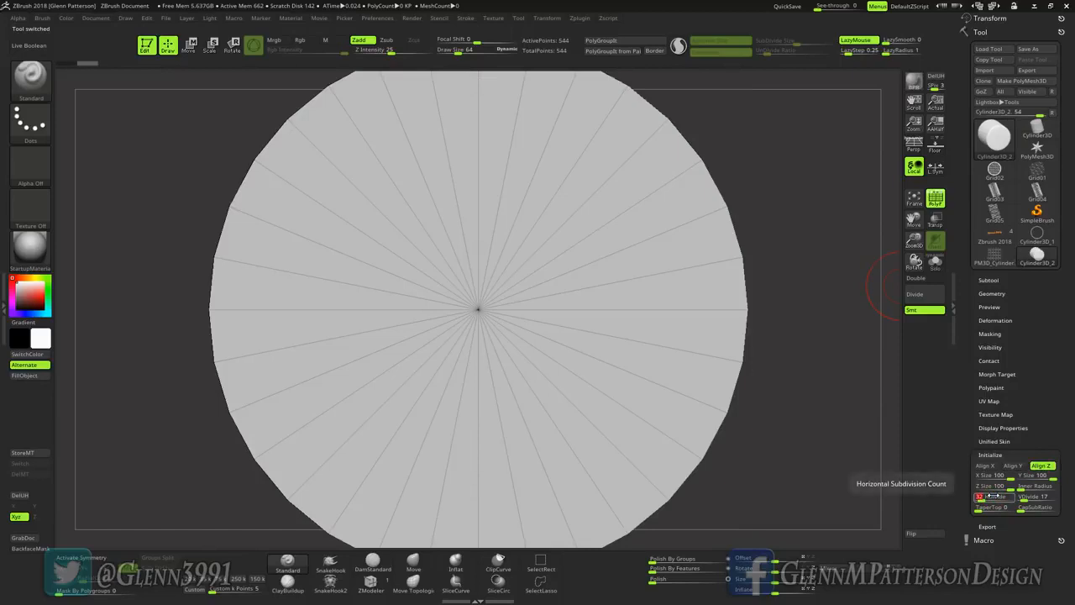
pyautogui.click(990, 497)
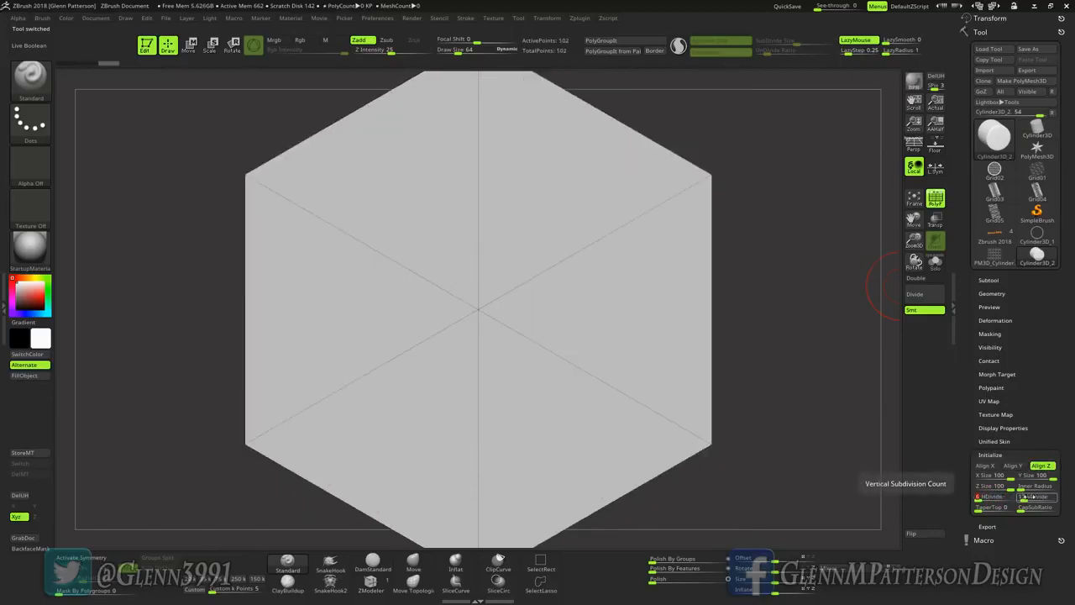
pyautogui.click(1023, 498)
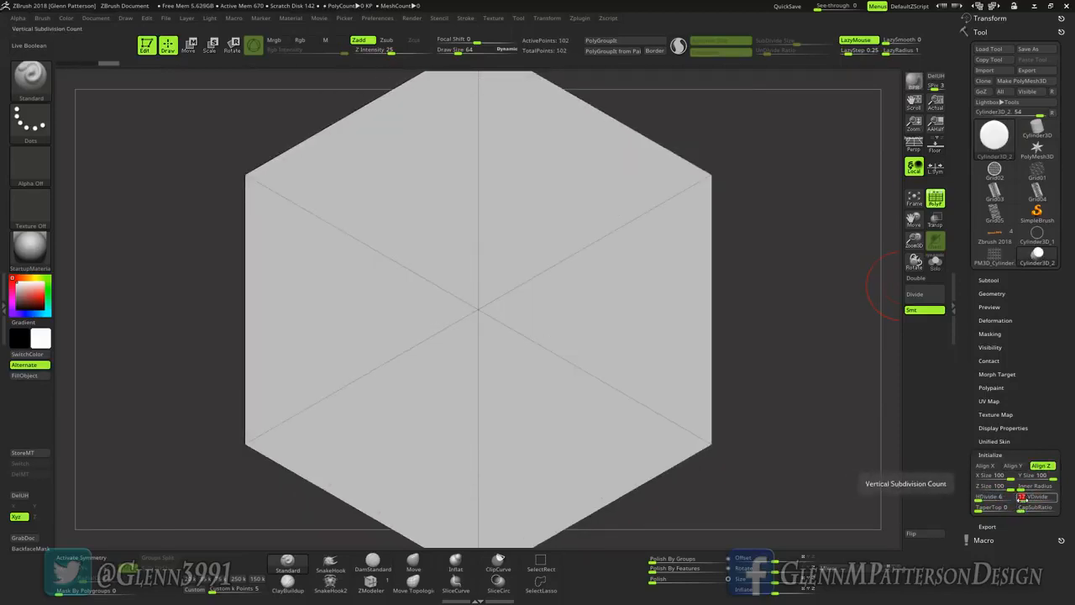
pyautogui.write('1')
pyautogui.press('Return')
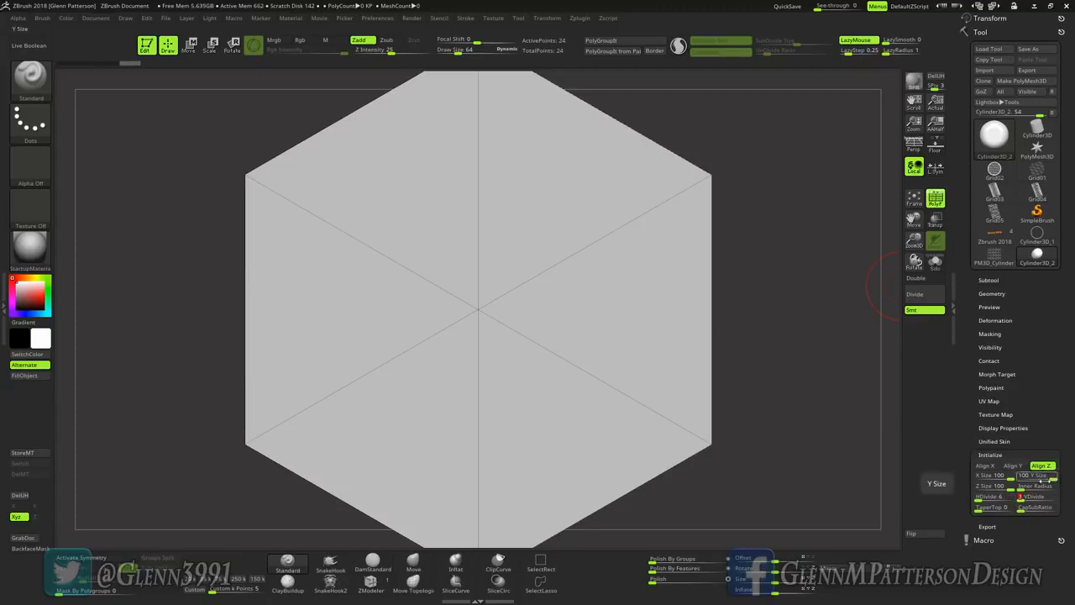
# Step: Set the new hexagon's inner radius to 66 and convert the thick ring to a PolyMesh3D
pyautogui.moveTo(1019, 487); pyautogui.dragTo(1042, 487)
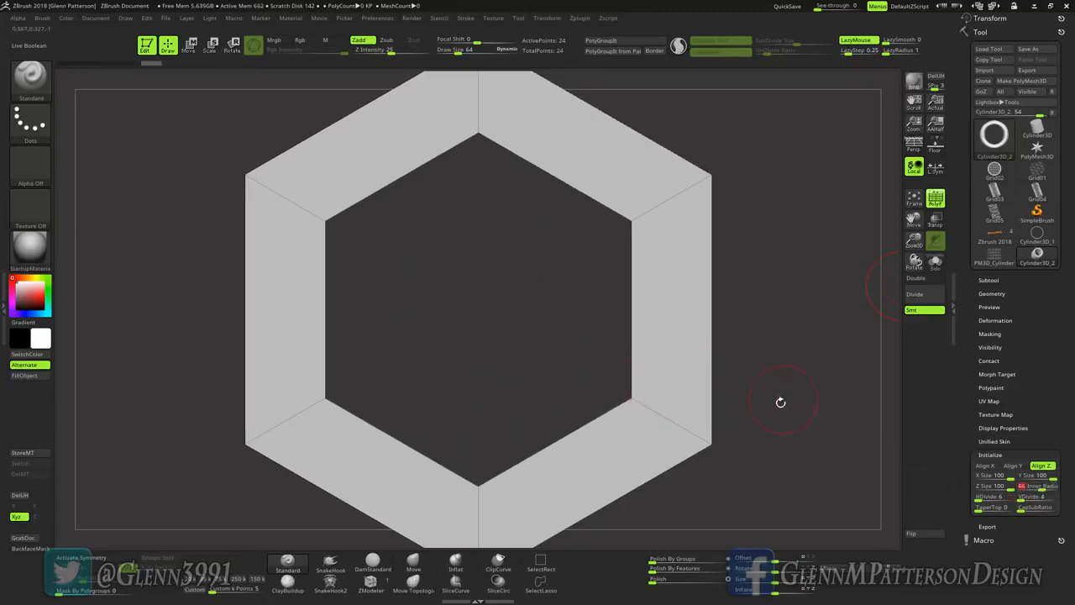
pyautogui.moveTo(780, 402); pyautogui.dragTo(766, 412)
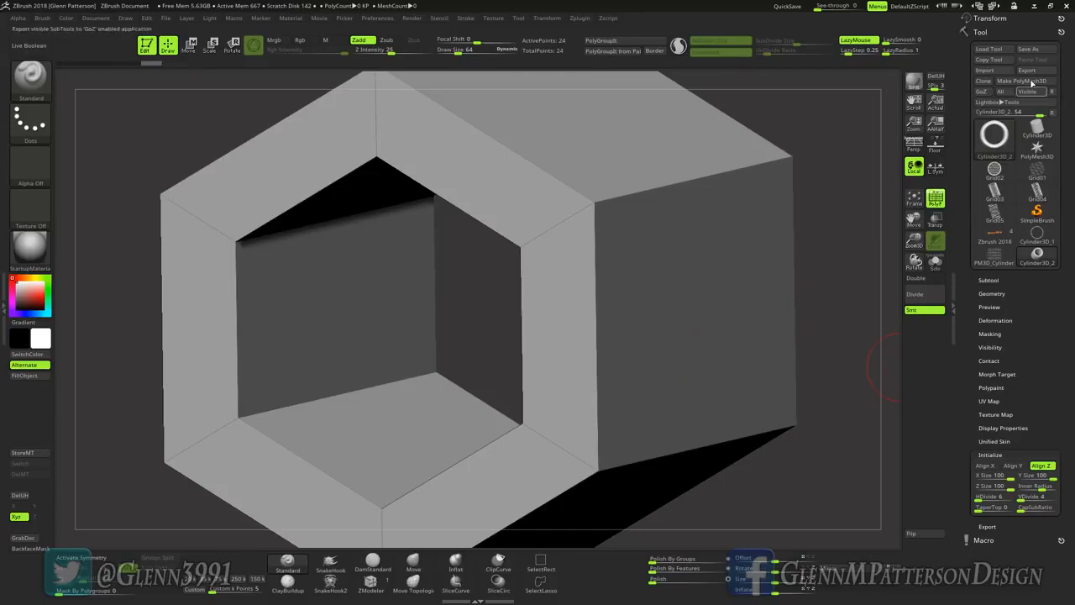
pyautogui.click(1022, 81)
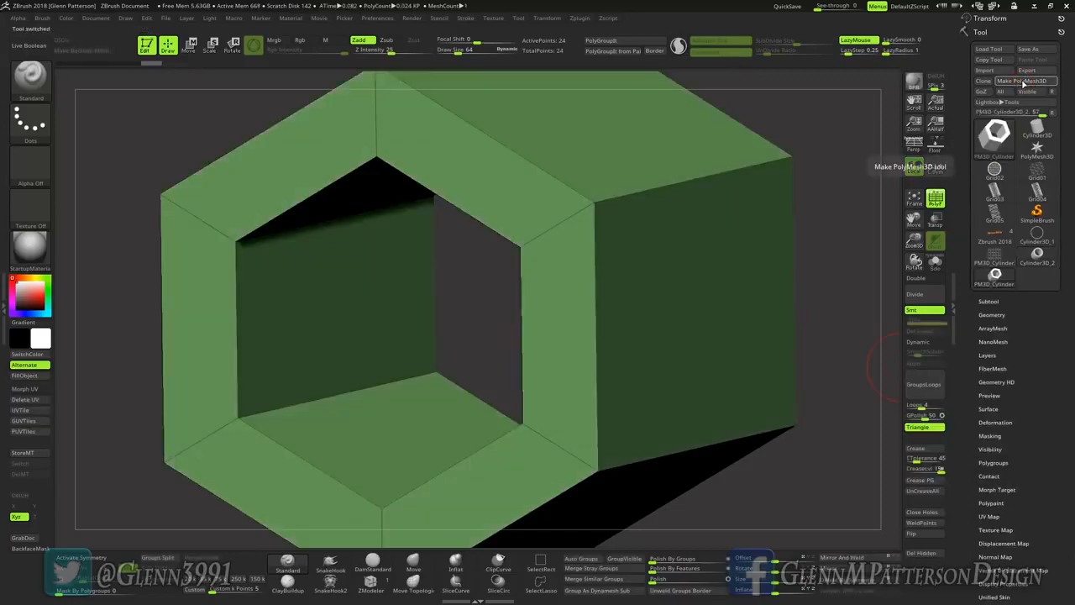
# Step: Switch to the ZModeler brush and activate radial symmetry on the thick hexagon ring
pyautogui.click(369, 582)
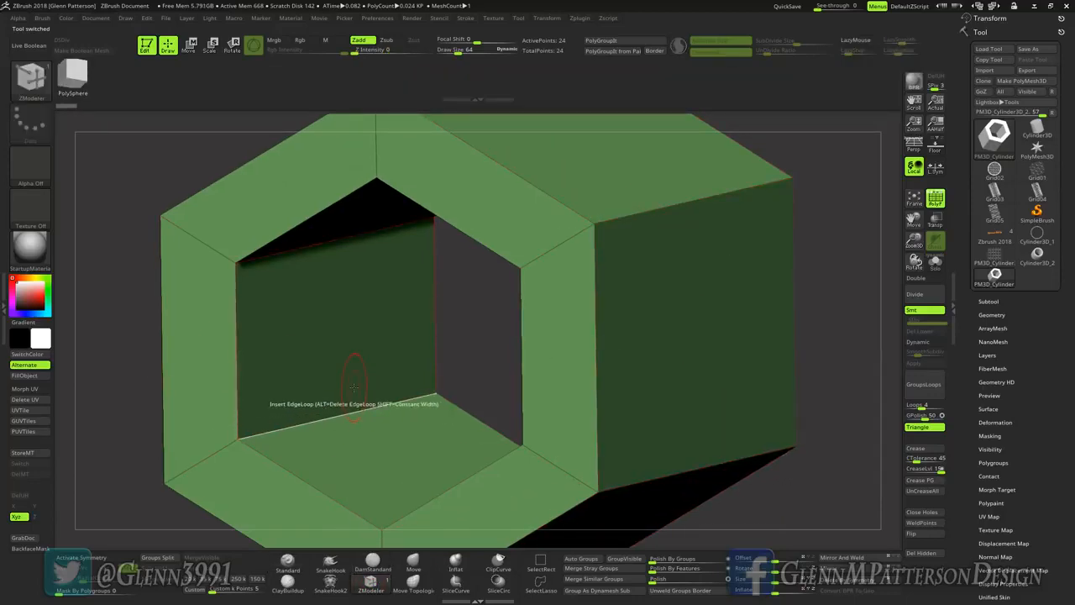
pyautogui.press('x')
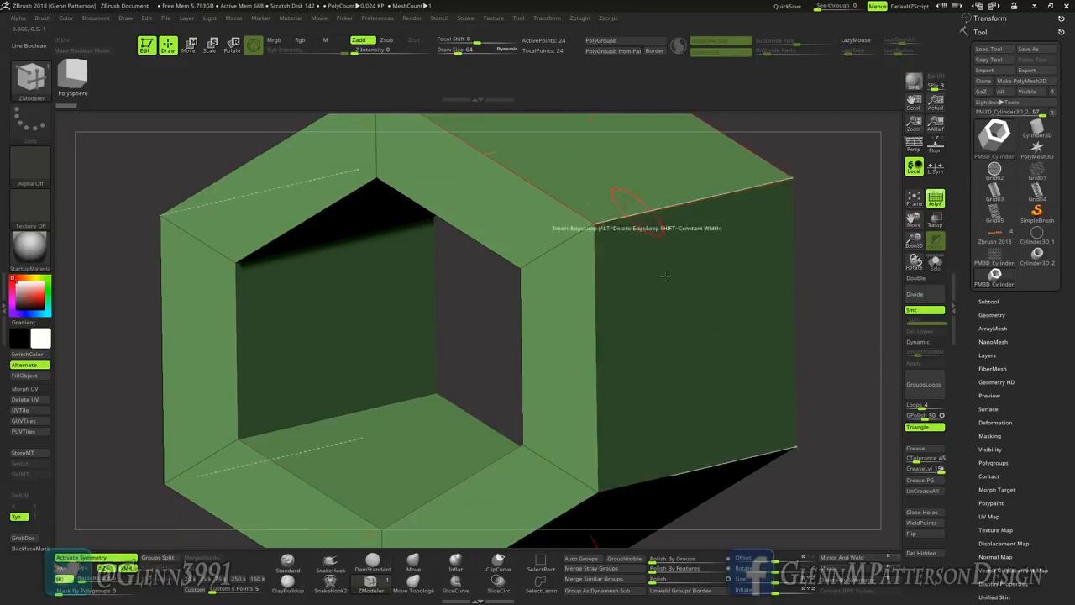
pyautogui.moveTo(676, 394)
pyautogui.mouseDown(button='right')
pyautogui.moveTo(668, 324)
pyautogui.moveTo(670, 404)
pyautogui.mouseUp(button='right')
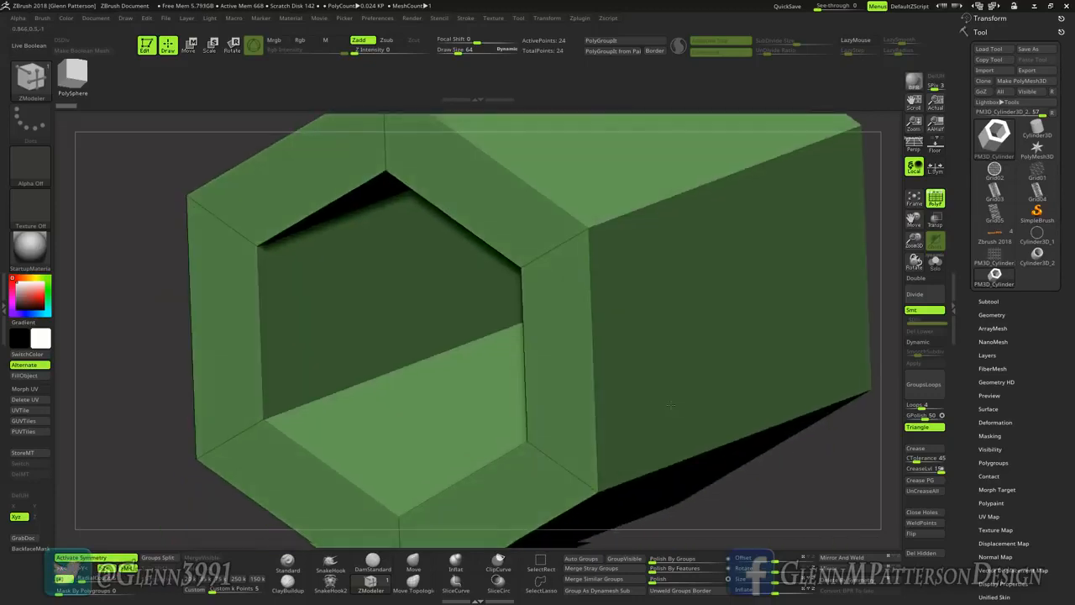
pyautogui.moveTo(915, 242); pyautogui.dragTo(924, 177)
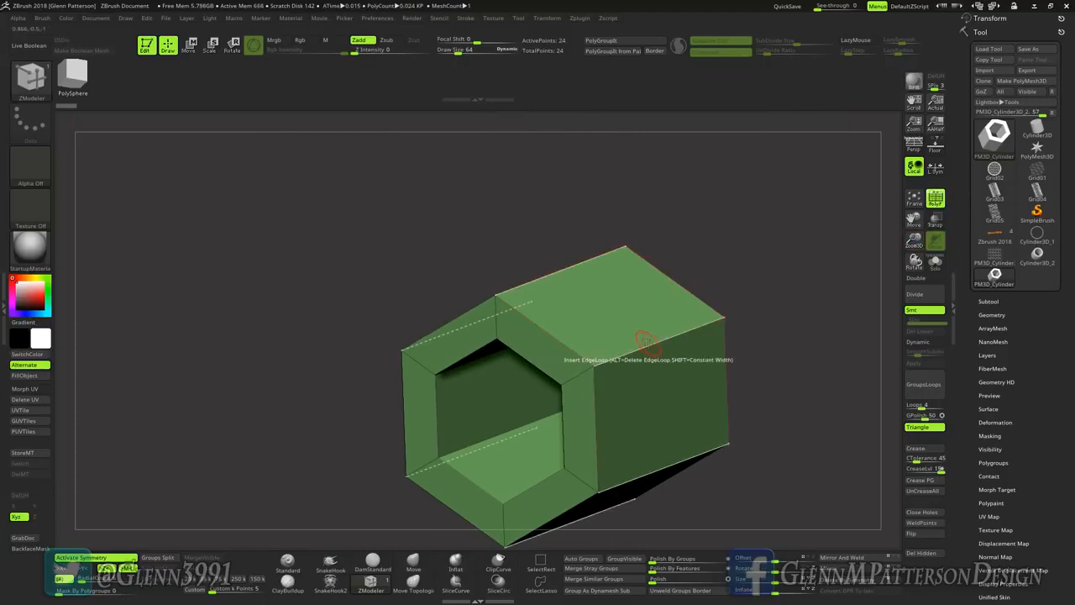
# Step: Insert an edge loop around the middle of the ring's depth and one lengthwise through each side, using the Multiple EdgeLoops target
pyautogui.press('space')
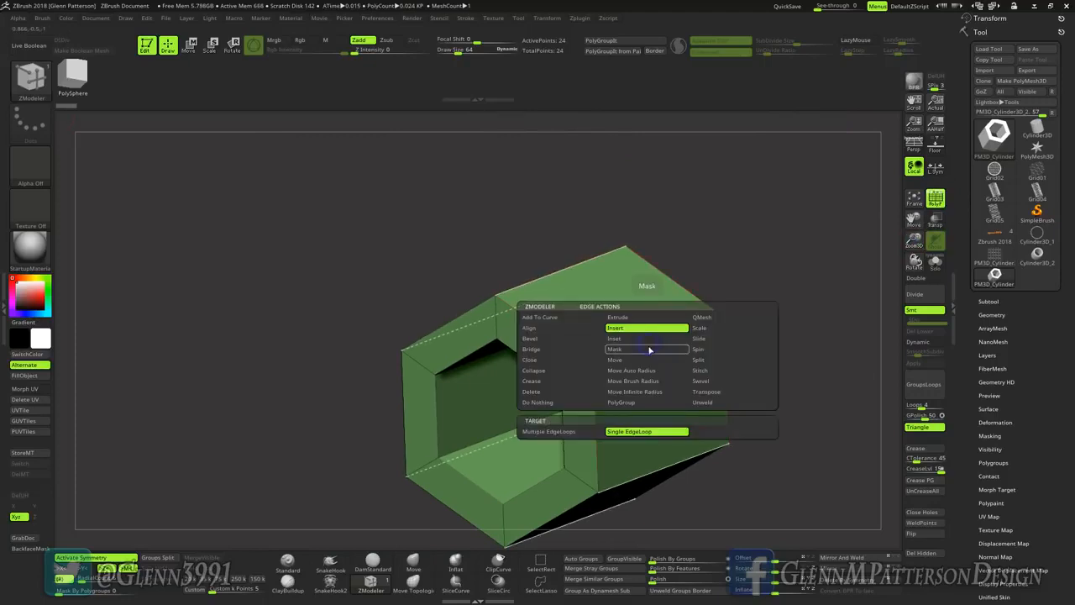
pyautogui.click(557, 430)
pyautogui.click(684, 460)
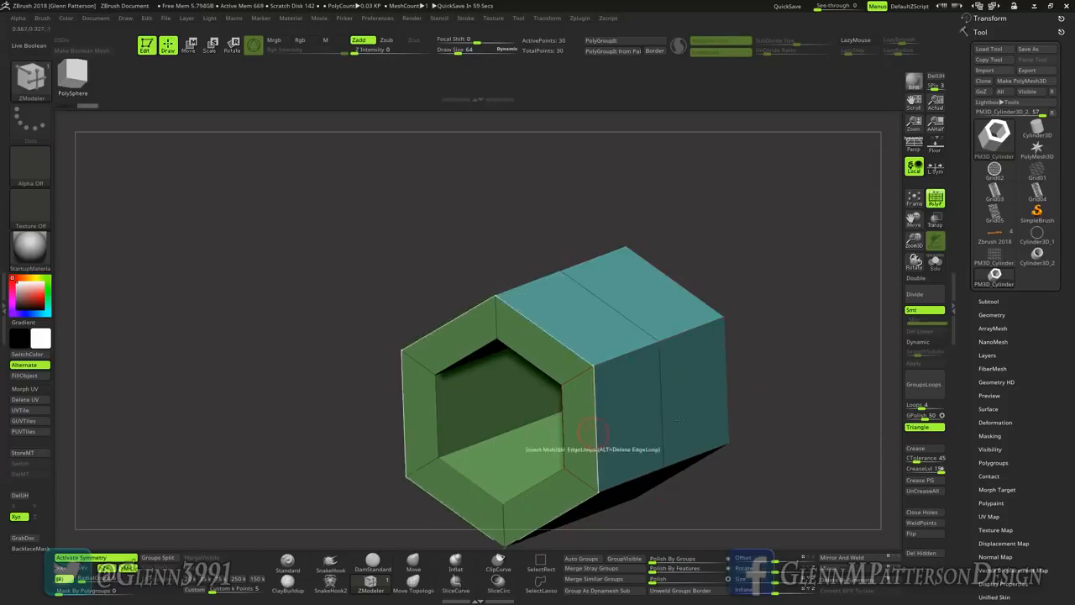
pyautogui.click(594, 420)
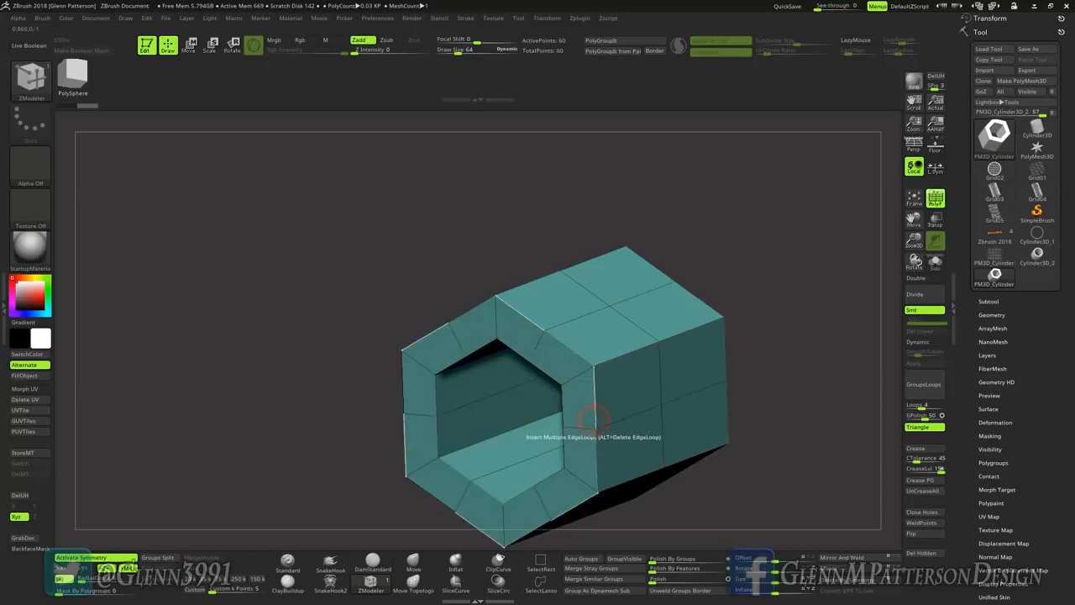
# Step: Set the ZModeler point action to Split at the centre point of the ring's outer face
pyautogui.moveTo(695, 405); pyautogui.dragTo(679, 400, button='right')
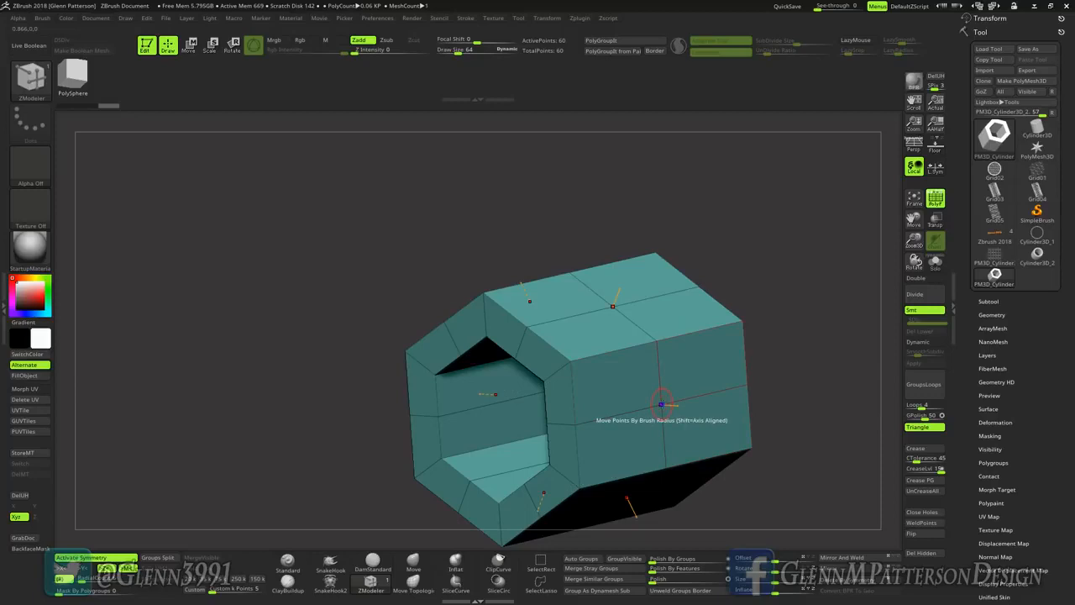
pyautogui.press('space')
pyautogui.click(713, 404)
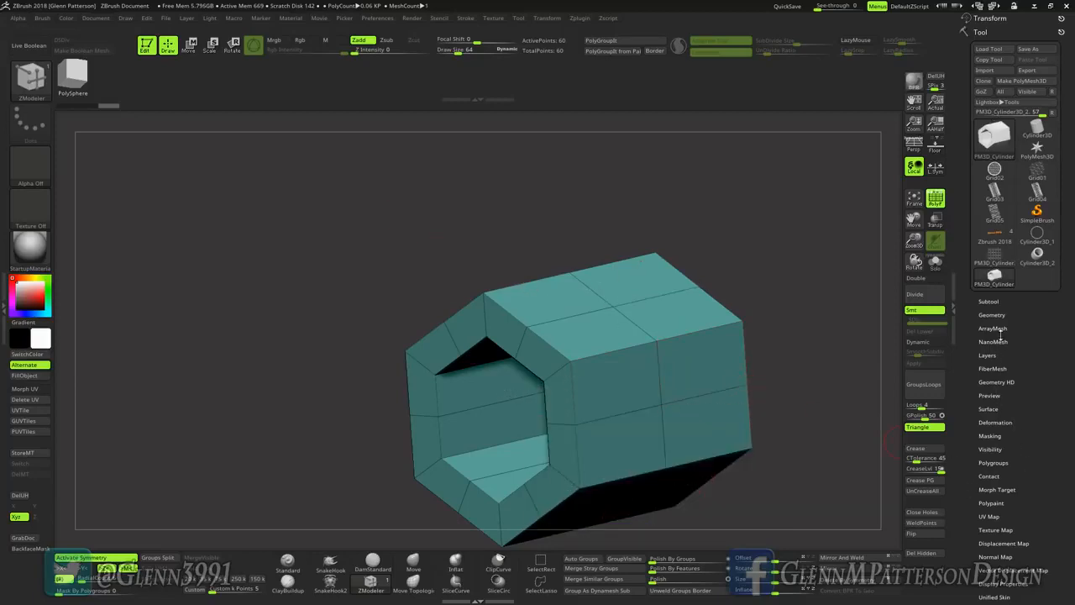
# Step: Crease the hard edges of the hexagon ring with a crease tolerance of 45
pyautogui.click(991, 314)
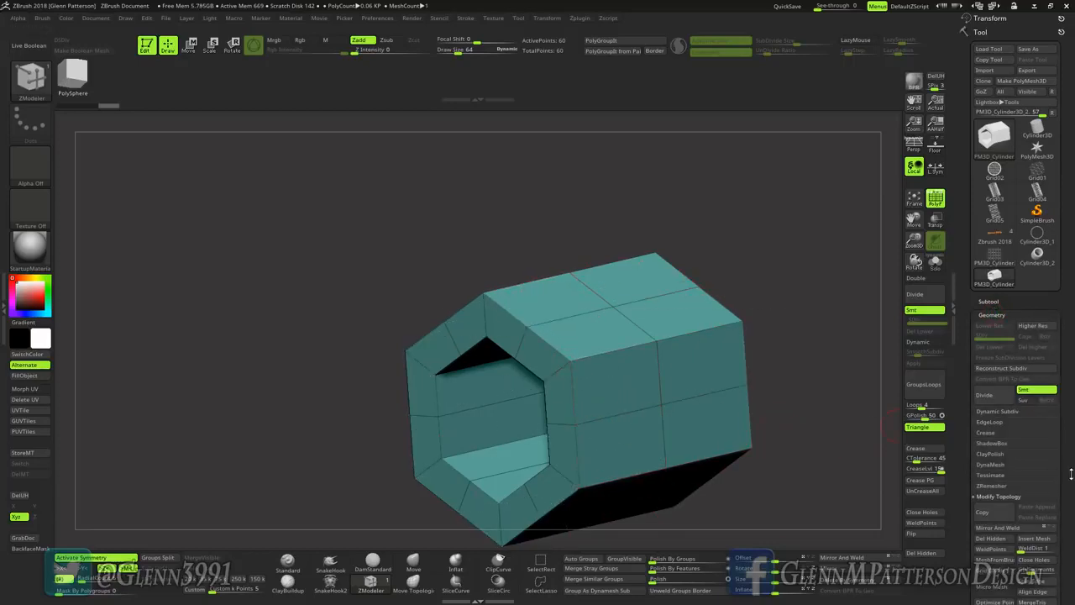
pyautogui.moveTo(1070, 474); pyautogui.dragTo(1073, 395)
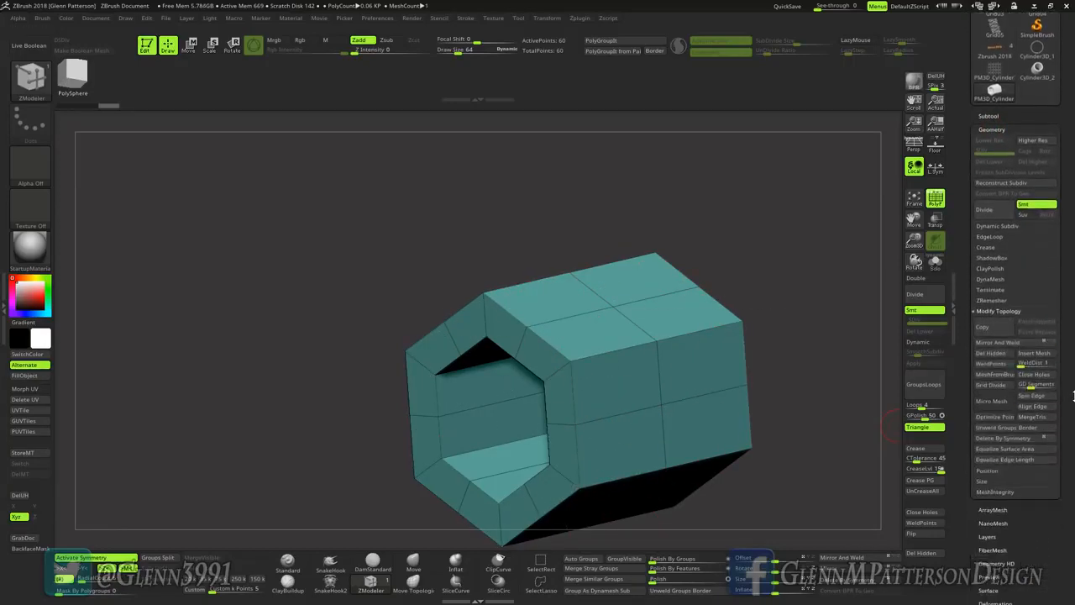
pyautogui.click(986, 247)
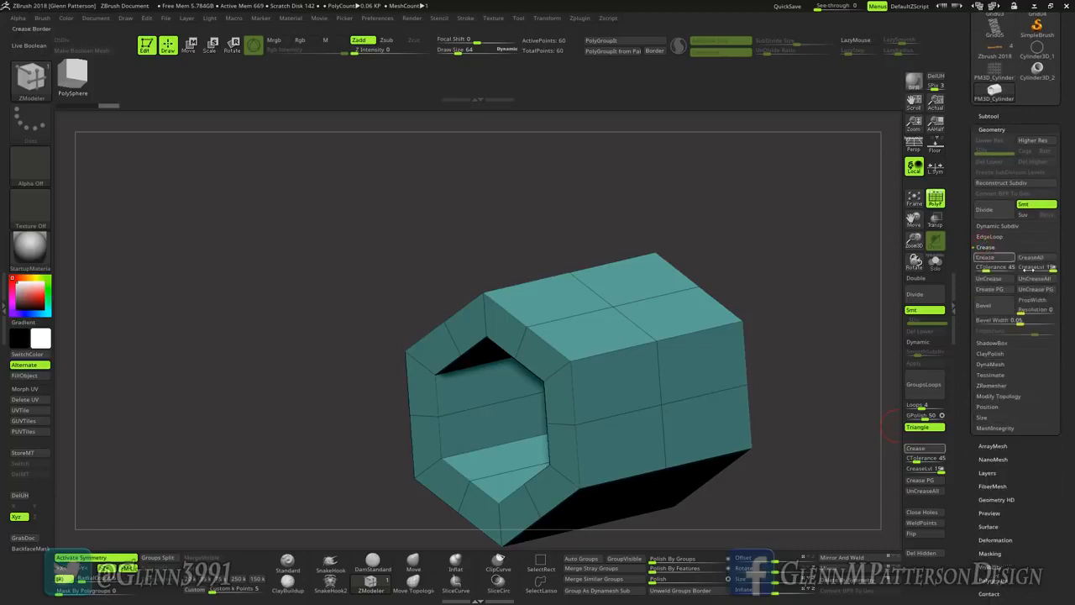
pyautogui.click(996, 263)
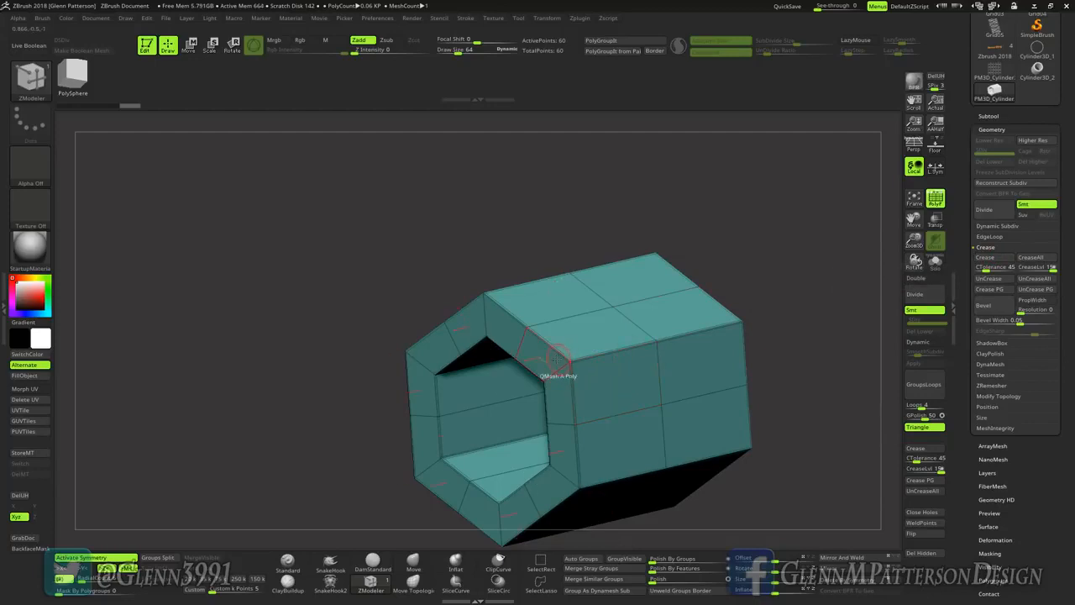
# Step: Split each outer face's centre point into a round polygroup and extrude the discs outward into long rods with QMesh Polygroup All
pyautogui.moveTo(626, 383)
pyautogui.mouseDown(button='right')
pyautogui.moveTo(682, 380)
pyautogui.moveTo(635, 381)
pyautogui.mouseUp(button='right')
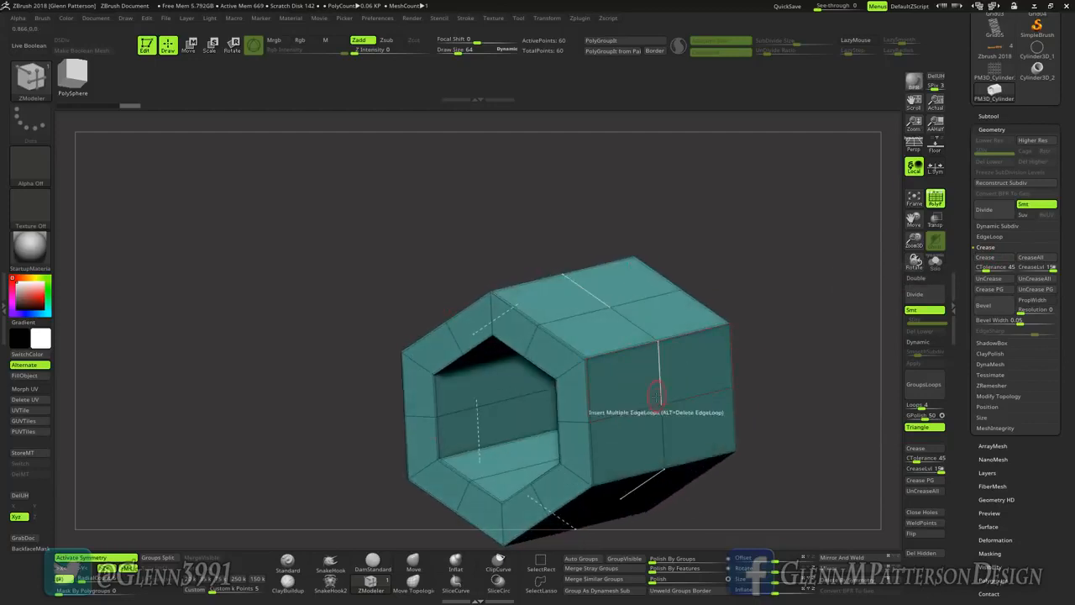
pyautogui.moveTo(662, 405); pyautogui.dragTo(646, 434)
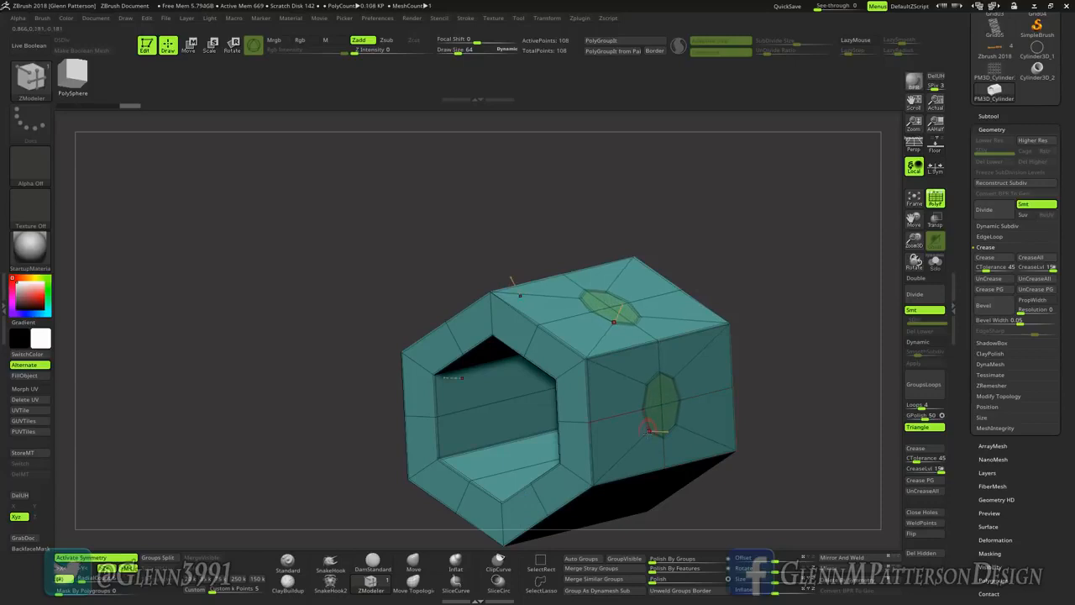
pyautogui.press('space')
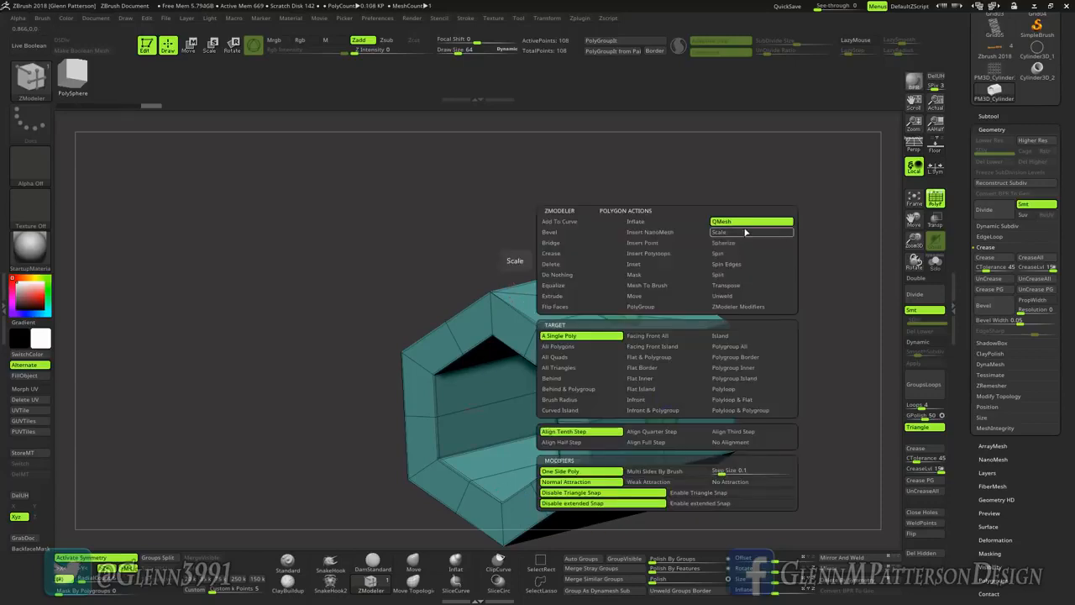
pyautogui.click(743, 349)
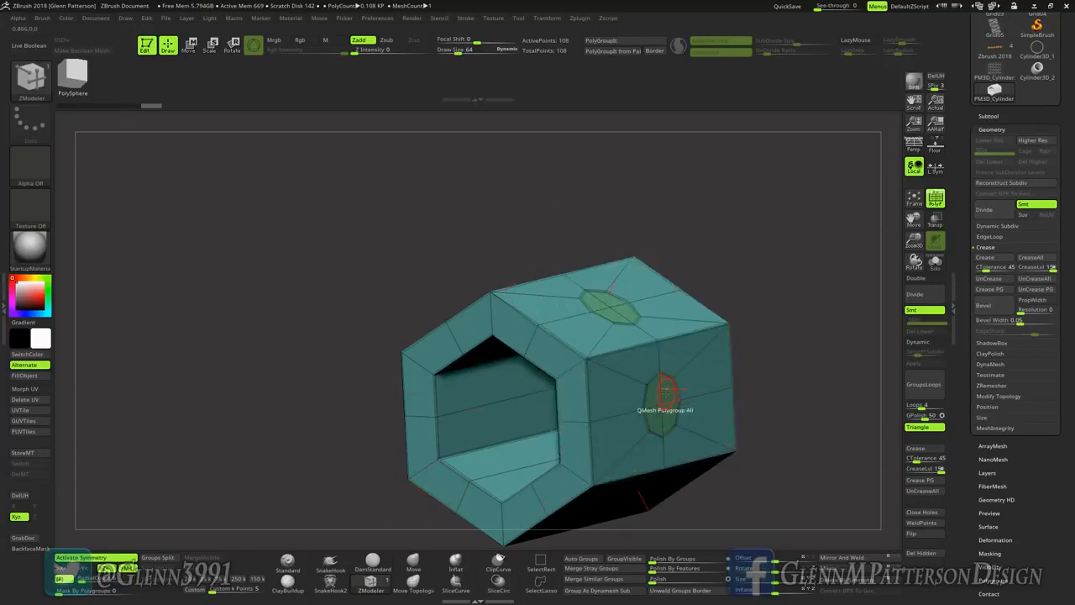
pyautogui.moveTo(665, 389); pyautogui.dragTo(859, 462)
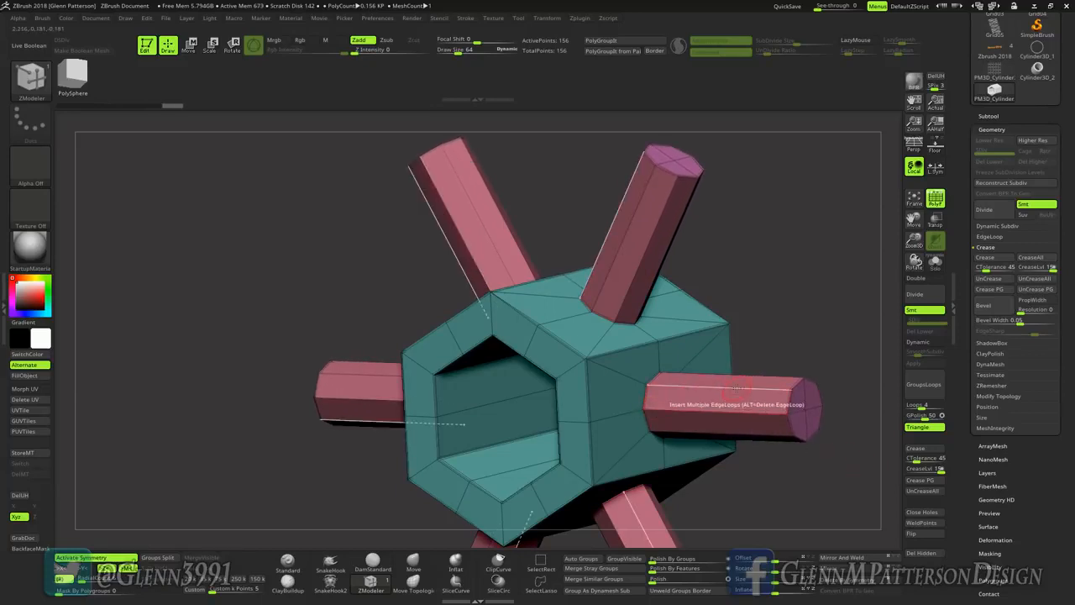
# Step: Insert six evenly spaced edge loops around each rod with the Multiple EdgeLoops target
pyautogui.press('space')
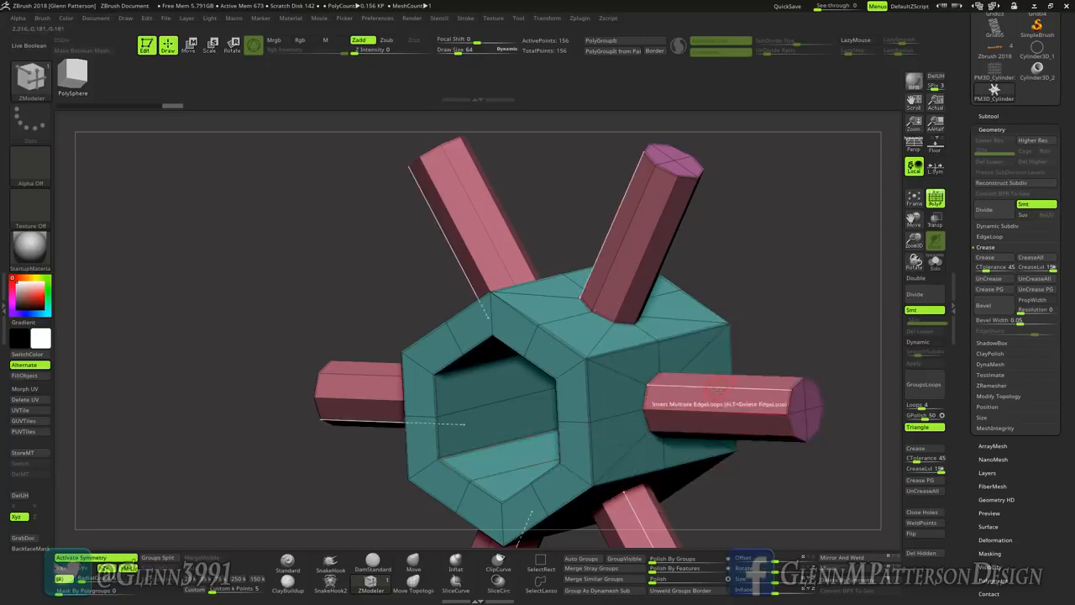
pyautogui.click(718, 388)
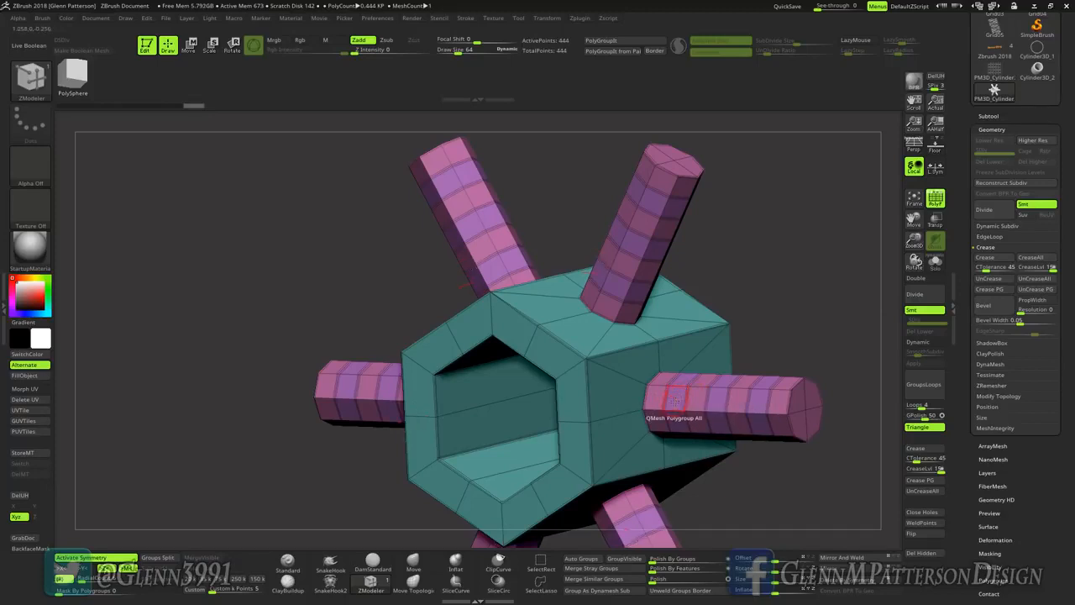
# Step: Use QMesh Polygroup Island on the rods' purple bands to push the first inward, pull the second outward and push the third inward
pyautogui.press('space')
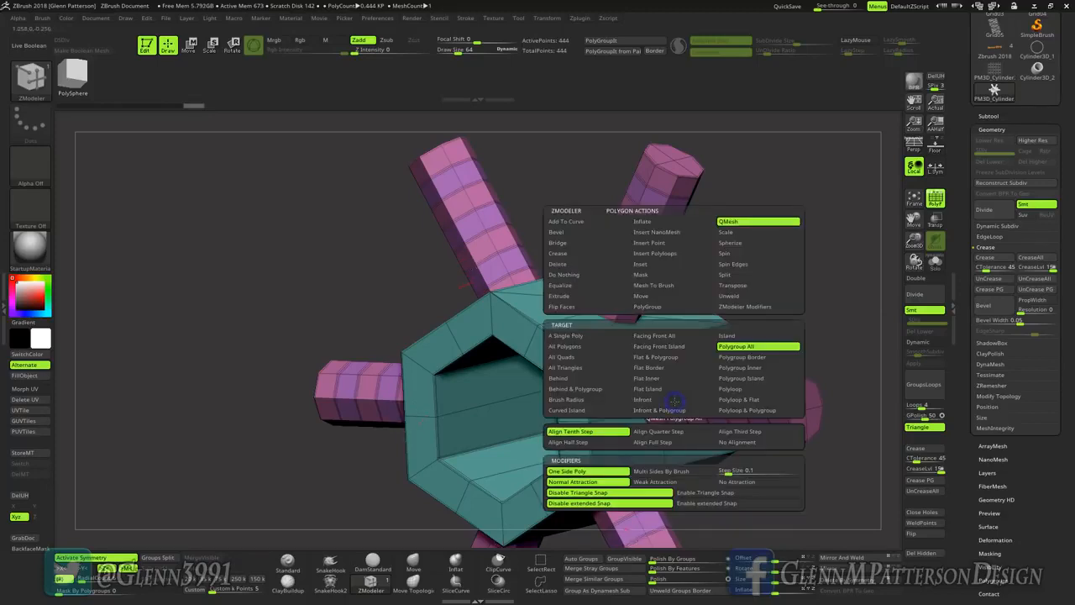
pyautogui.click(739, 378)
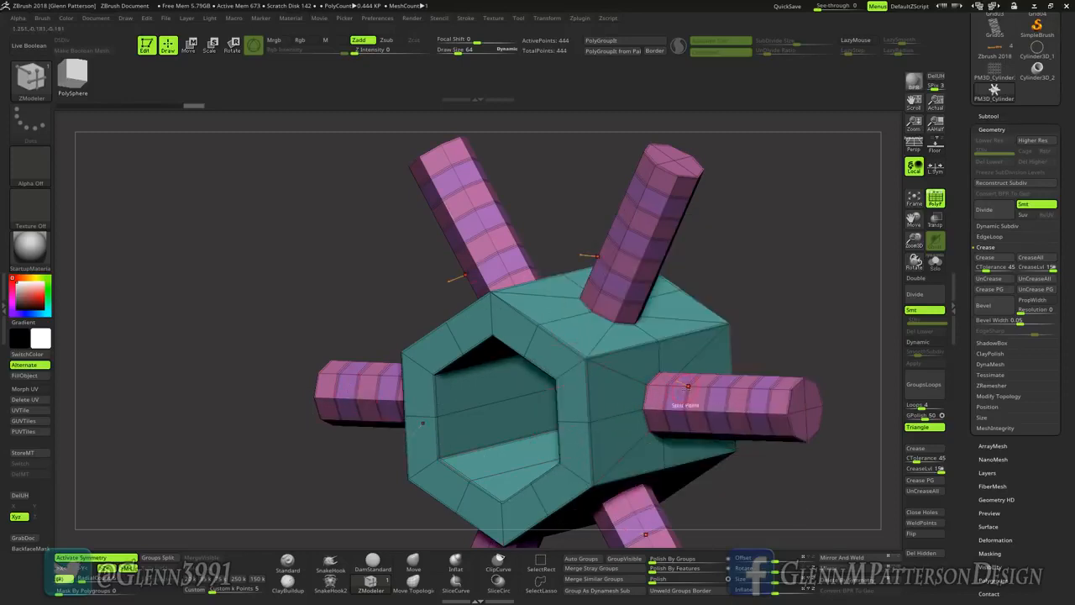
pyautogui.moveTo(672, 396); pyautogui.dragTo(676, 399)
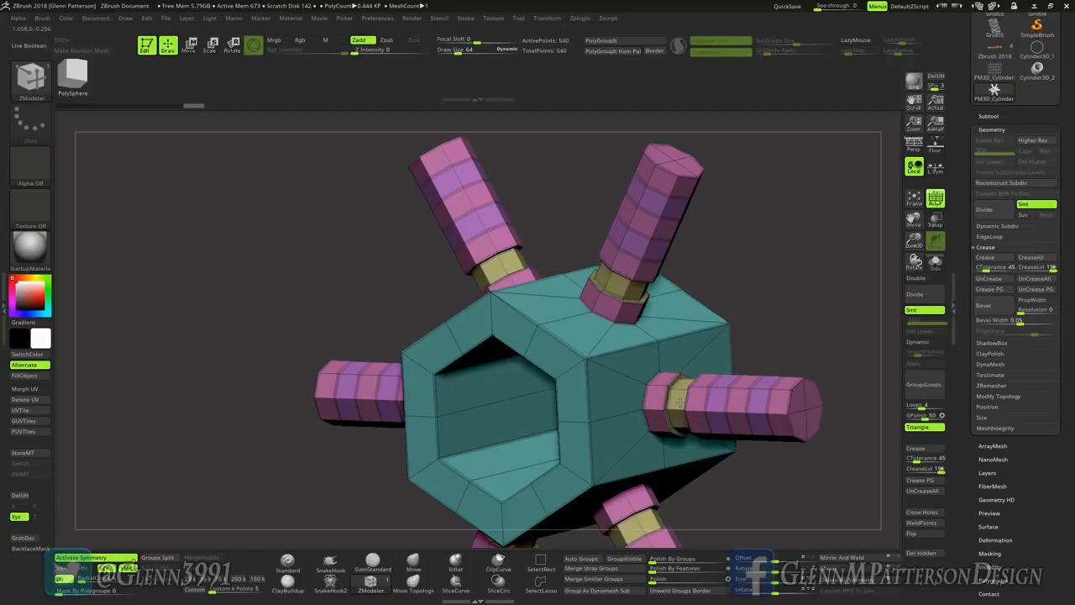
pyautogui.click(718, 395)
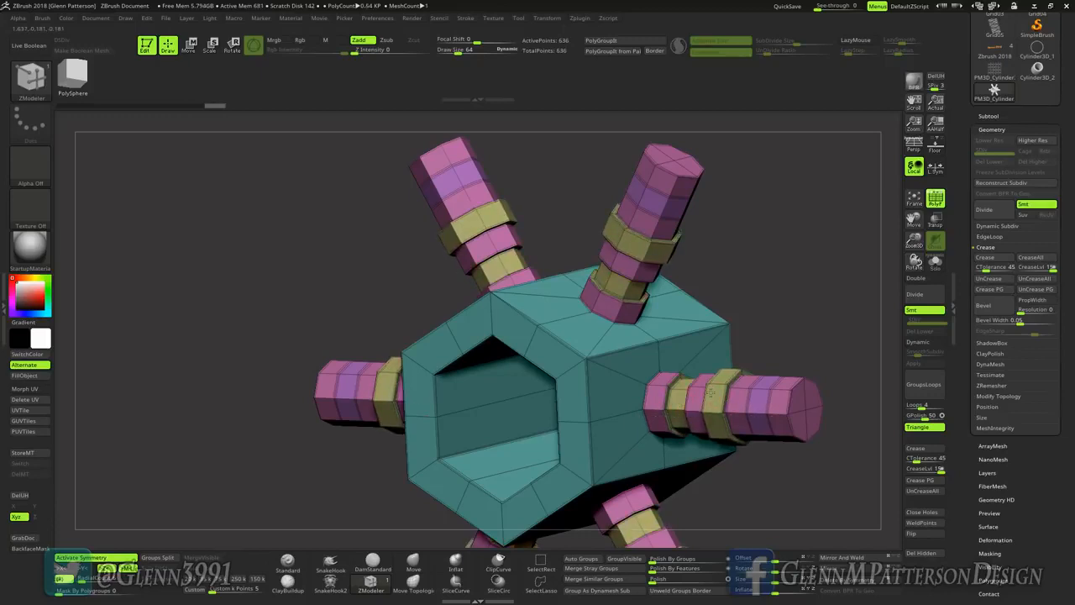
pyautogui.click(709, 391)
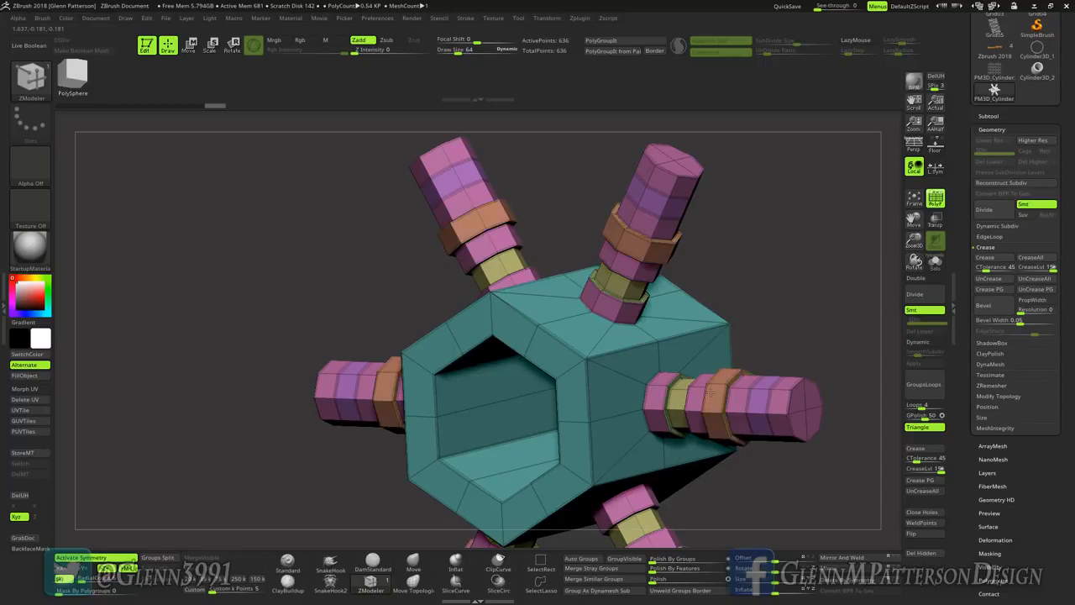
pyautogui.click(760, 408)
pyautogui.click(768, 416)
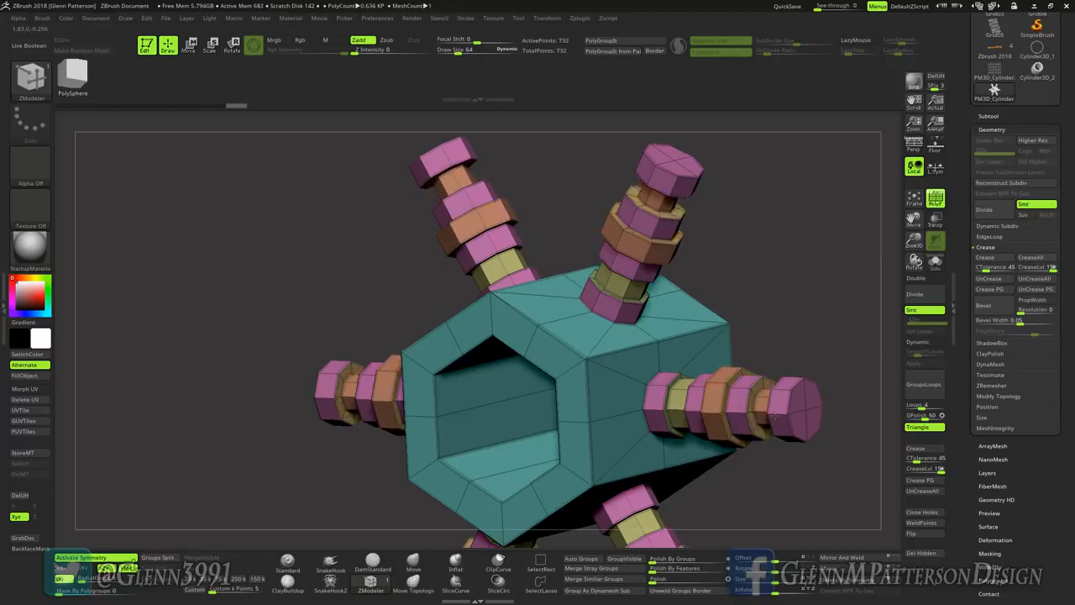
pyautogui.click(772, 415)
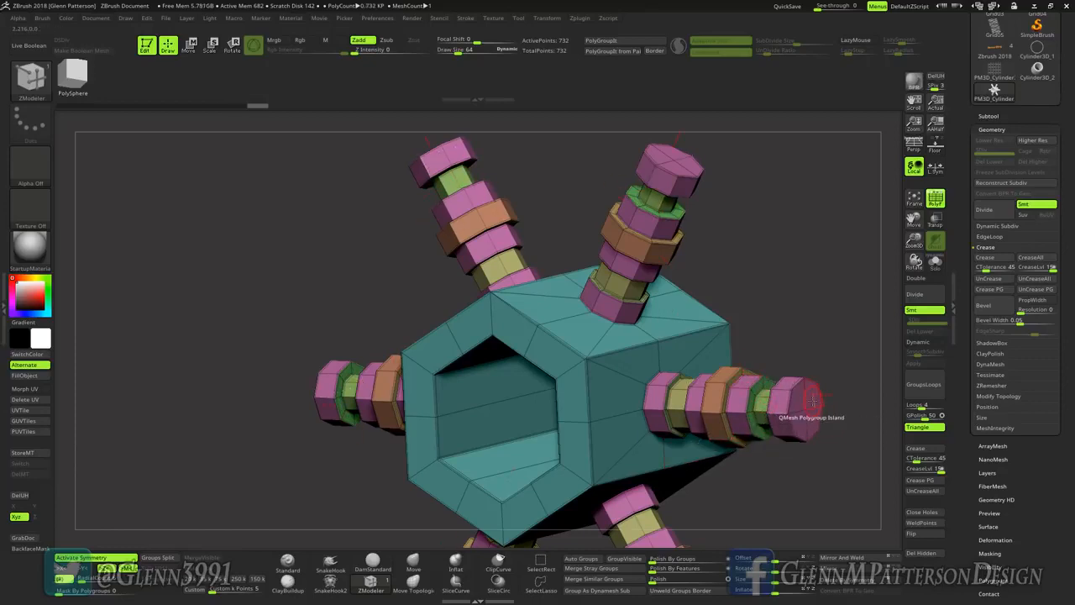
# Step: Try deleting the pink rod sections with the polygon Delete action and the Polygroup All target
pyautogui.moveTo(815, 403)
pyautogui.mouseDown(button='right')
pyautogui.moveTo(768, 405)
pyautogui.moveTo(812, 403)
pyautogui.mouseUp(button='right')
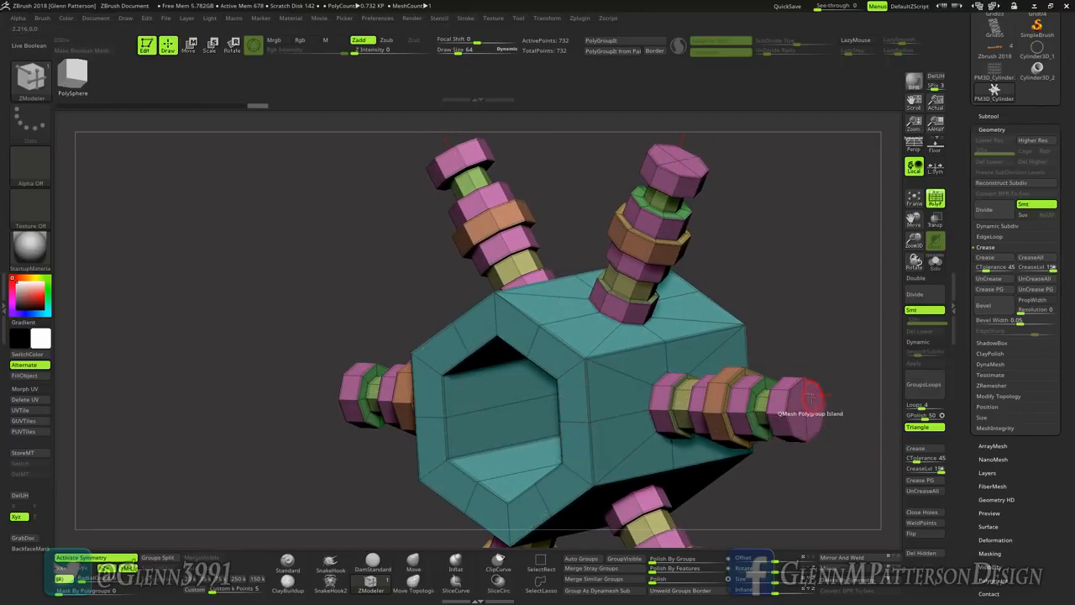
pyautogui.press('space')
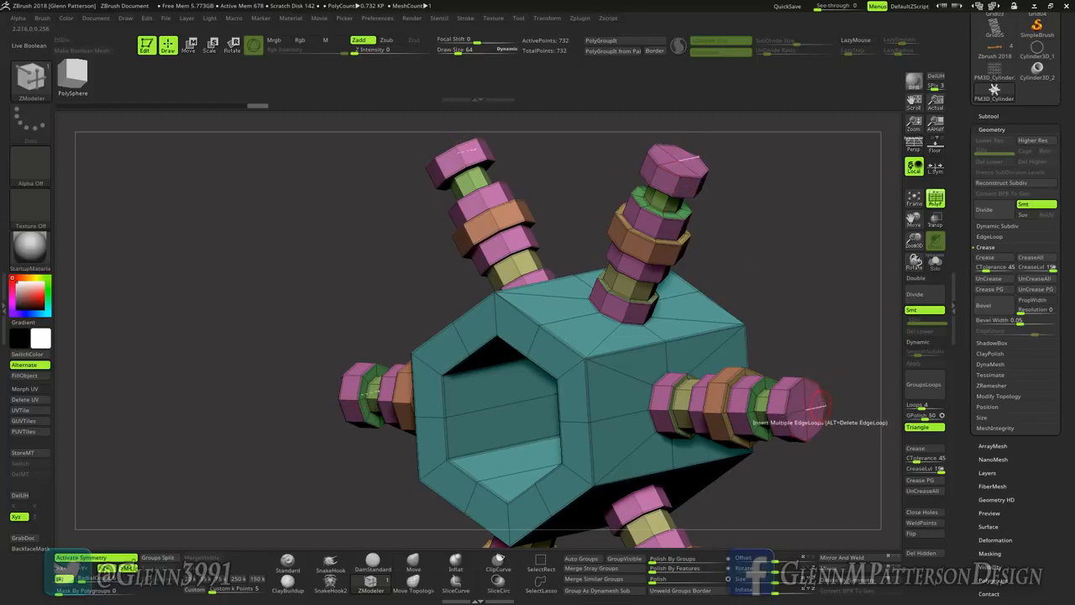
pyautogui.press('space')
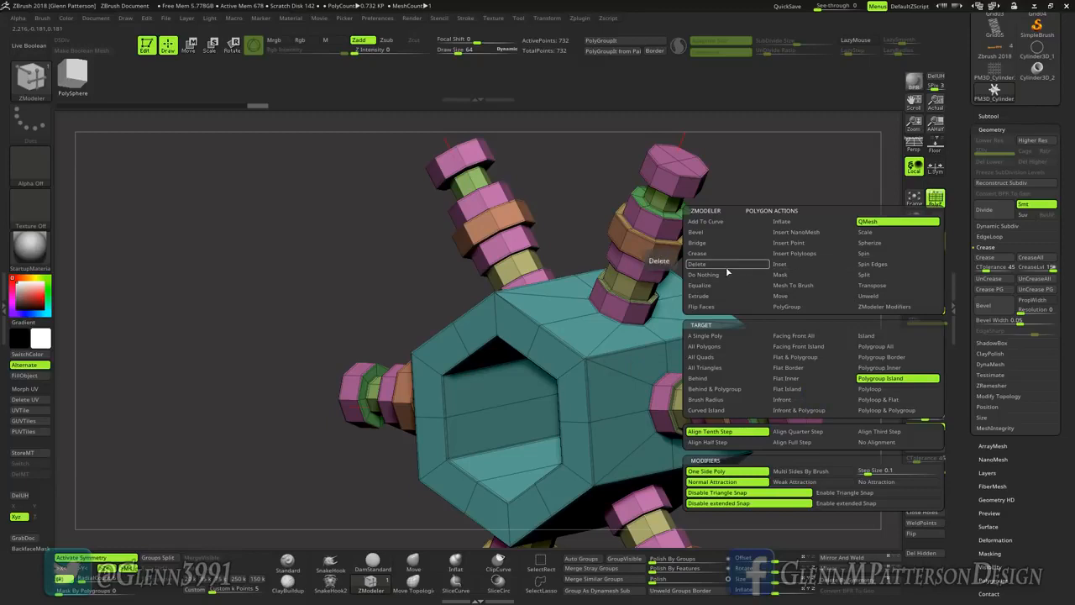
pyautogui.click(726, 265)
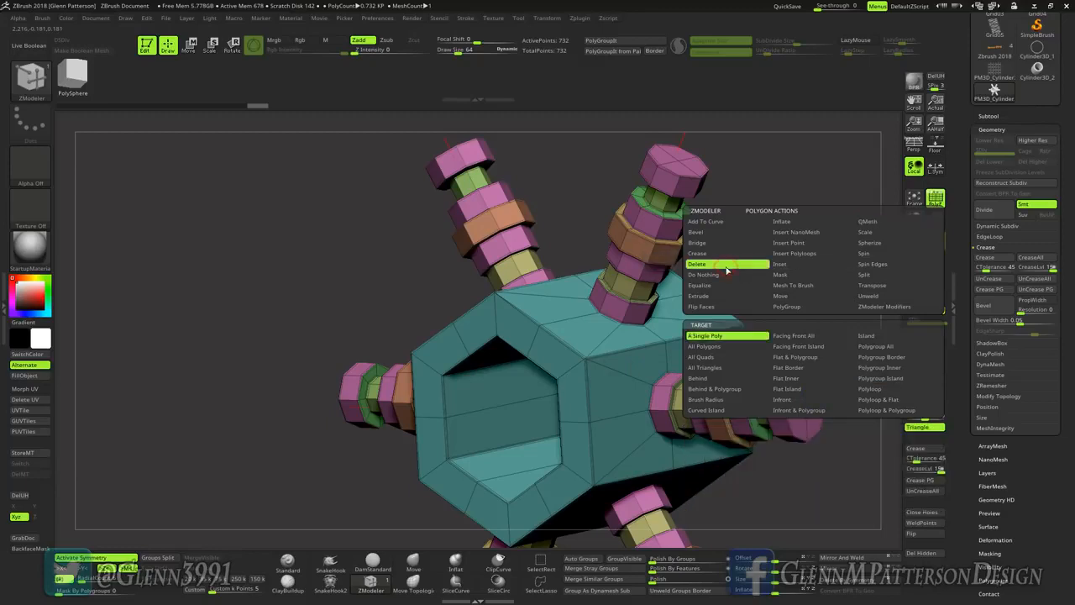
pyautogui.click(876, 345)
pyautogui.click(808, 402)
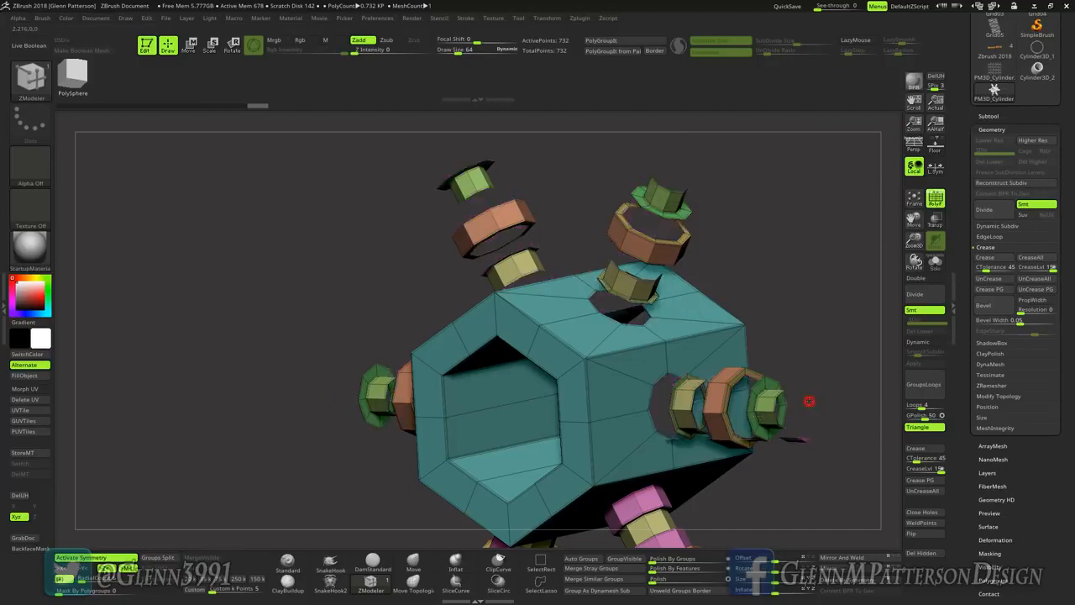
pyautogui.hotkey('ctrl', 'z')
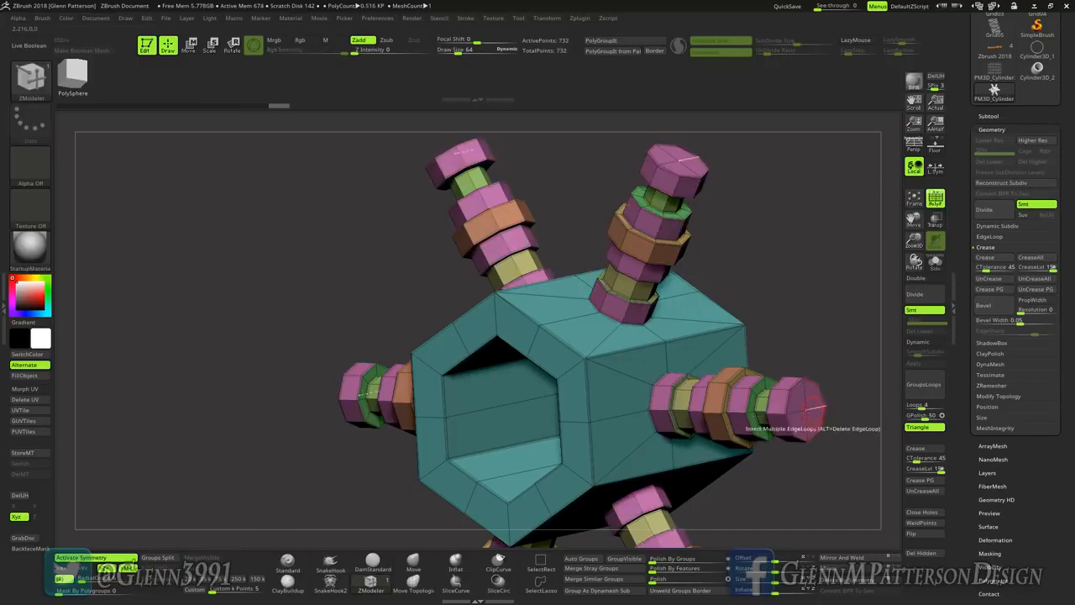
# Step: Try deleting the rods' pink end sections using the polygon Delete action with the Polygroup Island target
pyautogui.press('space')
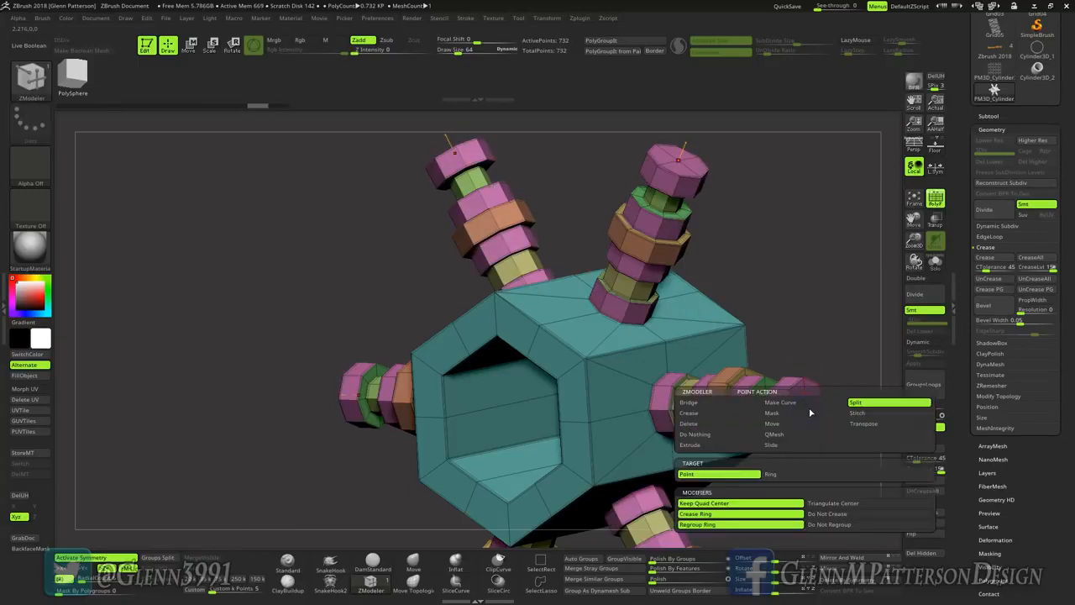
pyautogui.press('space')
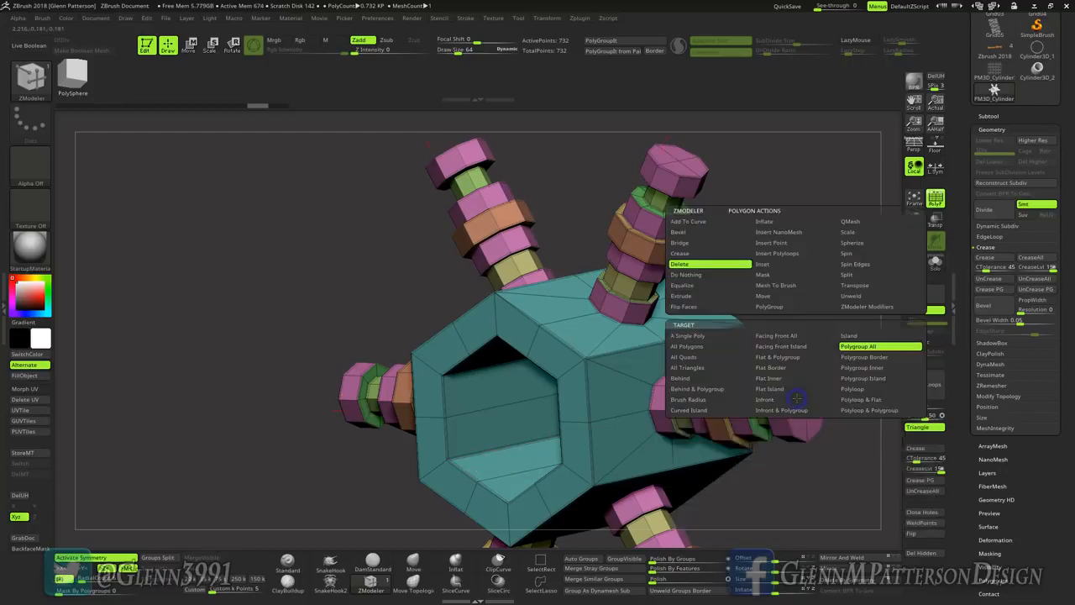
pyautogui.click(865, 378)
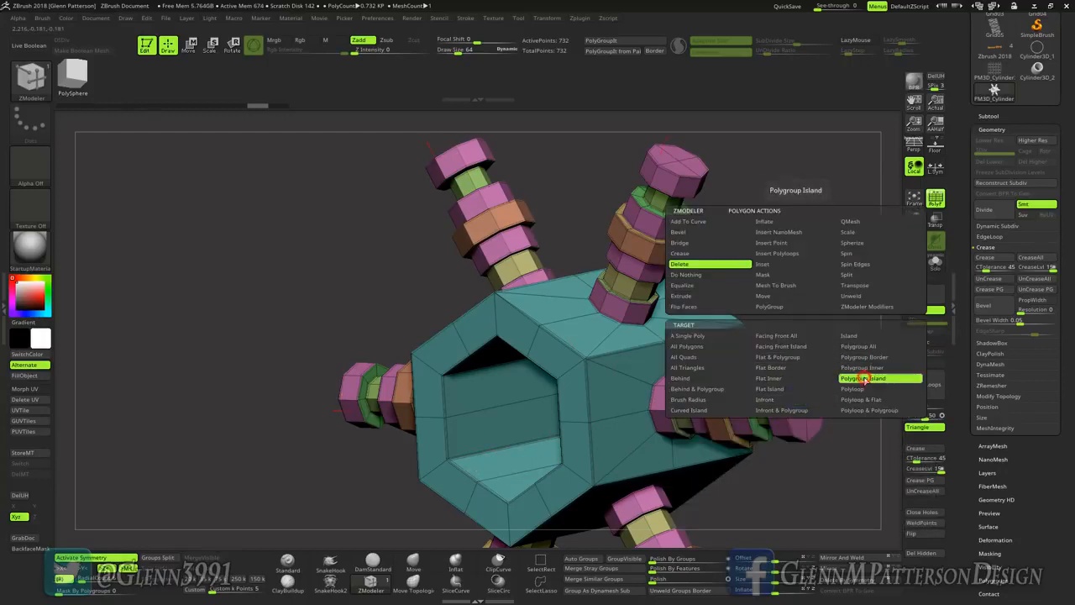
pyautogui.click(796, 401)
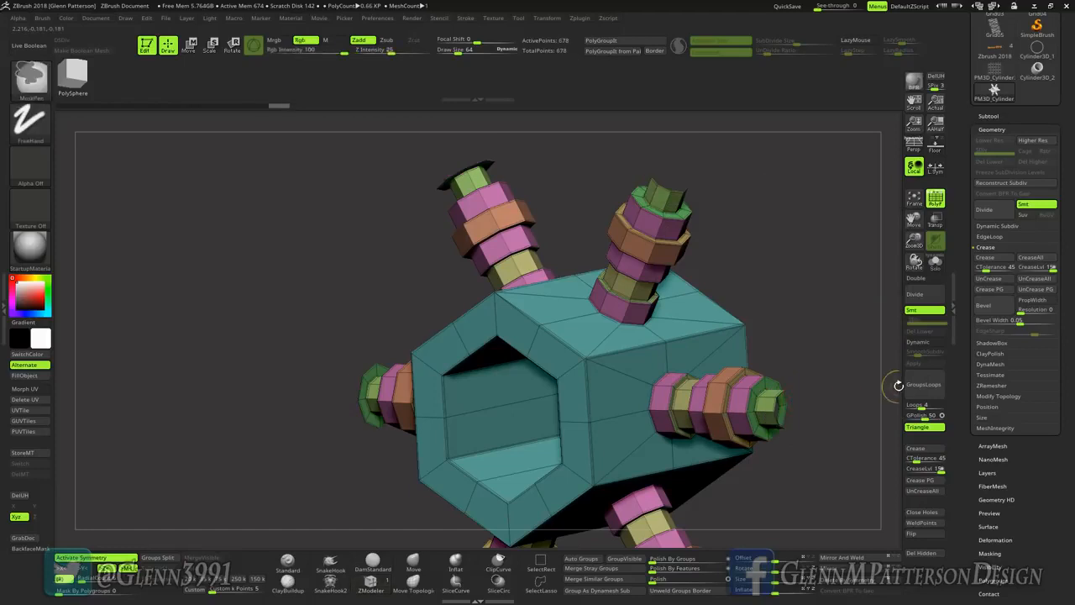
pyautogui.hotkey('ctrl', 'z')
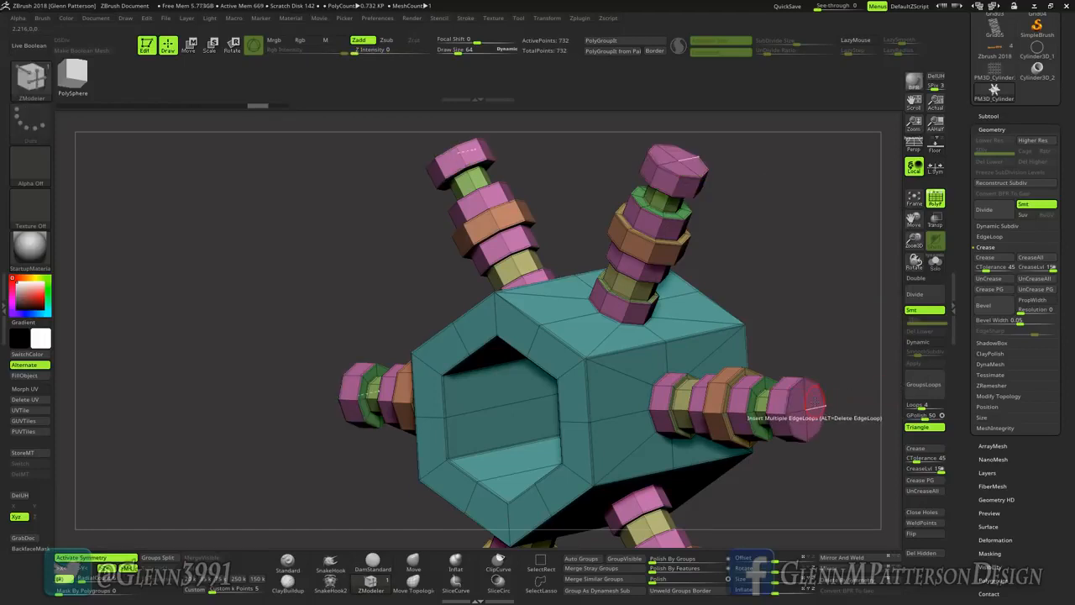
# Step: Delete the cap faces at the outer ends of the rods using the polygon Delete action with the A Single Poly target
pyautogui.press('space')
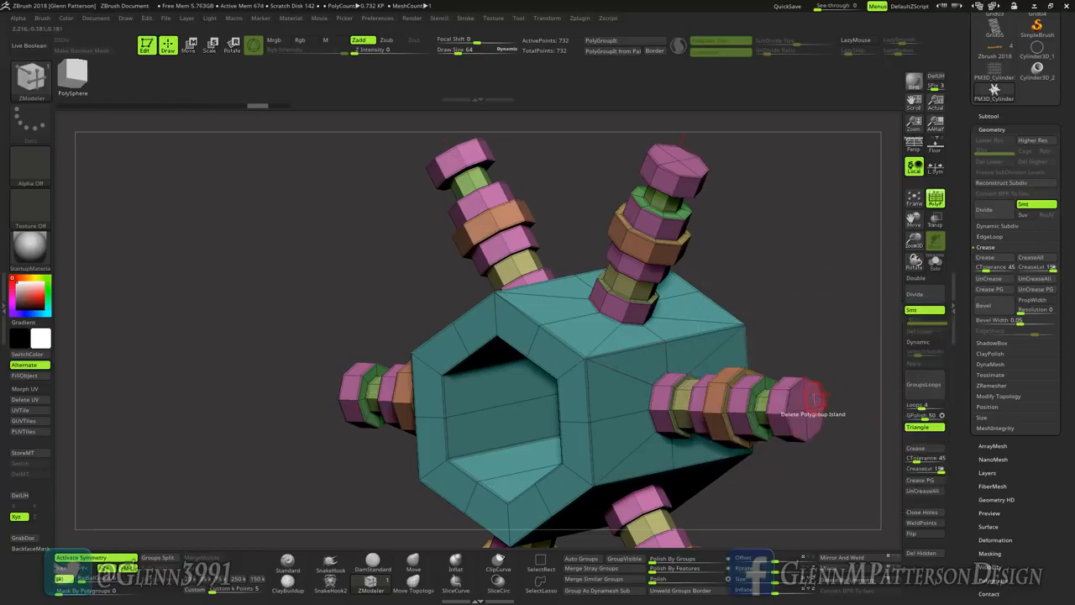
pyautogui.press('space')
pyautogui.click(728, 341)
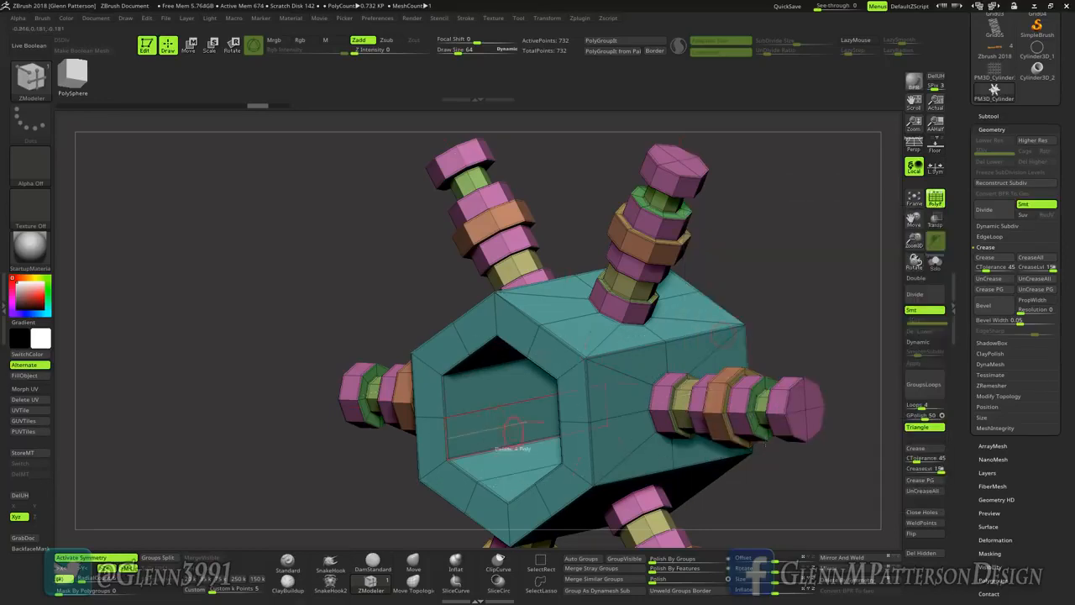
pyautogui.click(812, 395)
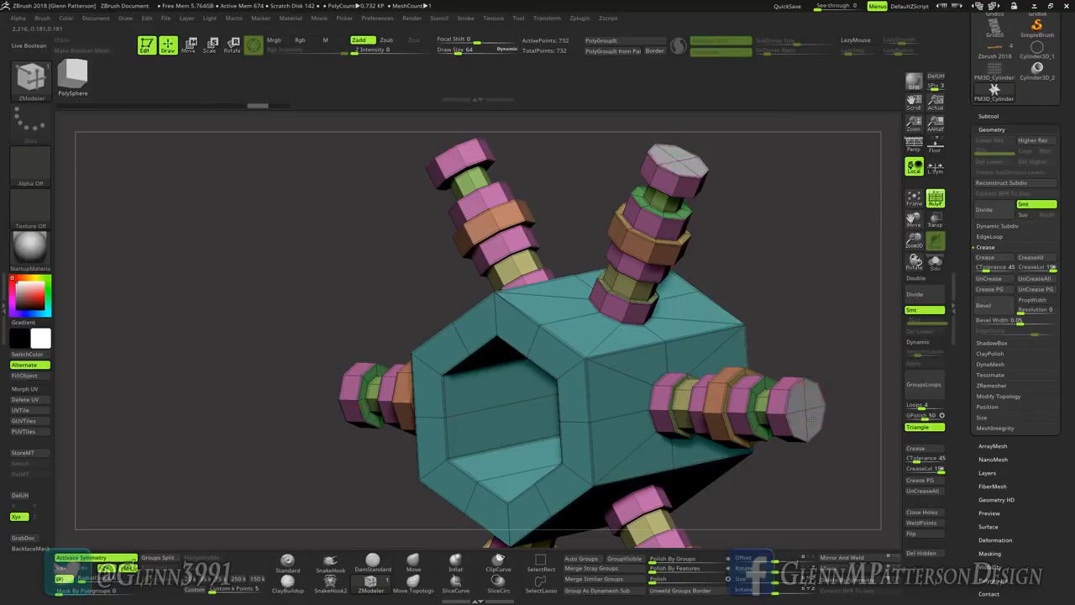
pyautogui.click(811, 397)
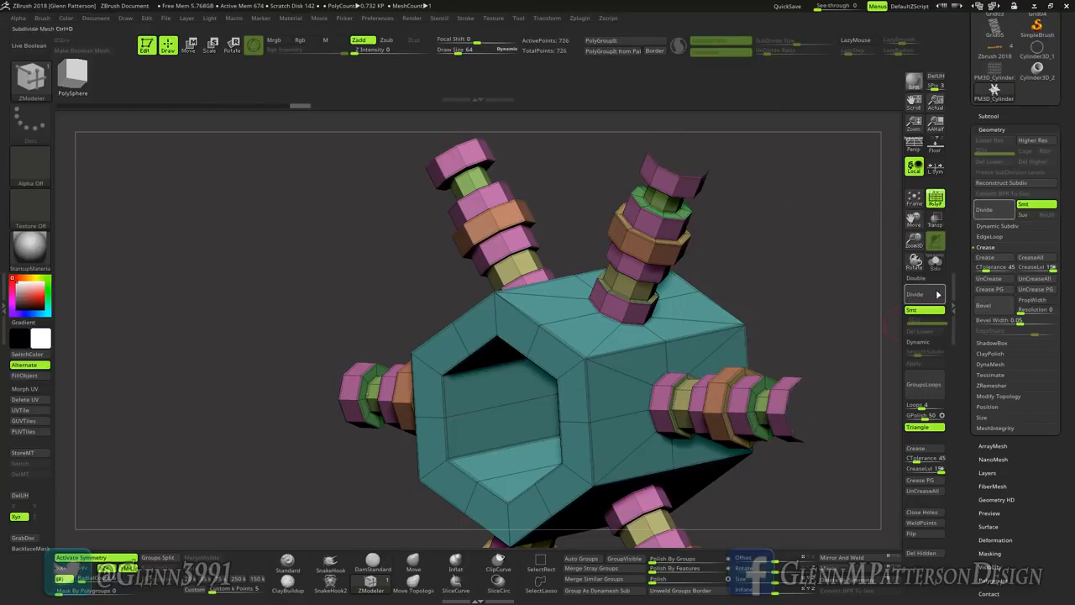
# Step: Turn on Double in the mesh's display properties so the open rod ends show both face sides
pyautogui.scroll(-3, 991, 461)
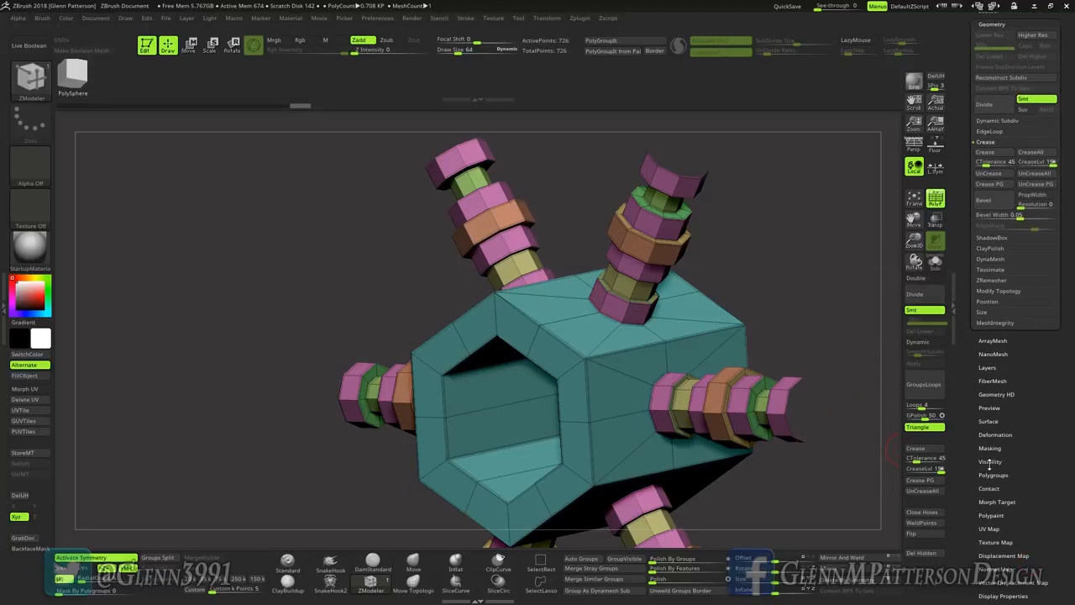
pyautogui.click(990, 461)
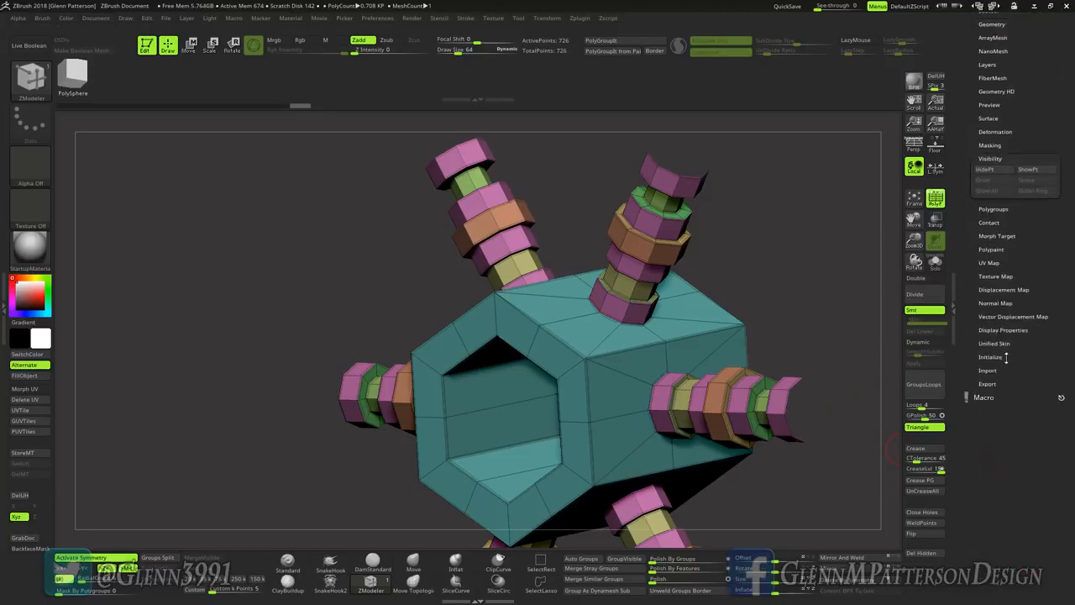
pyautogui.click(989, 330)
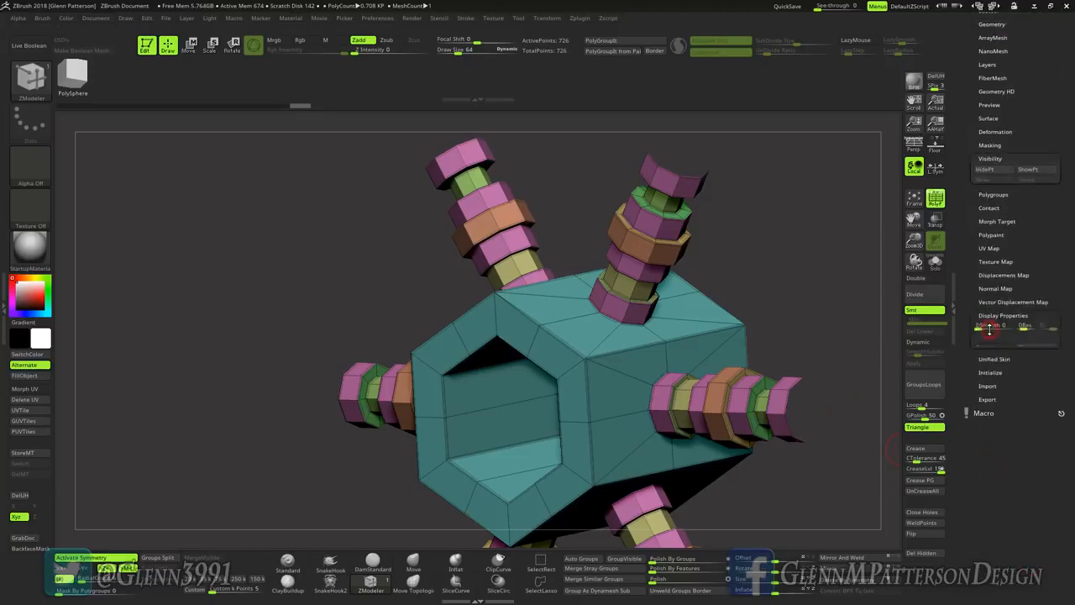
pyautogui.click(984, 325)
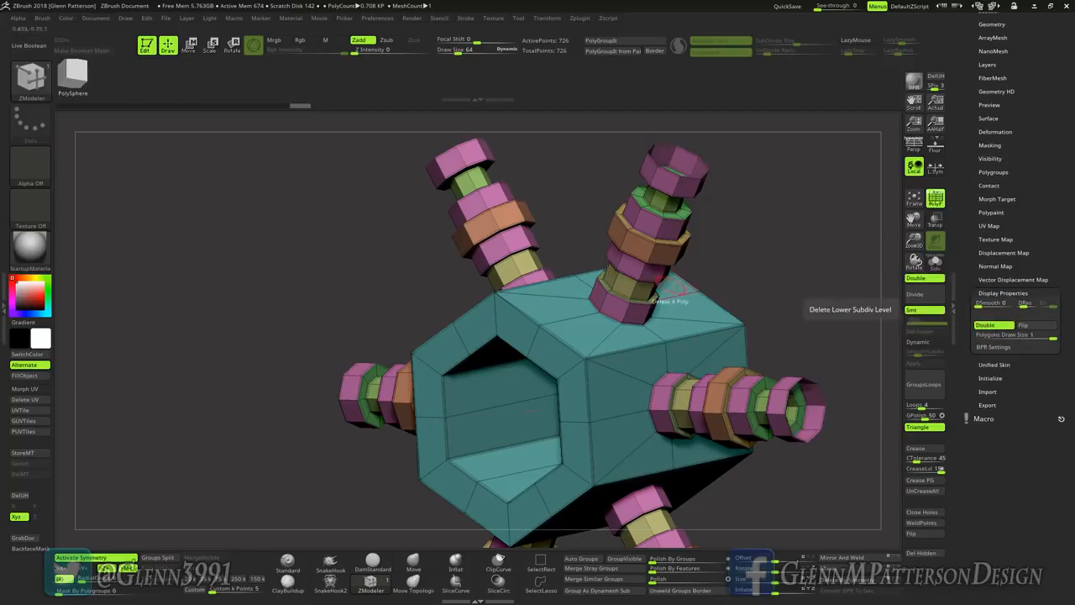
# Step: Face the hexagon straight from the front and resize the mesh with the Unify deformation
pyautogui.moveTo(840, 336); pyautogui.dragTo(759, 312)
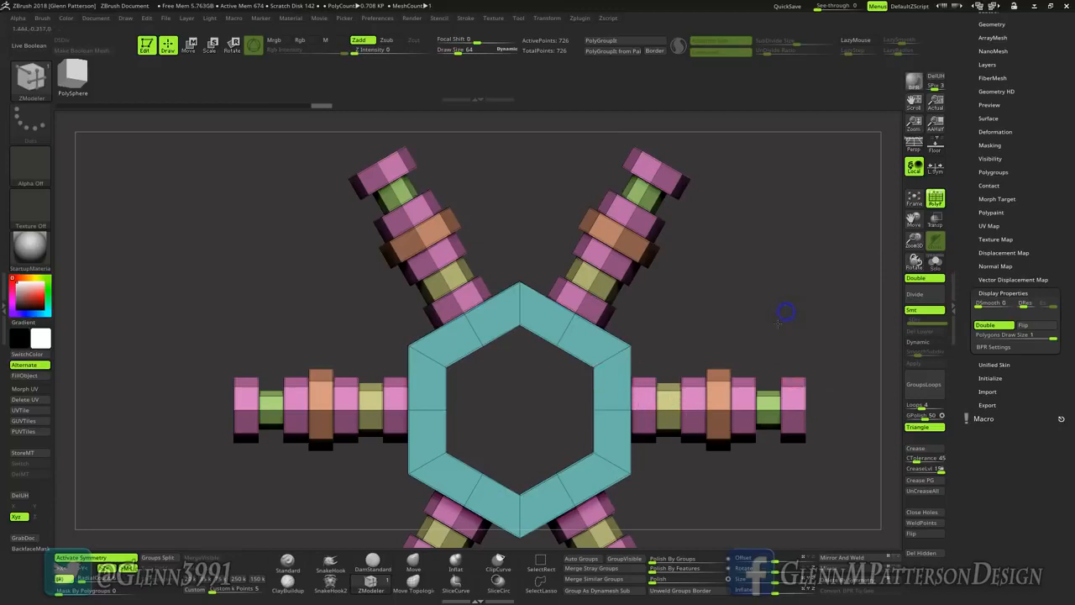
pyautogui.moveTo(786, 313)
pyautogui.mouseDown()
pyautogui.moveTo(785, 321)
pyautogui.moveTo(789, 309)
pyautogui.mouseUp()
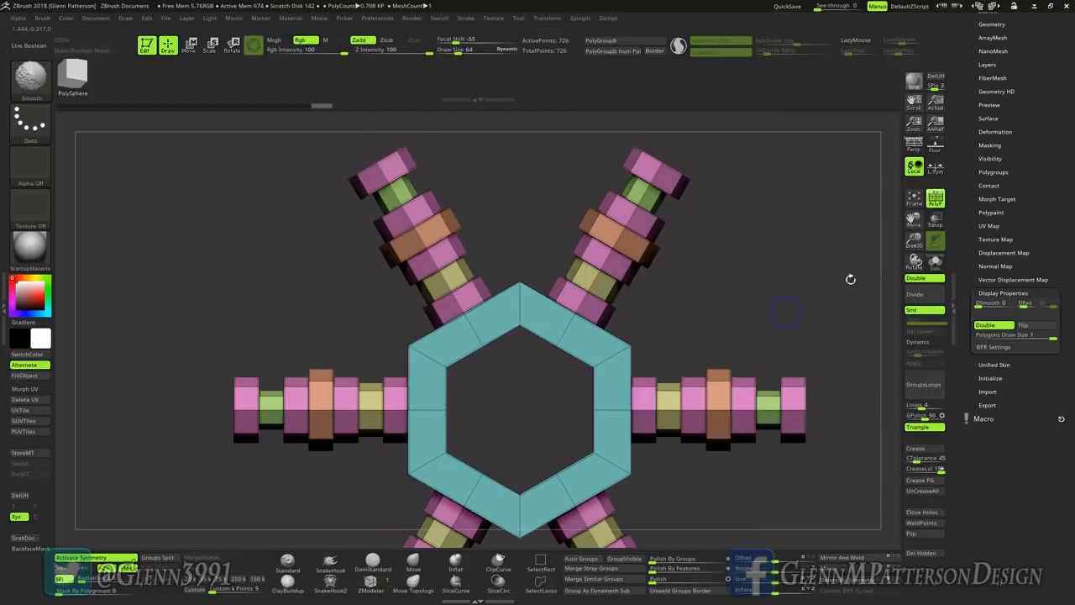
pyautogui.click(995, 132)
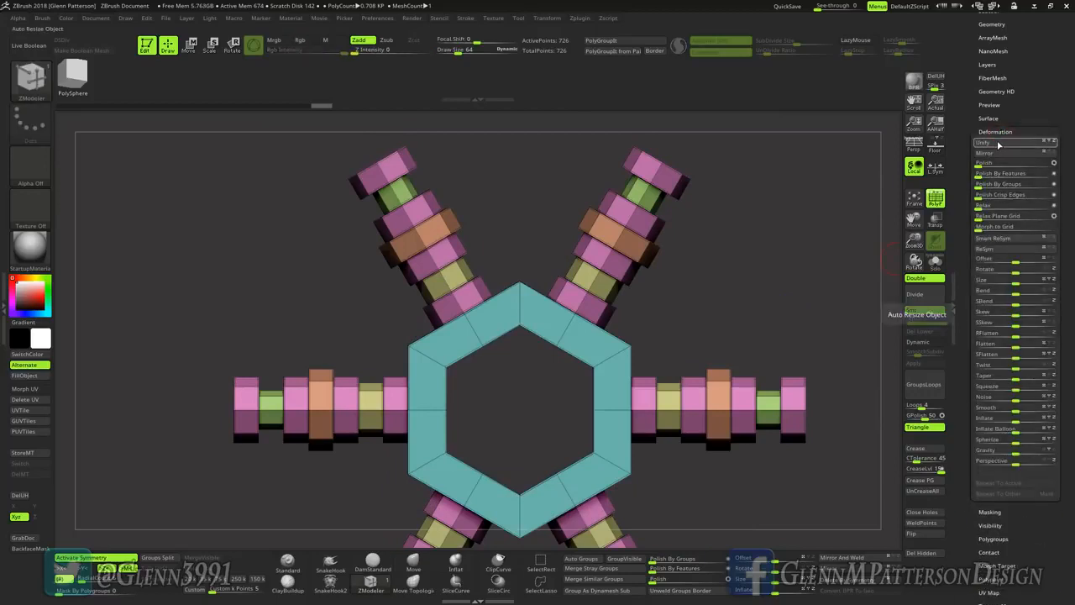
pyautogui.click(998, 145)
# Step: Load the HexagonGRID ArrayMesh preset onto the hexagon with rods
pyautogui.scroll(3, 1024, 134)
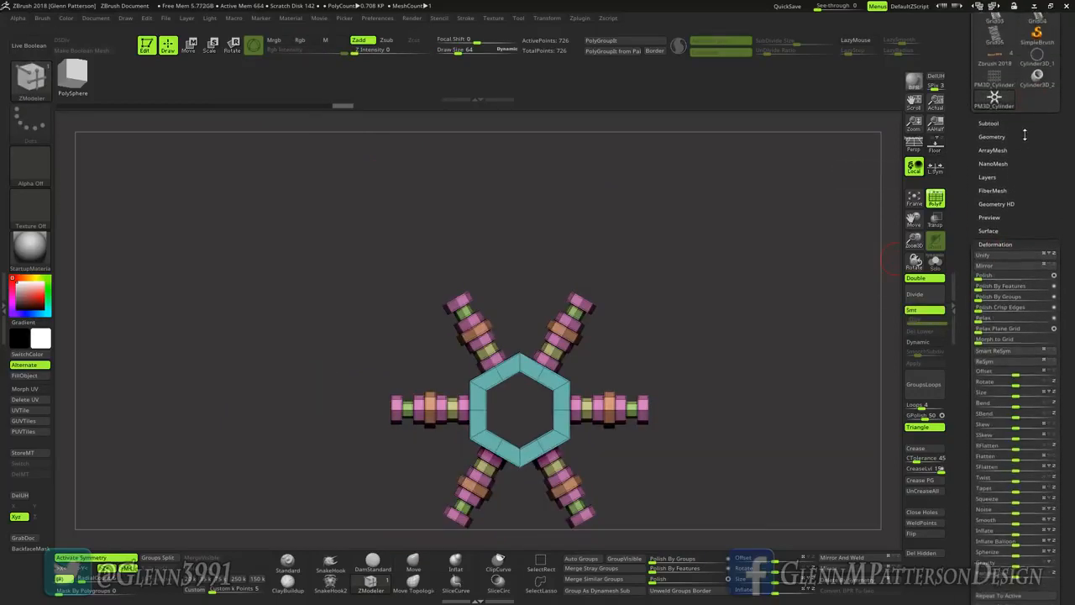
pyautogui.click(992, 151)
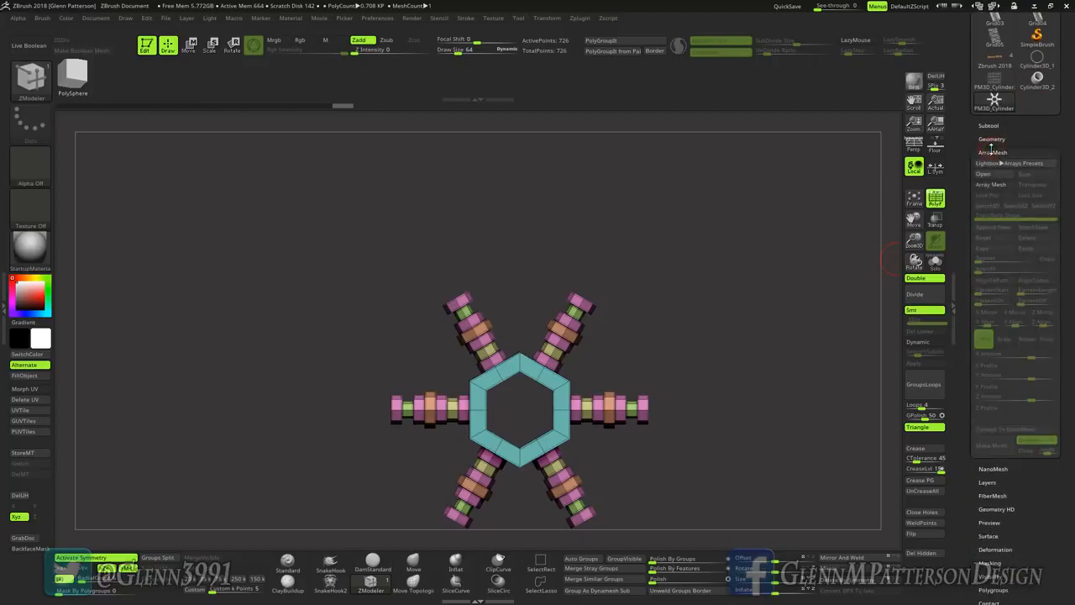
pyautogui.click(982, 174)
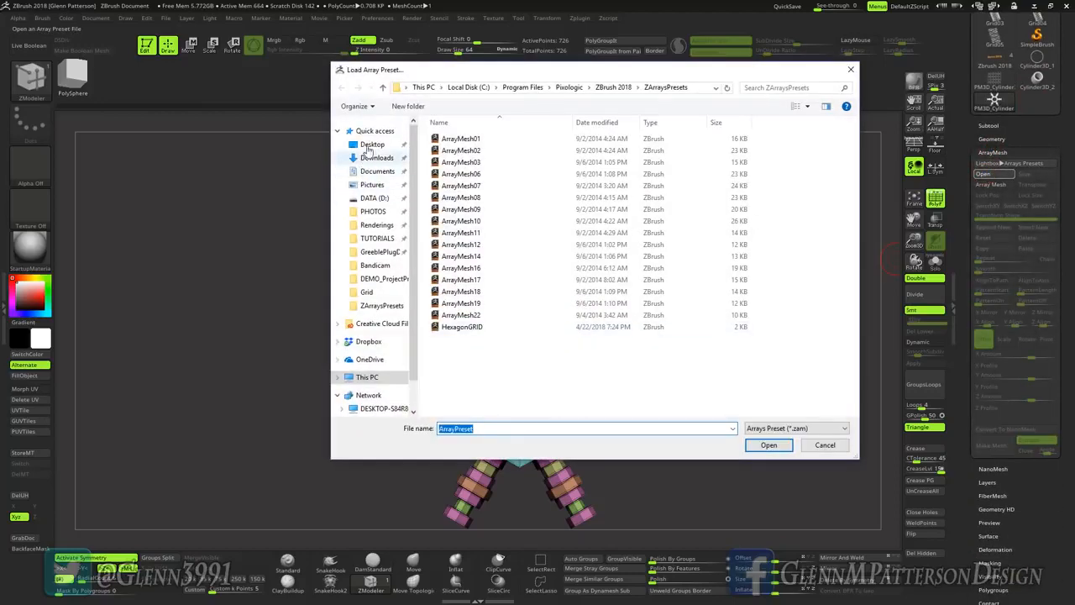
pyautogui.doubleClick(430, 326)
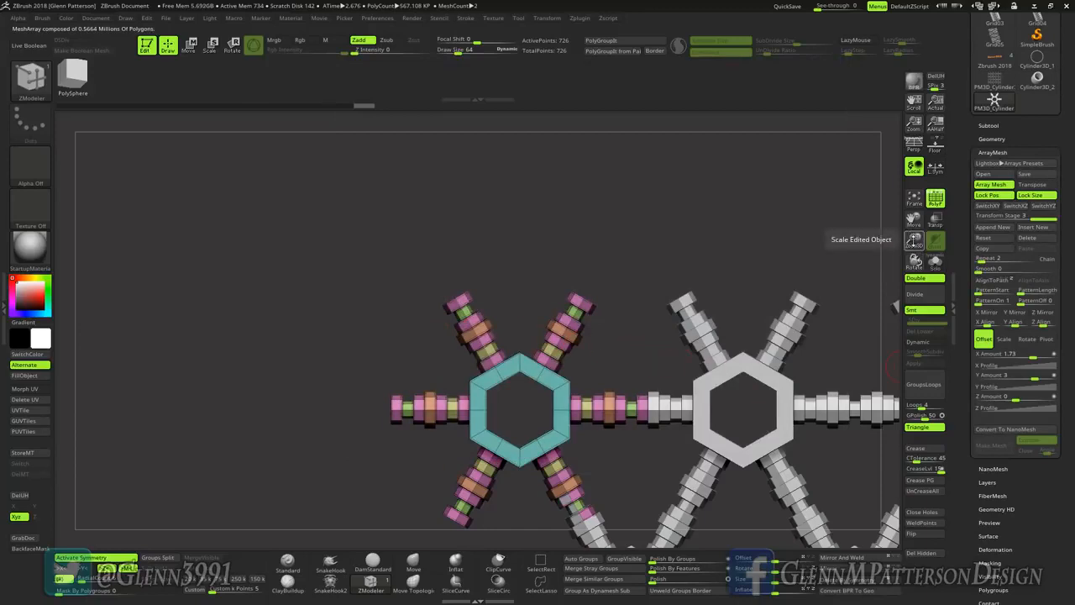
# Step: Scale the source hexagon down uniformly to about 0.87 so the rod ends of neighbouring copies meet exactly
pyautogui.moveTo(913, 241); pyautogui.dragTo(900, 344)
pyautogui.moveTo(912, 218); pyautogui.dragTo(786, 186)
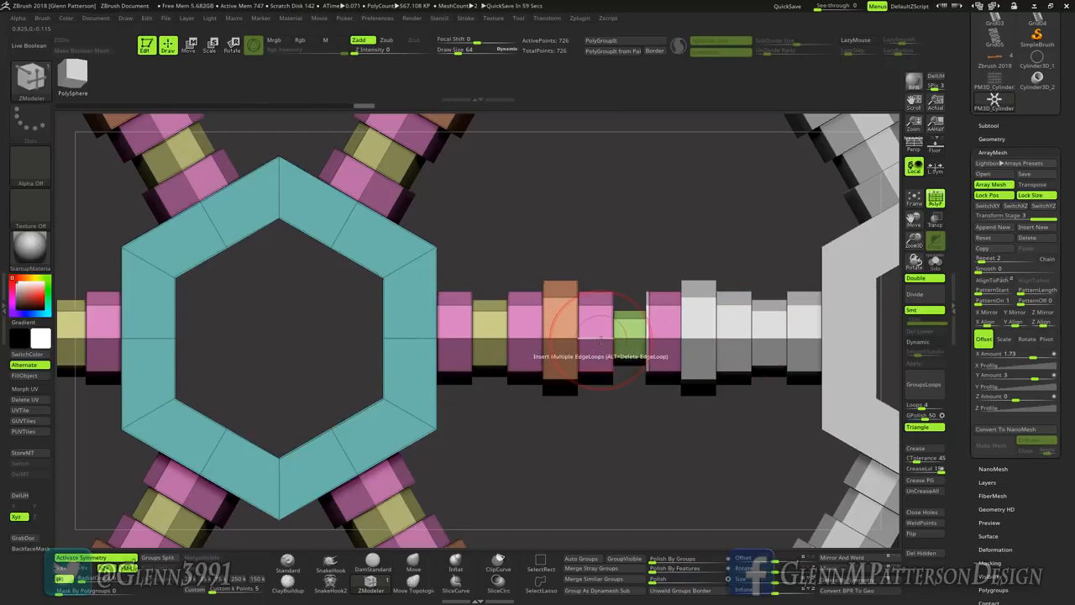
pyautogui.click(190, 47)
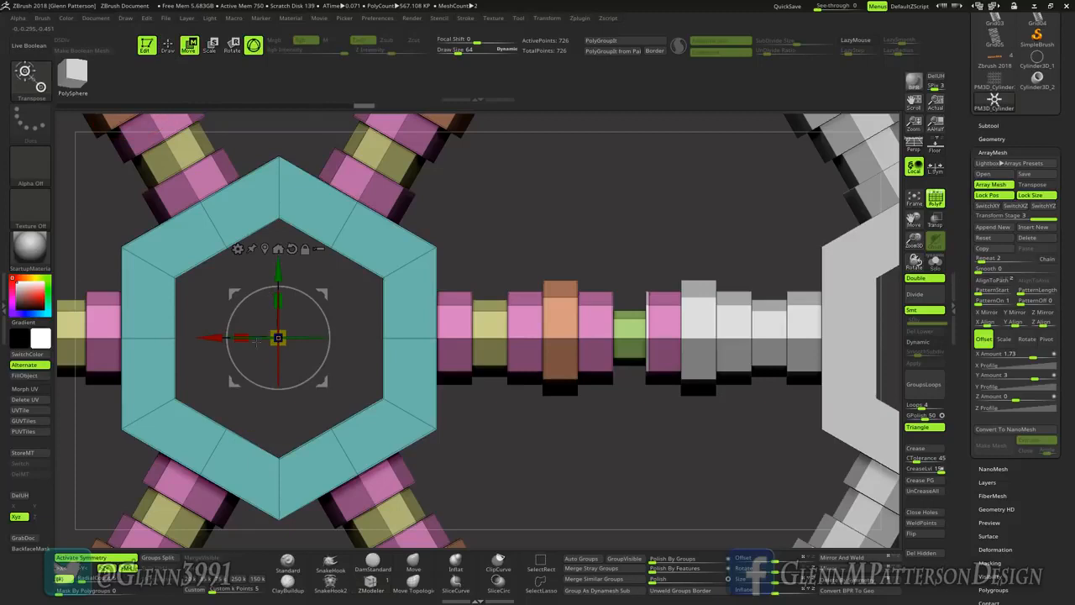
pyautogui.moveTo(277, 335); pyautogui.dragTo(227, 334)
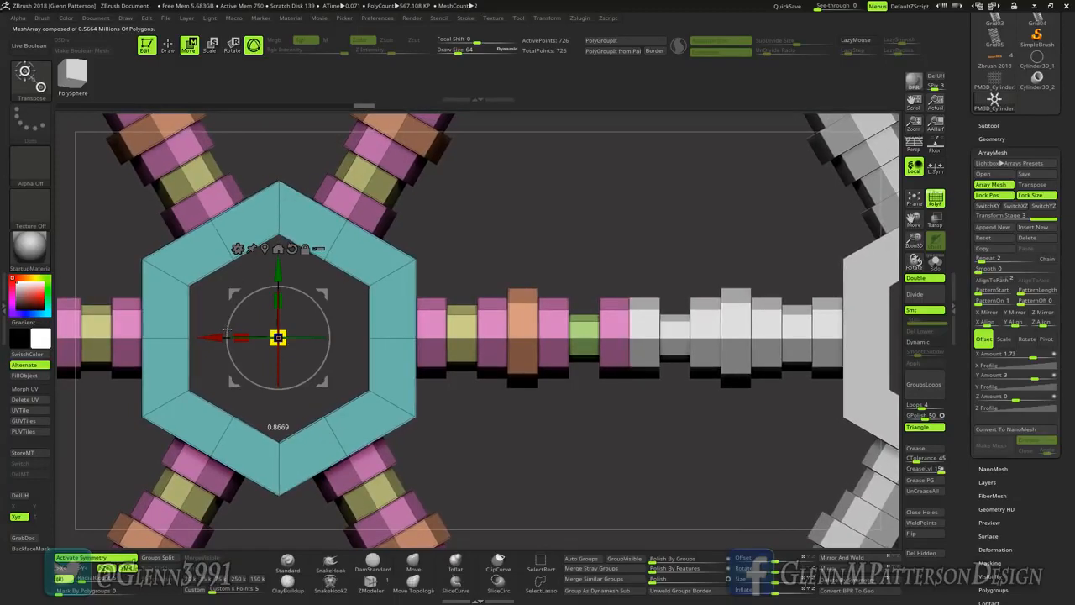
# Step: Check the whole array and turn it into real geometry with Convert BPR To Geo
pyautogui.moveTo(913, 220); pyautogui.dragTo(734, 170)
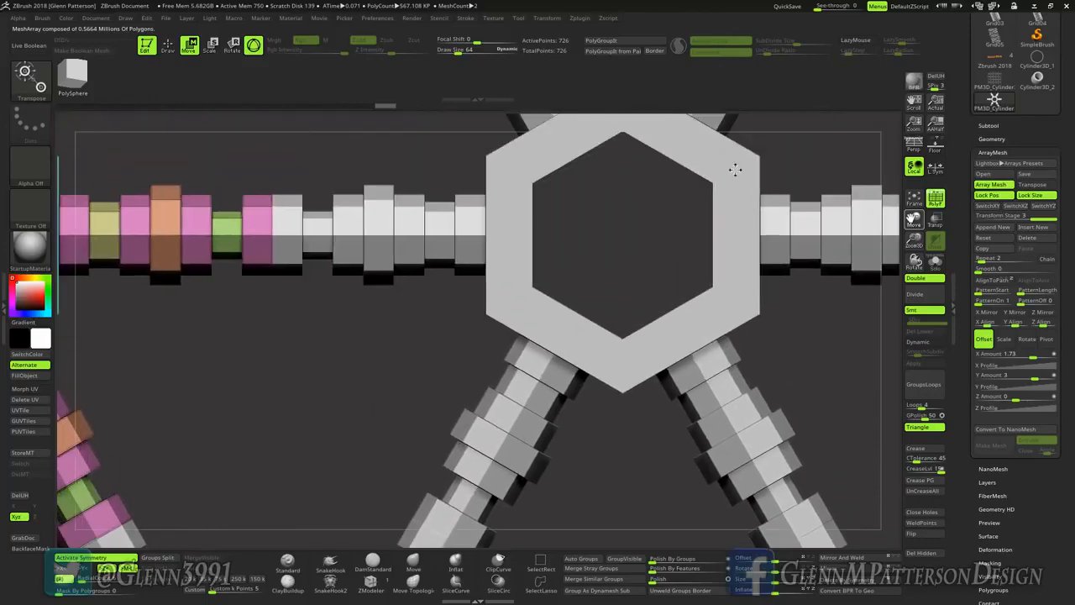
pyautogui.click(915, 202)
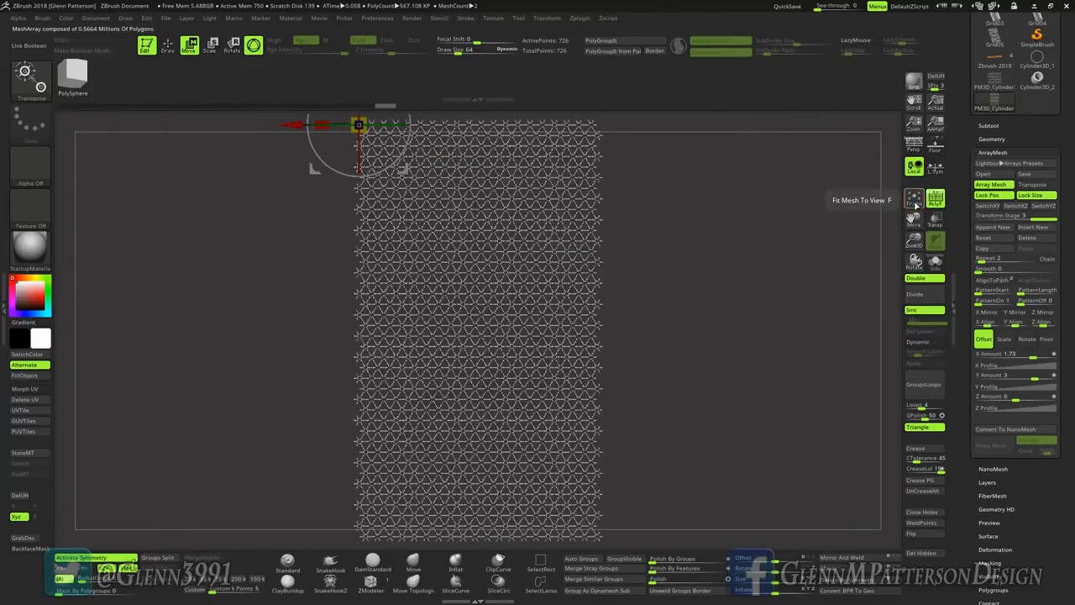
pyautogui.moveTo(914, 241); pyautogui.dragTo(951, 353)
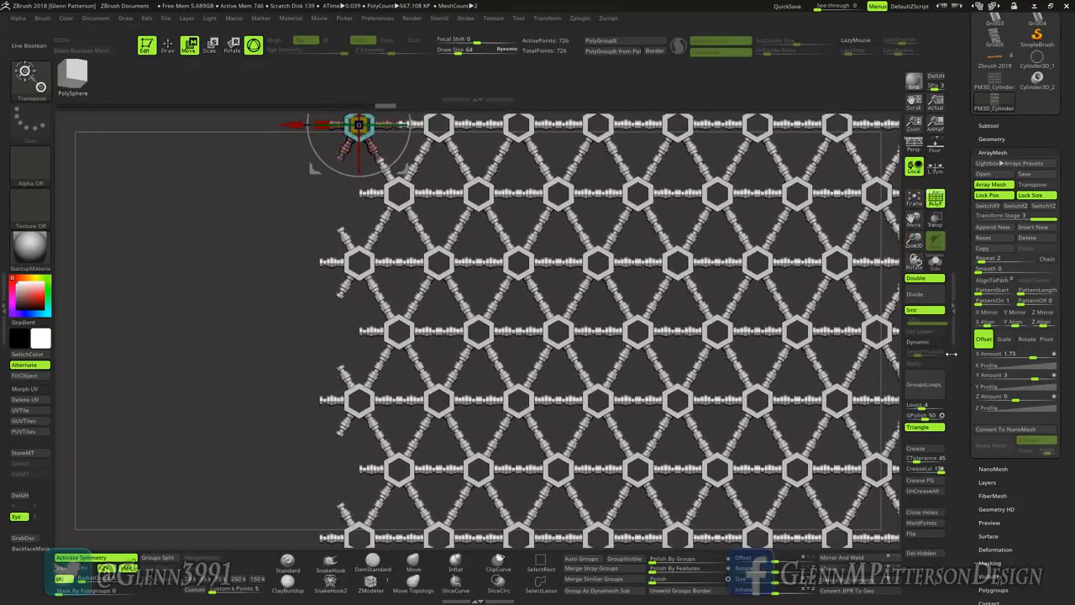
pyautogui.click(842, 590)
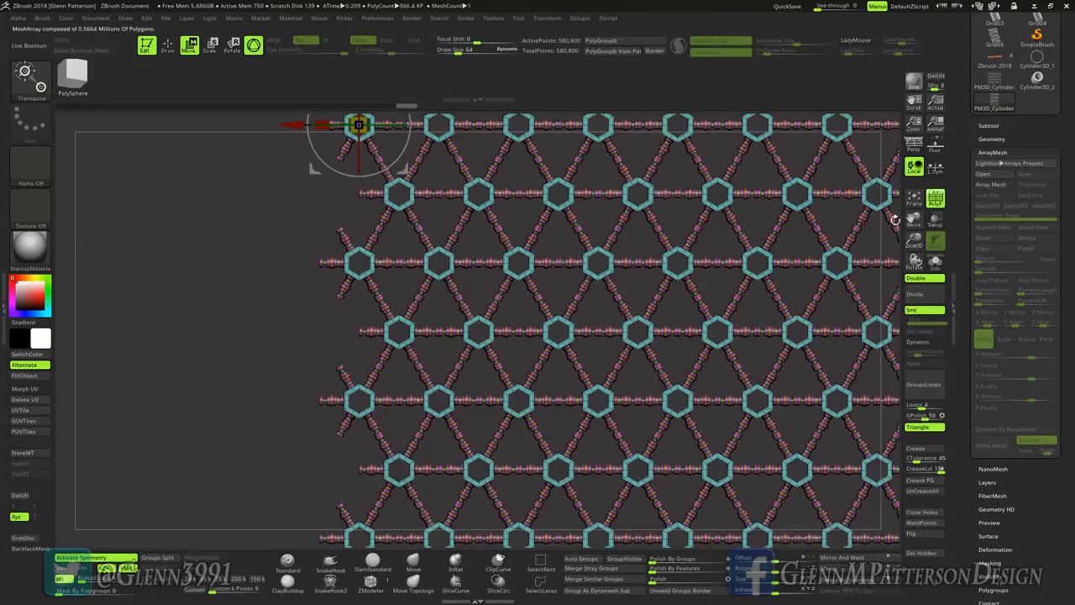
# Step: Try welding the touching rod ends with WeldPoints at a weld distance of 5 and inspect the rods
pyautogui.moveTo(915, 238); pyautogui.dragTo(967, 405)
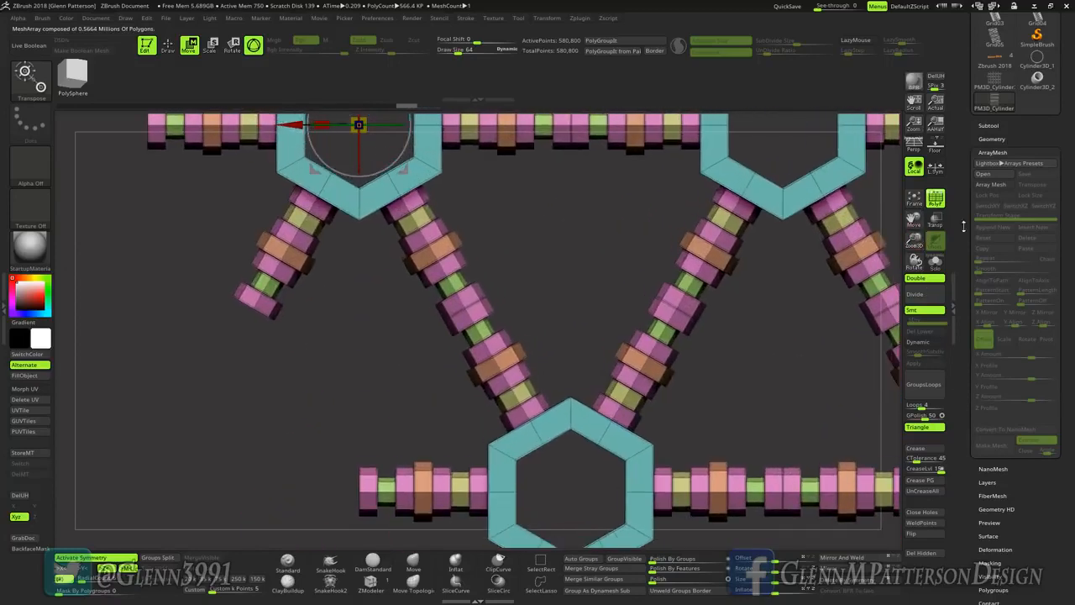
pyautogui.moveTo(912, 220); pyautogui.dragTo(741, 431)
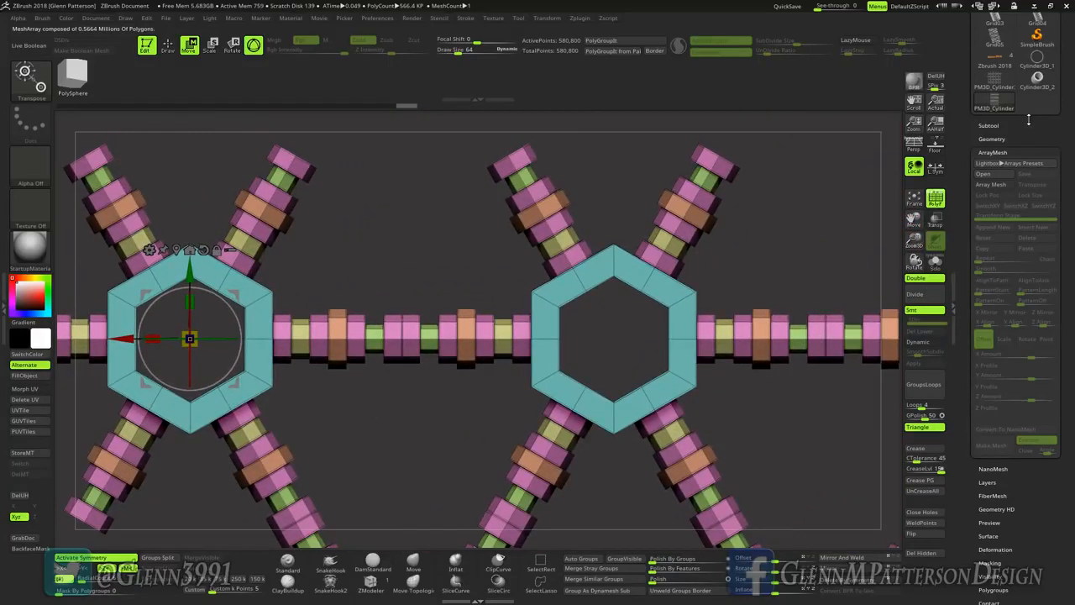
pyautogui.click(990, 138)
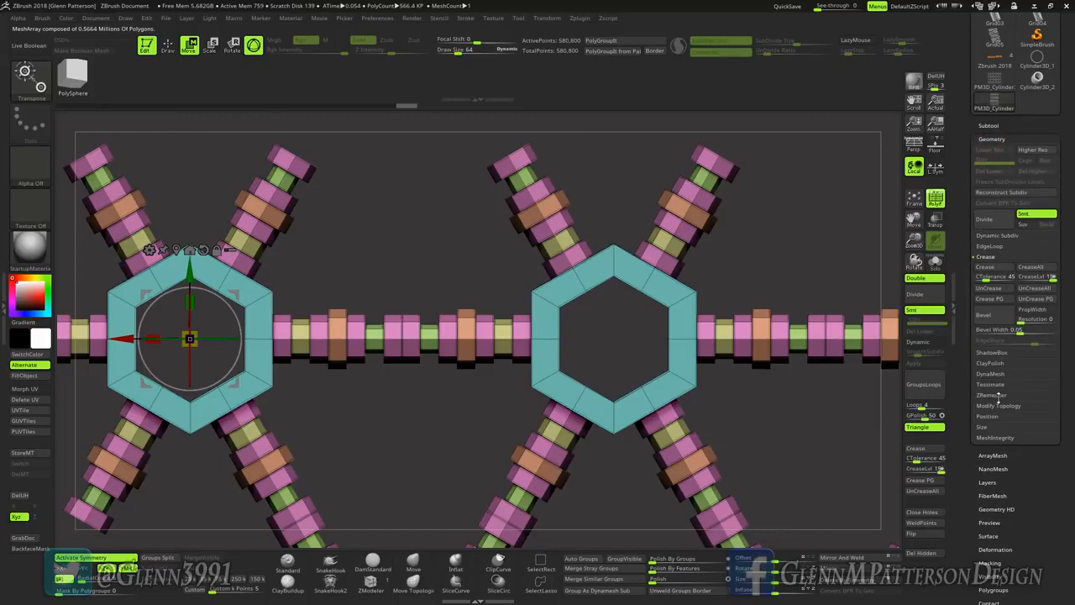
pyautogui.click(997, 405)
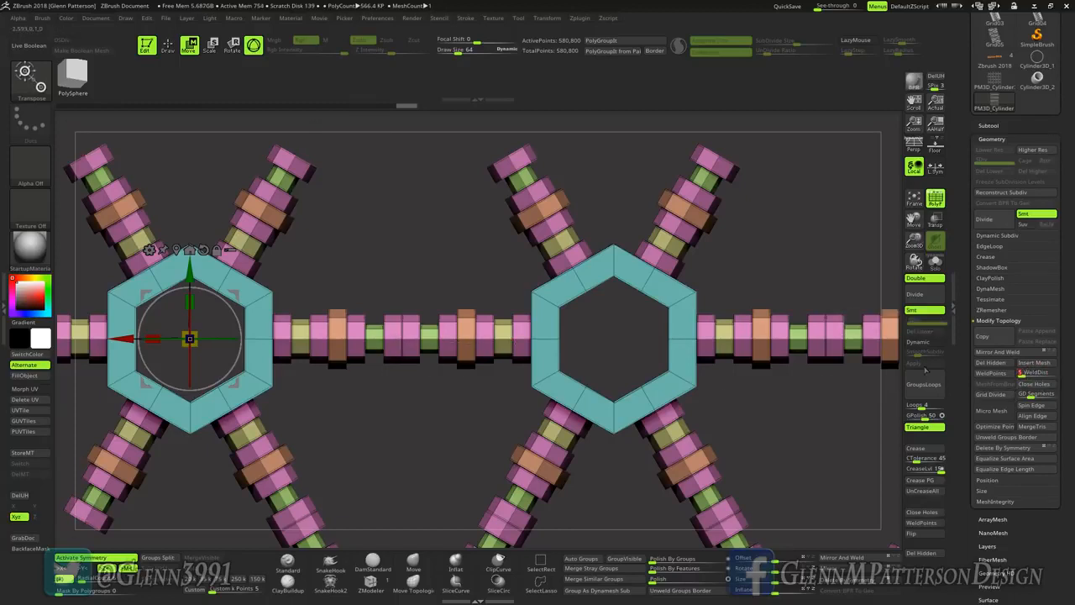
pyautogui.click(999, 377)
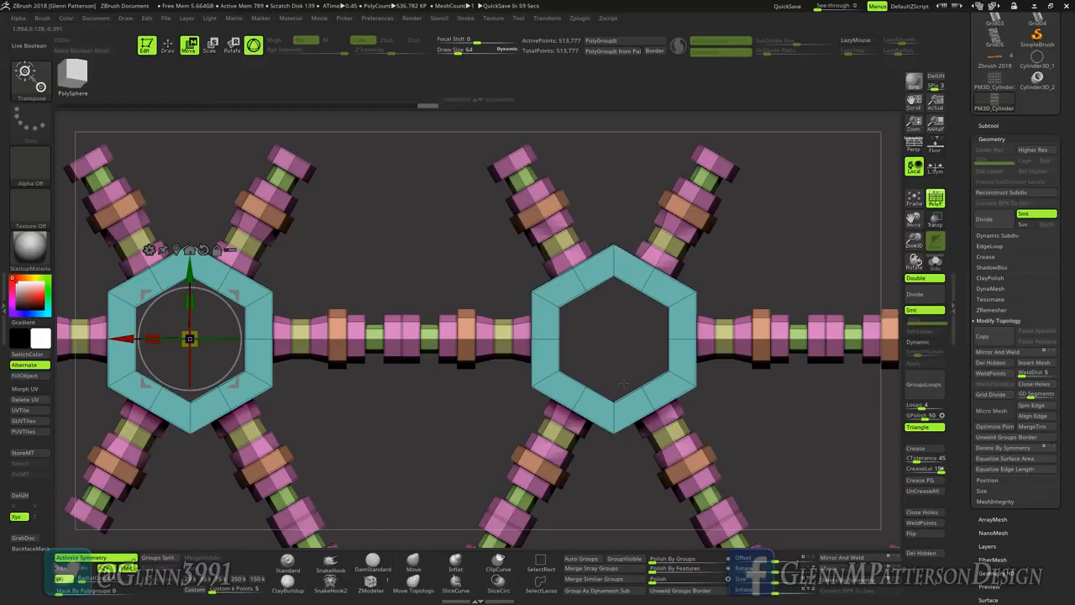
pyautogui.moveTo(640, 388); pyautogui.dragTo(658, 394)
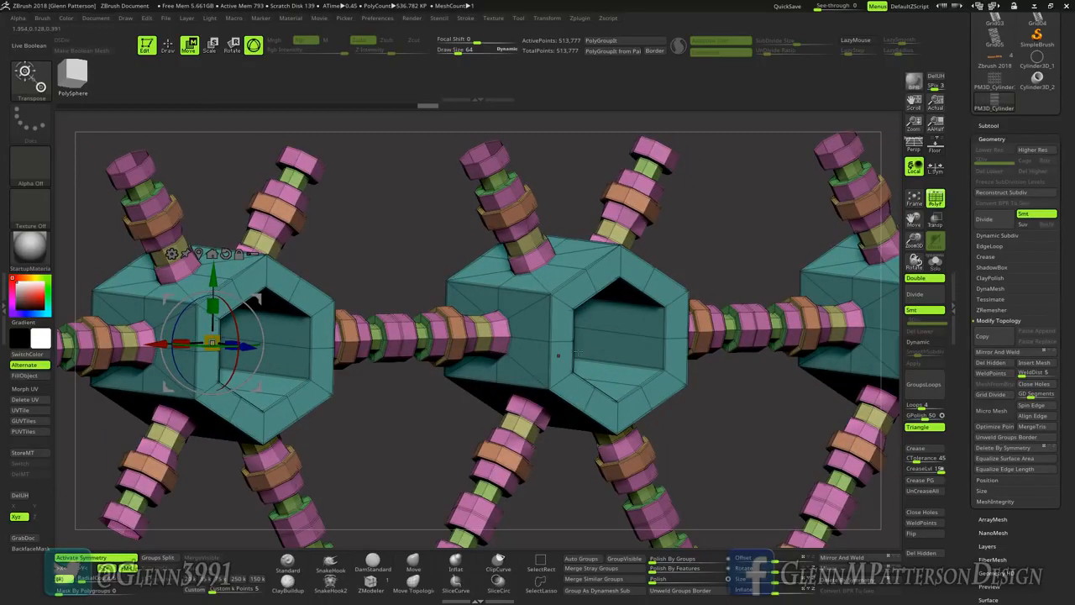
# Step: Undo the weld, set the weld distance to 1 and weld the grid's points again
pyautogui.click(911, 378)
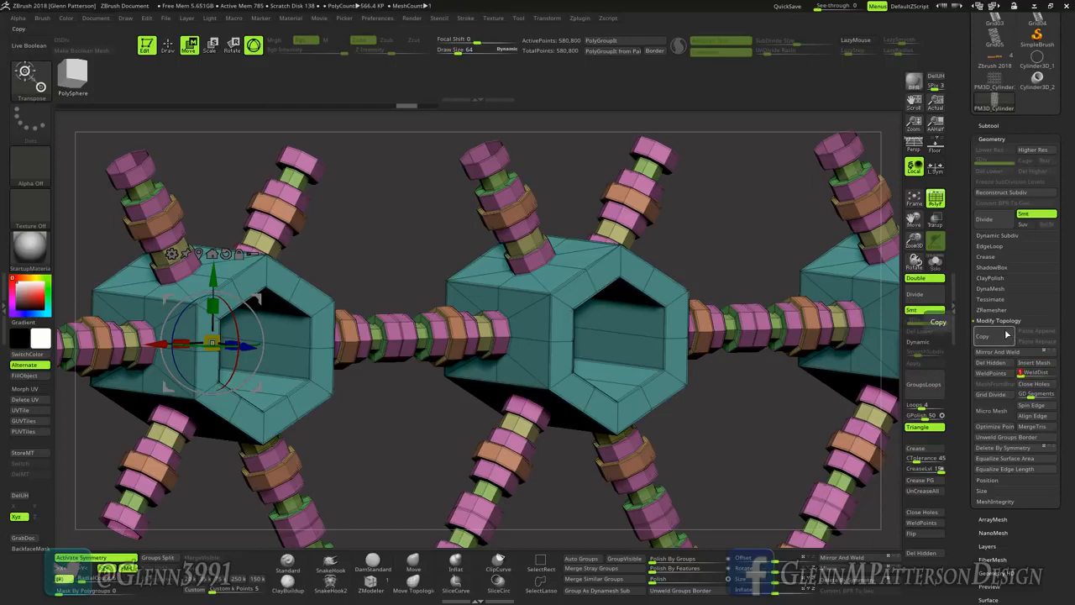
pyautogui.click(997, 377)
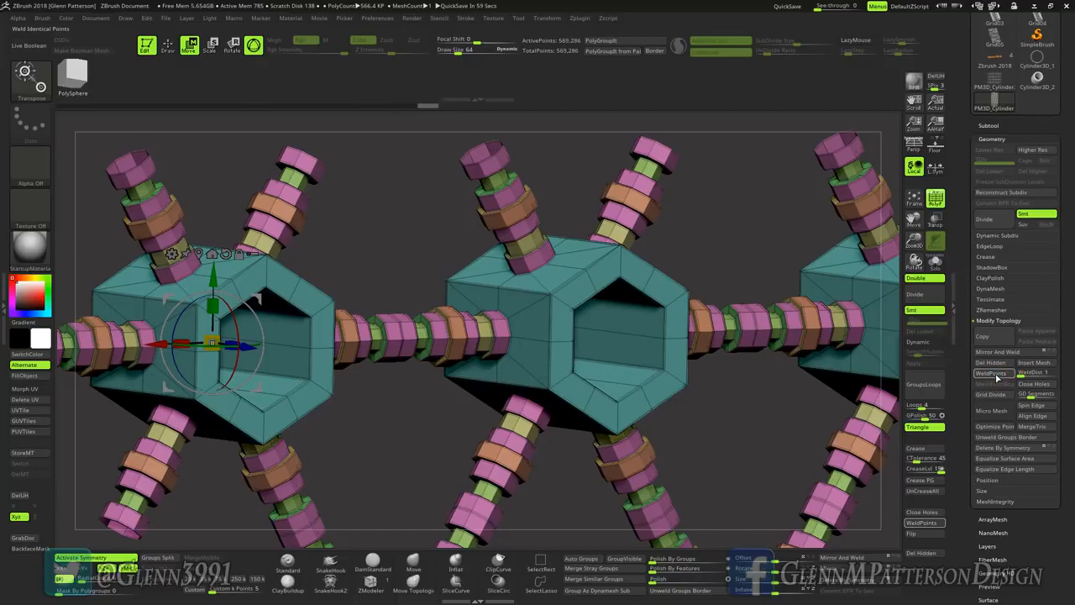
pyautogui.moveTo(401, 338)
pyautogui.mouseDown(button='right')
pyautogui.moveTo(378, 340)
pyautogui.moveTo(407, 385)
pyautogui.moveTo(393, 331)
pyautogui.moveTo(396, 340)
pyautogui.moveTo(378, 334)
pyautogui.moveTo(384, 343)
pyautogui.mouseUp(button='right')
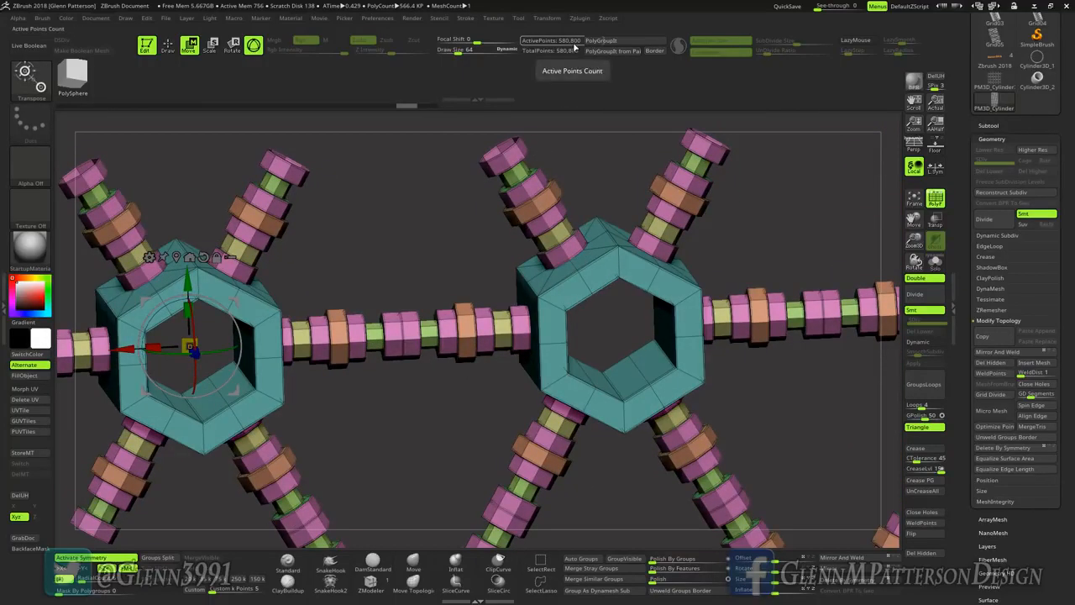
# Step: Weld the grid's touching points and turn on Dynamic Subdiv to smooth the rods
pyautogui.click(1000, 373)
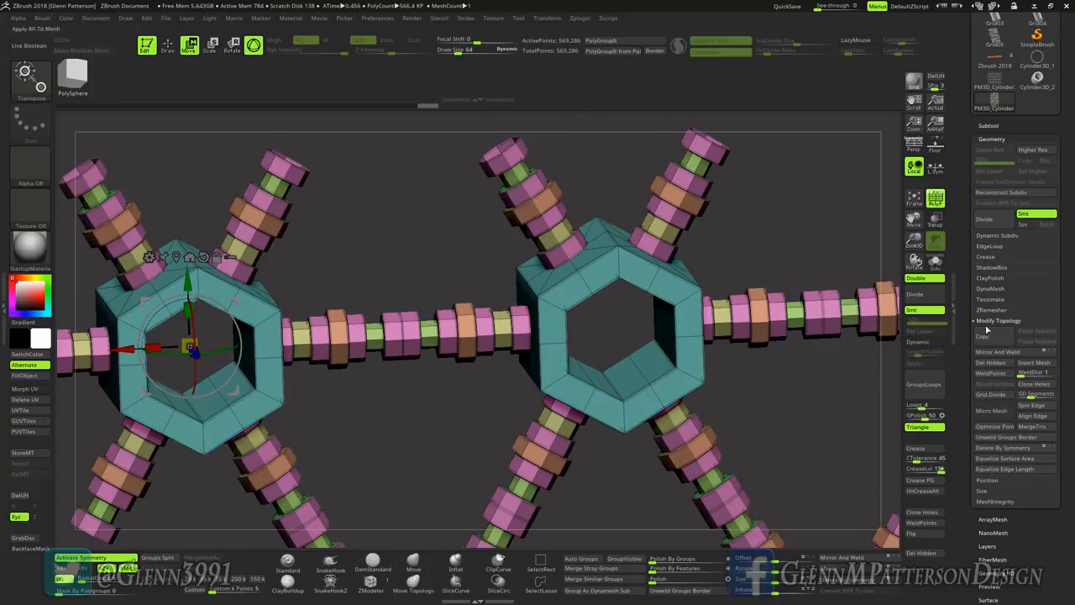
pyautogui.click(938, 343)
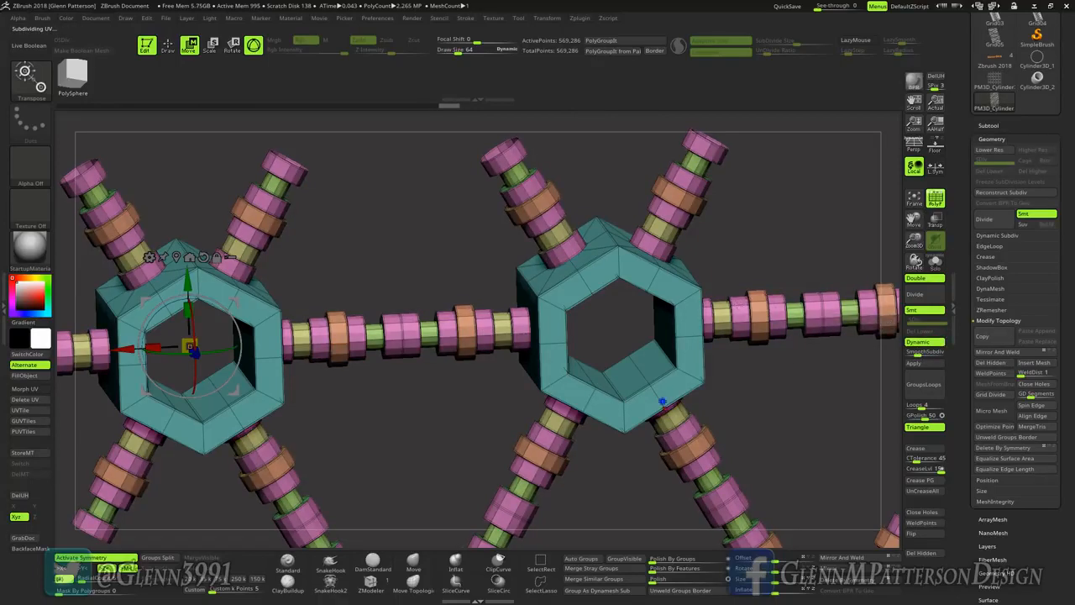
pyautogui.moveTo(662, 402); pyautogui.dragTo(848, 445, button='right')
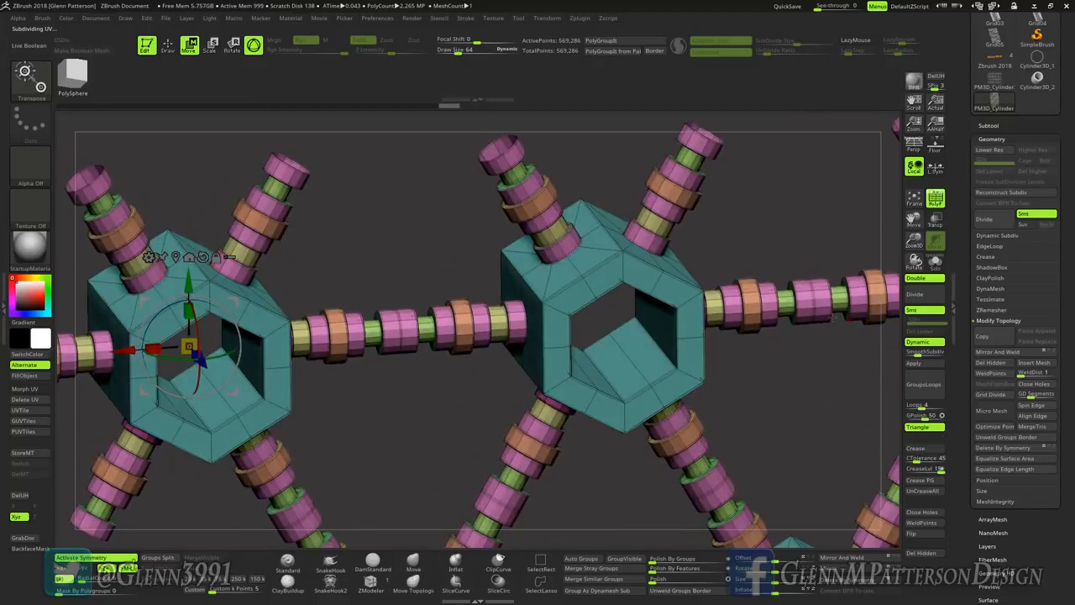
pyautogui.moveTo(388, 290); pyautogui.dragTo(324, 190)
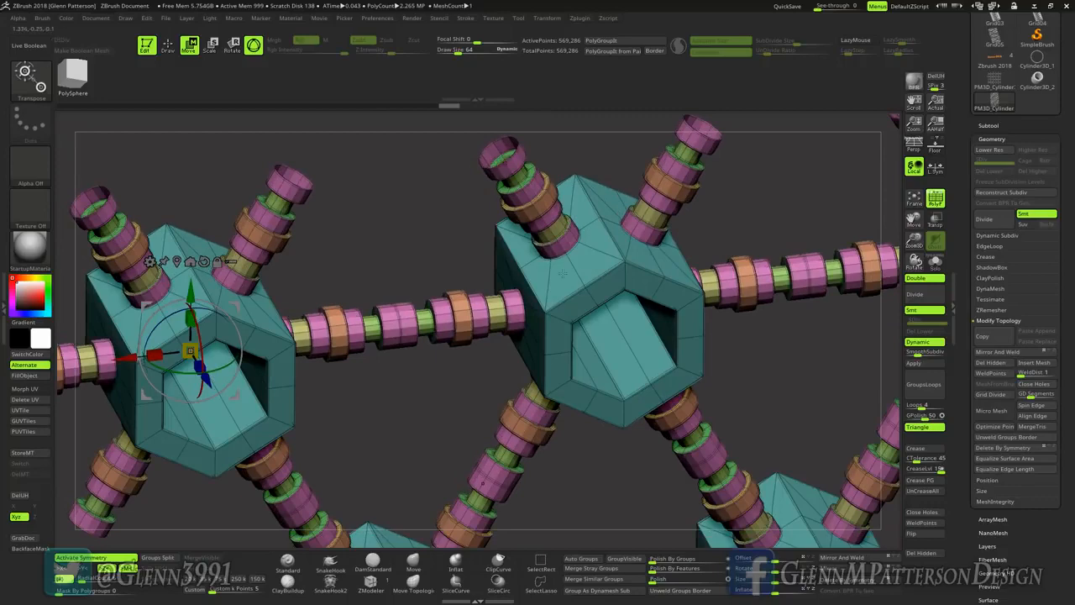
pyautogui.moveTo(593, 278); pyautogui.dragTo(605, 231)
# Step: Hide the grid's polyframe display and raise its SmoothSubdiv level
pyautogui.click(935, 200)
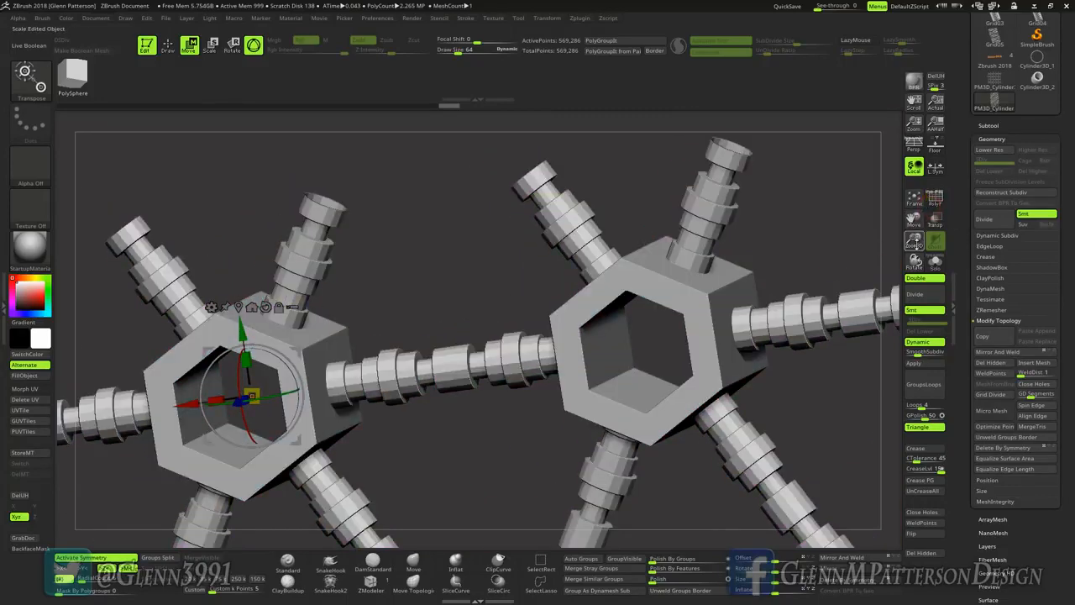
pyautogui.moveTo(914, 240); pyautogui.dragTo(899, 17)
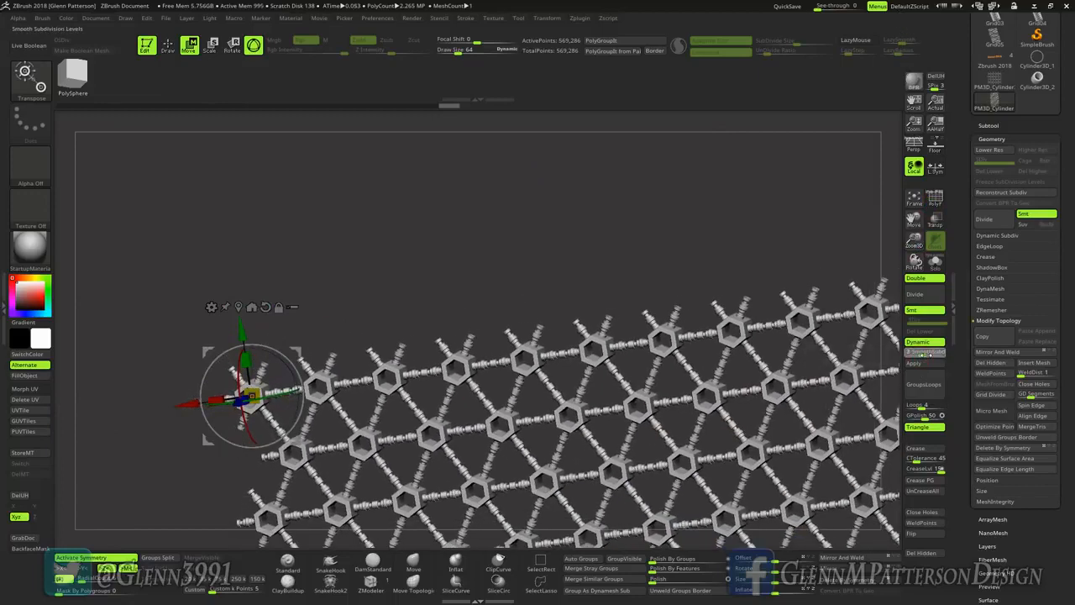
pyautogui.click(920, 353)
# Step: Examine the smoothed hexagon grid as a whole and up close from several angles
pyautogui.moveTo(764, 434); pyautogui.dragTo(771, 332)
pyautogui.click(914, 197)
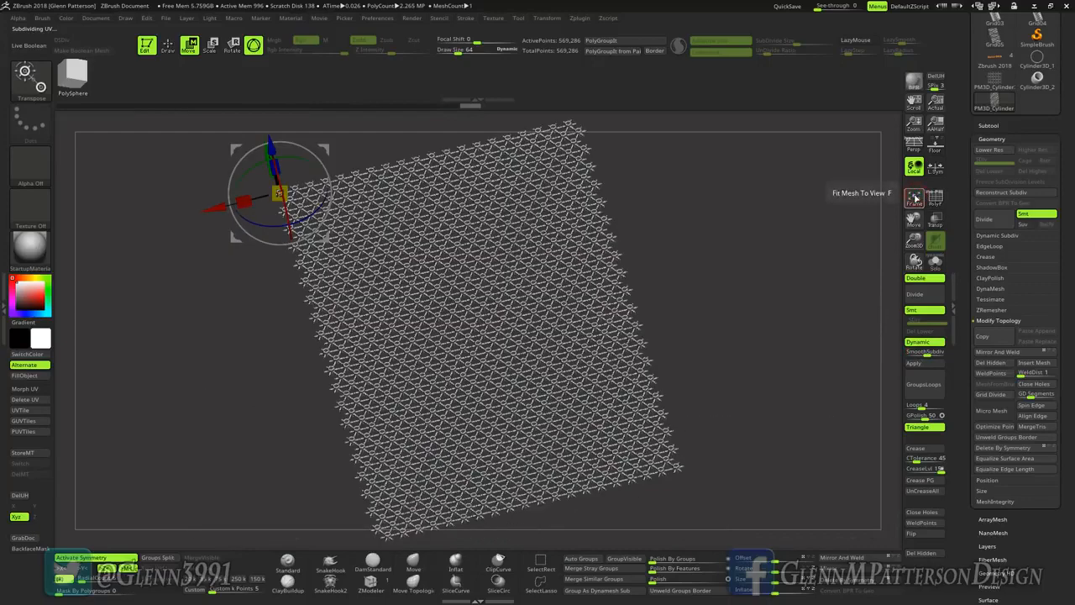
pyautogui.moveTo(913, 261); pyautogui.dragTo(915, 521)
pyautogui.moveTo(914, 219); pyautogui.dragTo(640, 428)
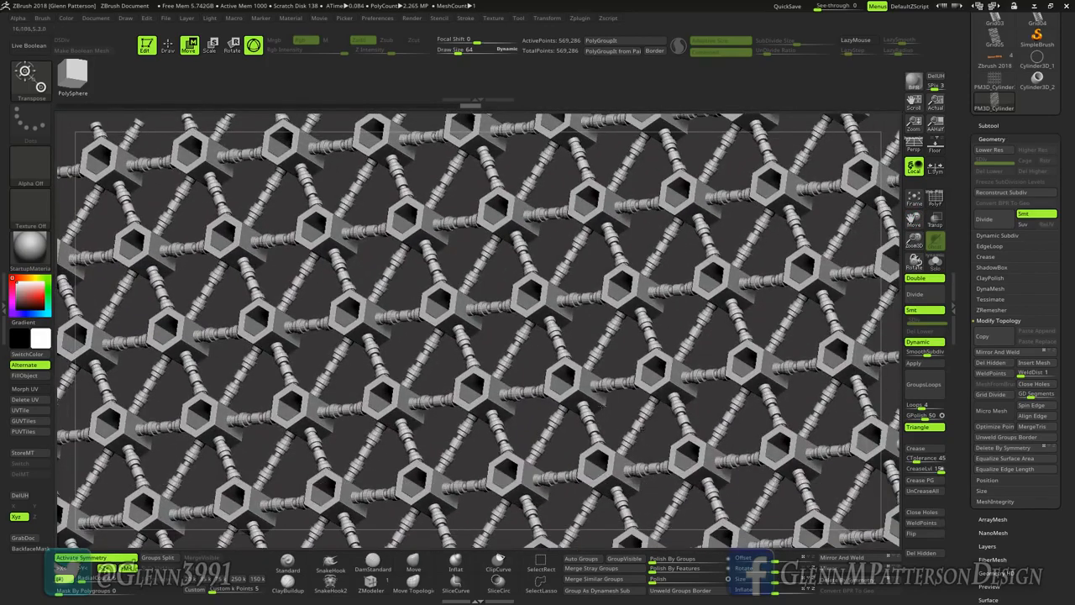
pyautogui.moveTo(544, 306); pyautogui.dragTo(543, 335, button='right')
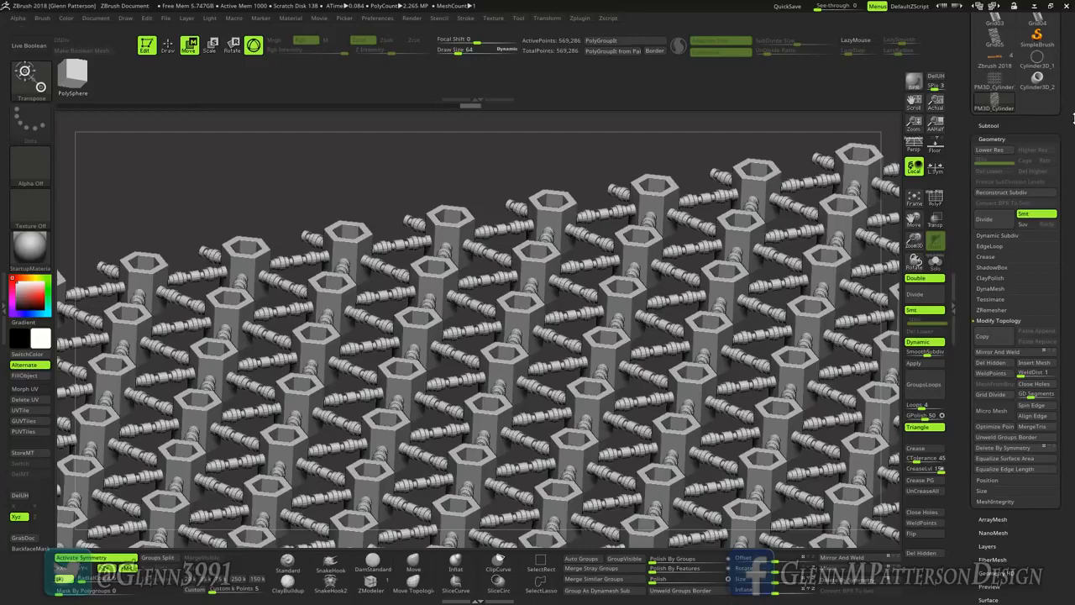
pyautogui.moveTo(1071, 122); pyautogui.dragTo(1073, 231)
# Step: Switch to the web browser and look through the products on the Gumroad profile page and the Cubebrush store page
pyautogui.click(1034, 7)
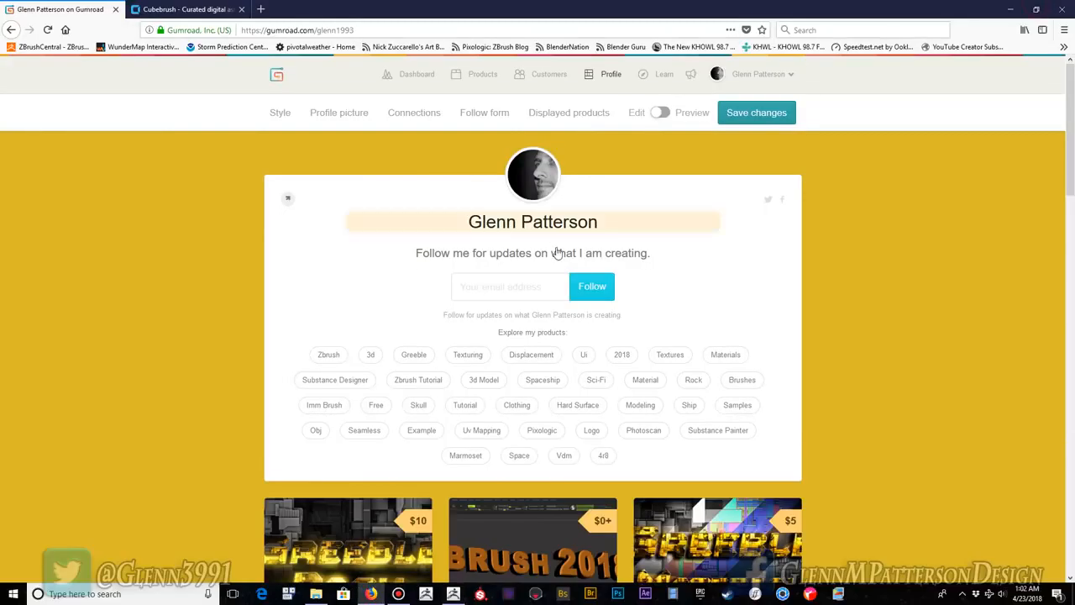
pyautogui.scroll(-10, 815, 348)
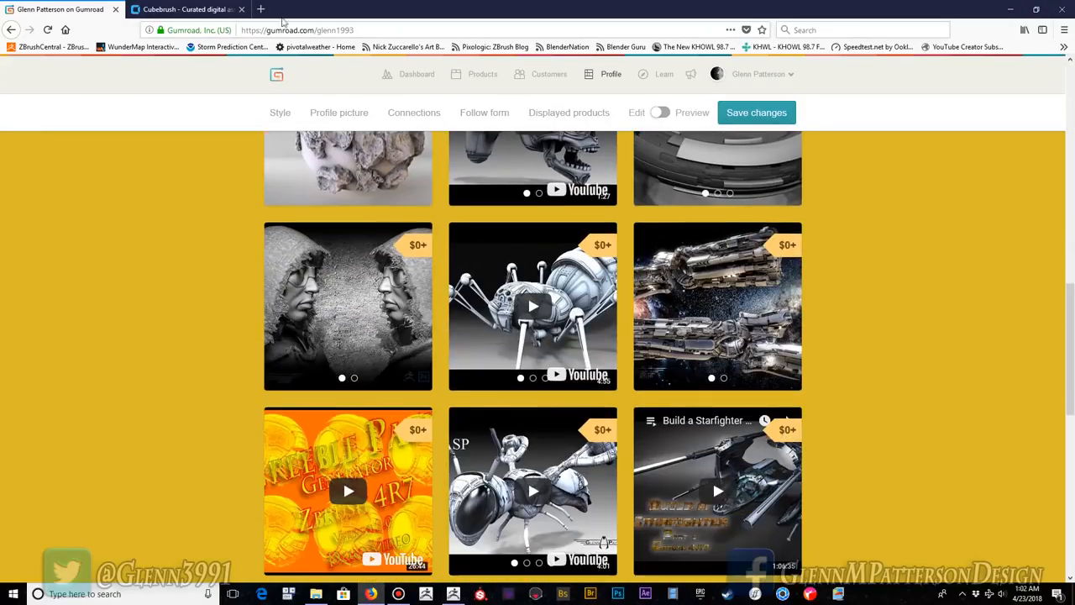
pyautogui.click(185, 9)
pyautogui.scroll(-6, 873, 348)
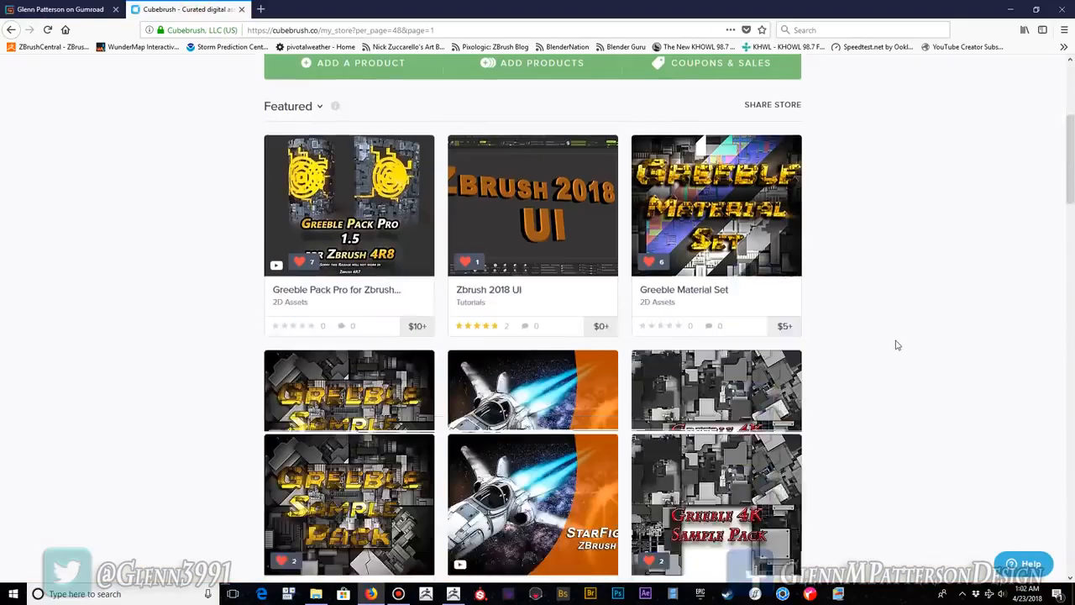
pyautogui.scroll(-5, 899, 344)
pyautogui.scroll(11, 897, 340)
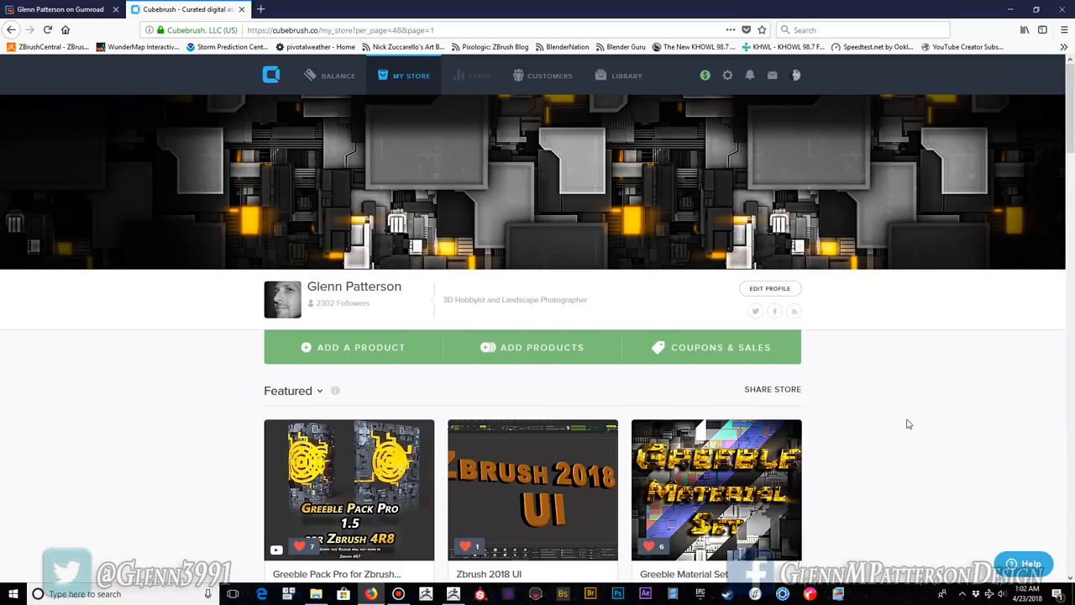
pyautogui.scroll(-5, 883, 411)
pyautogui.scroll(4, 882, 410)
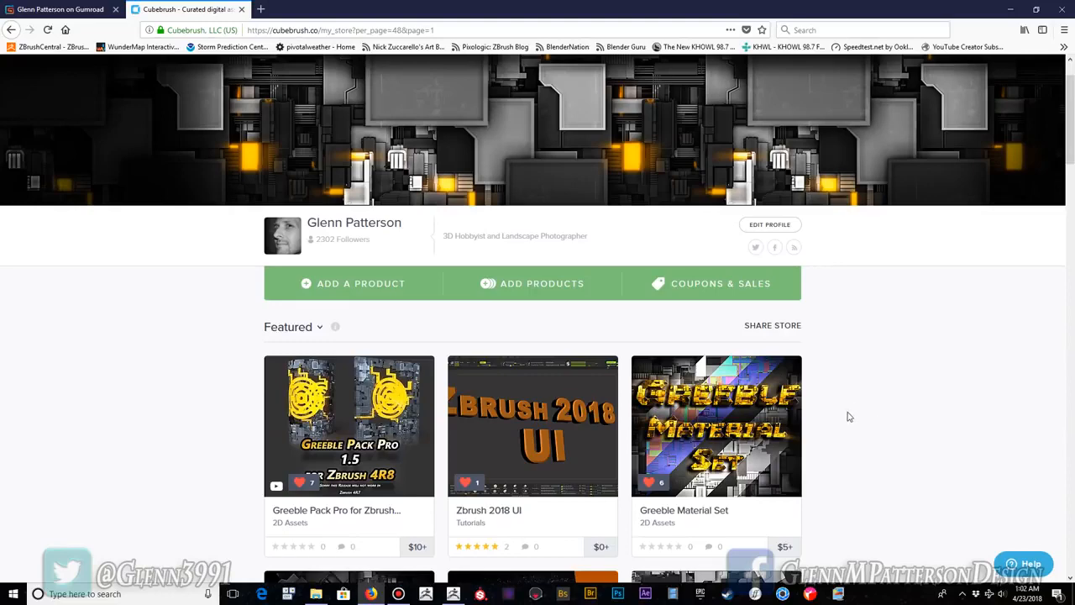
pyautogui.scroll(-5, 847, 419)
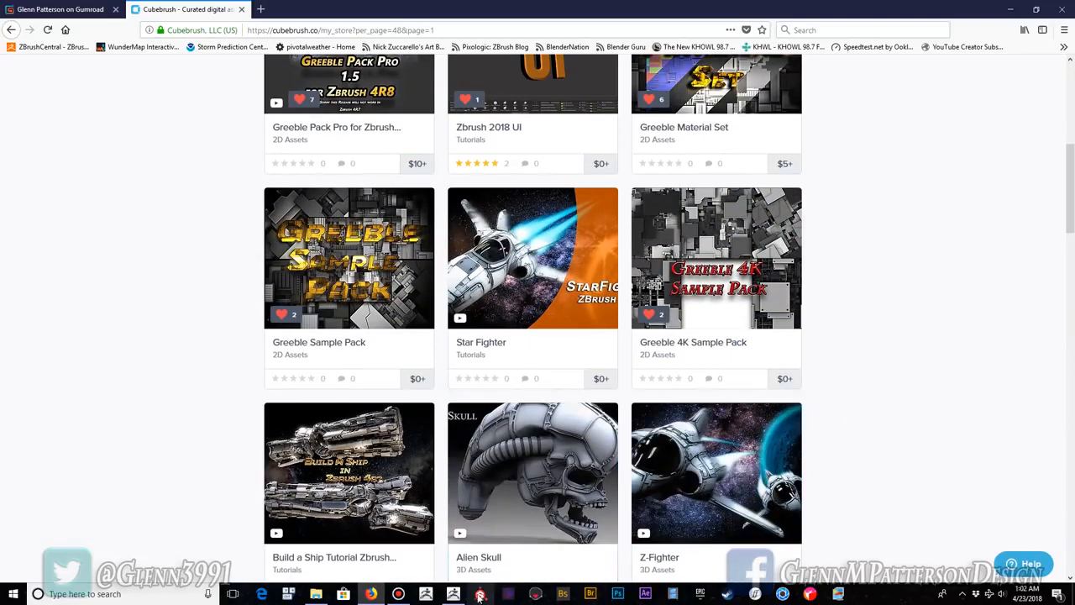
pyautogui.moveTo(399, 595)
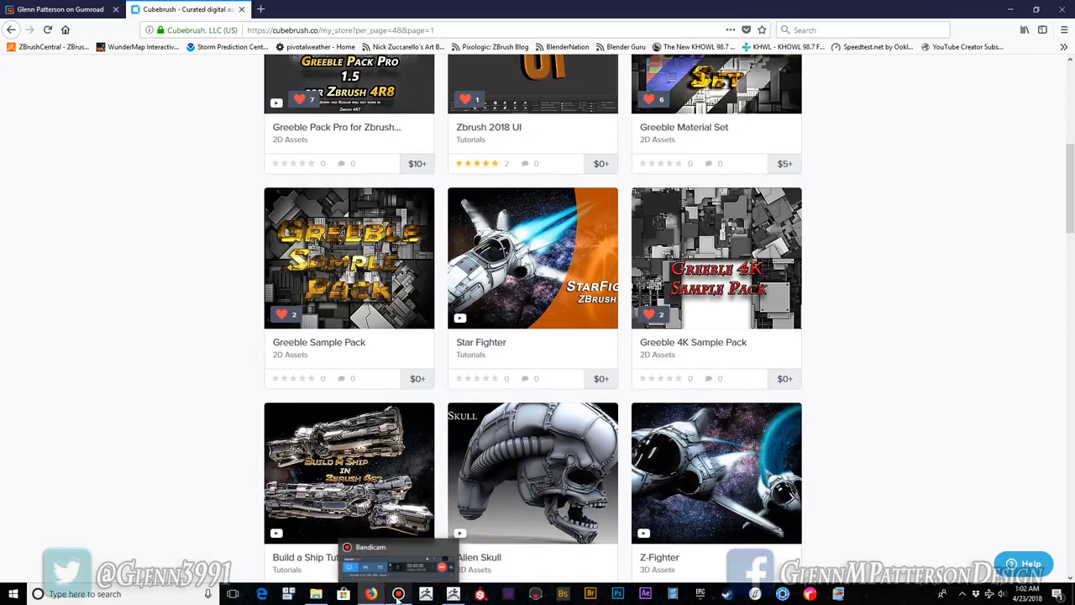
pyautogui.click(398, 596)
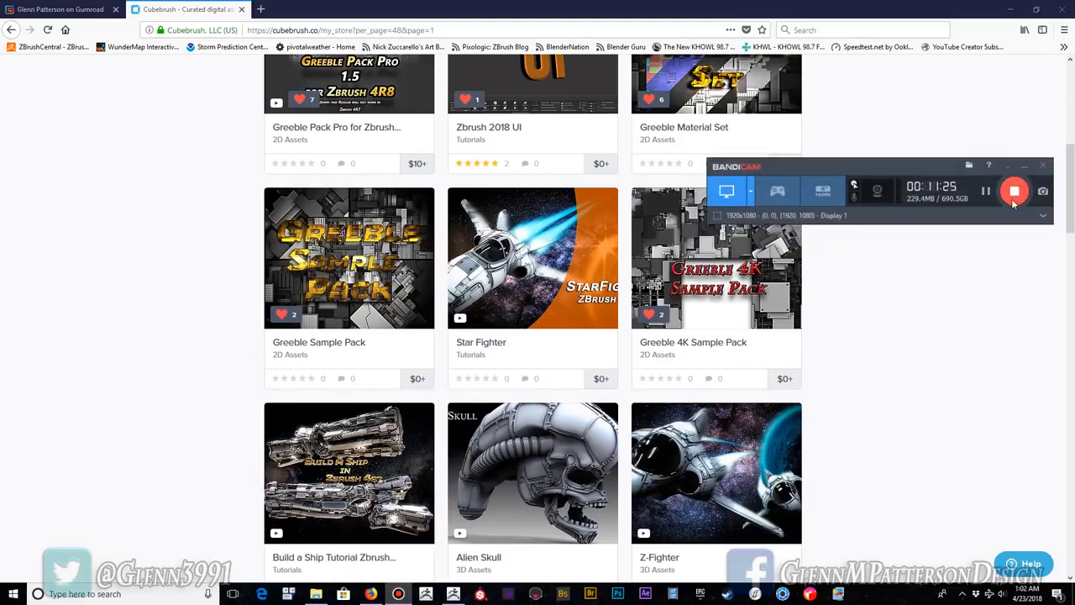